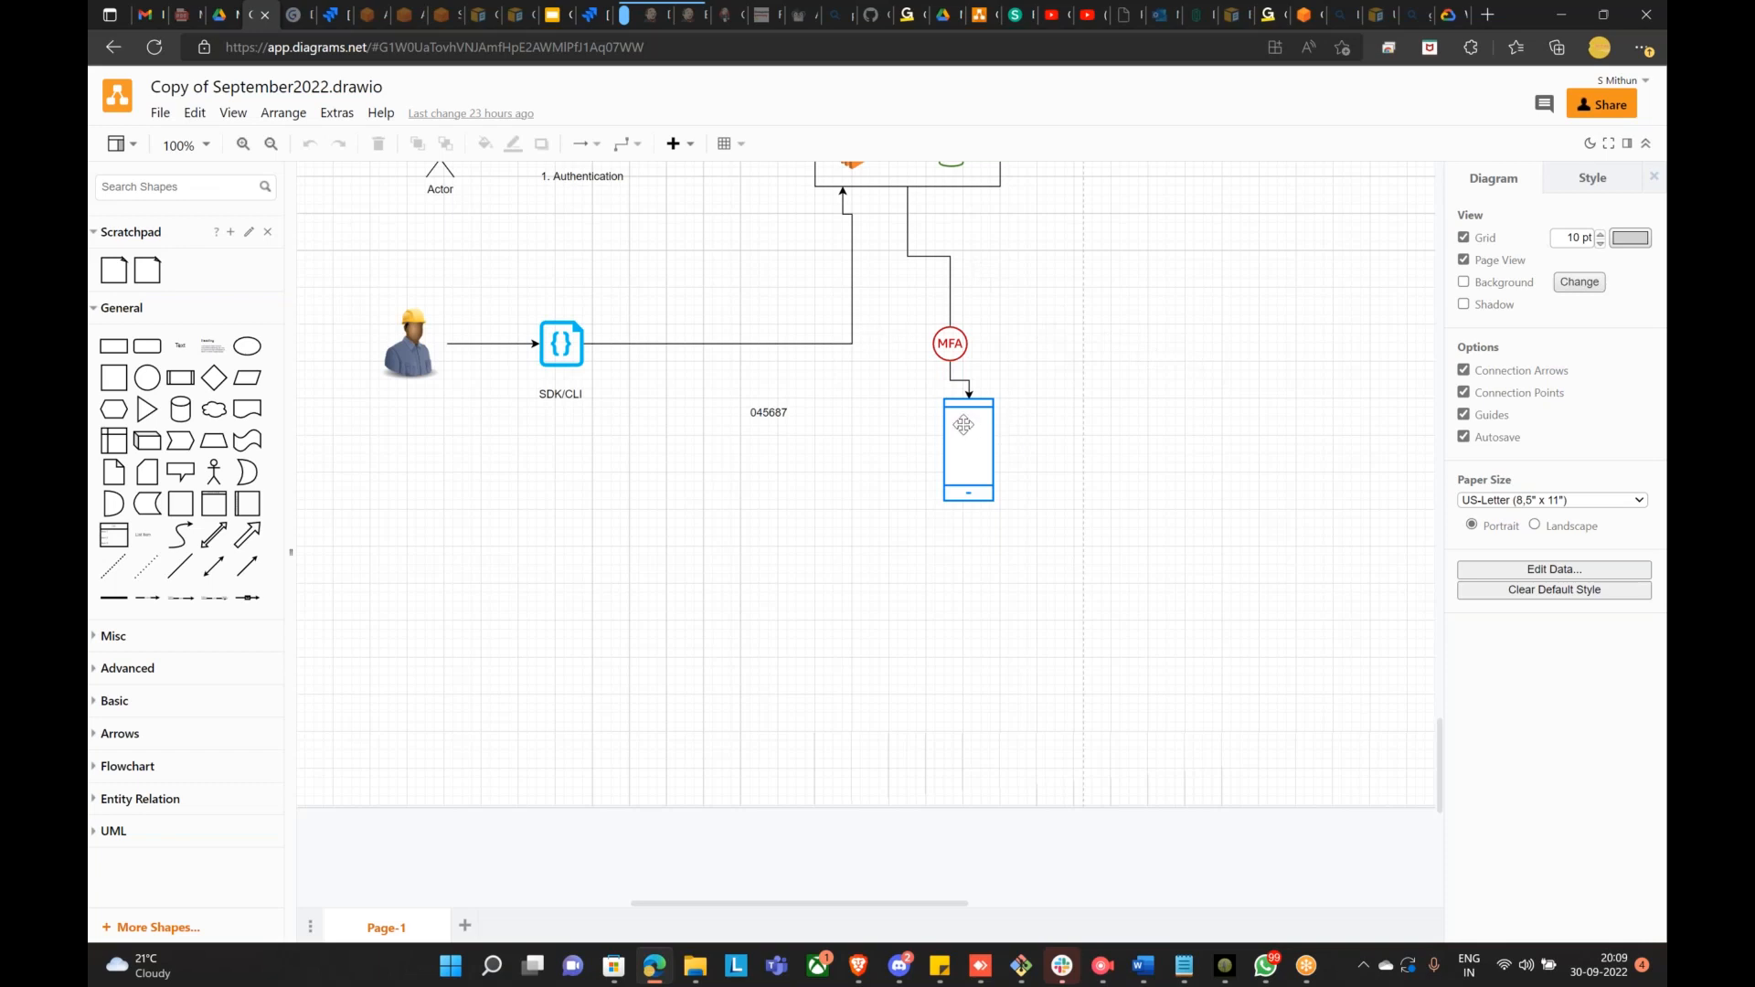
Step: Shift the phone shape slightly so it lines up vertically beneath the MFA icon
{"action": "left_click_drag", "start_coordinate": [966, 430], "coordinate": [946, 432]}
{"action": "left_click", "coordinate": [1166, 465]}
Step: Add a text label reading "EC2 -- Elastic compute cloud" in the empty area below the existing diagram
{"action": "scroll", "coordinate": [1168, 467], "scroll_direction": "down", "scroll_amount": 3}
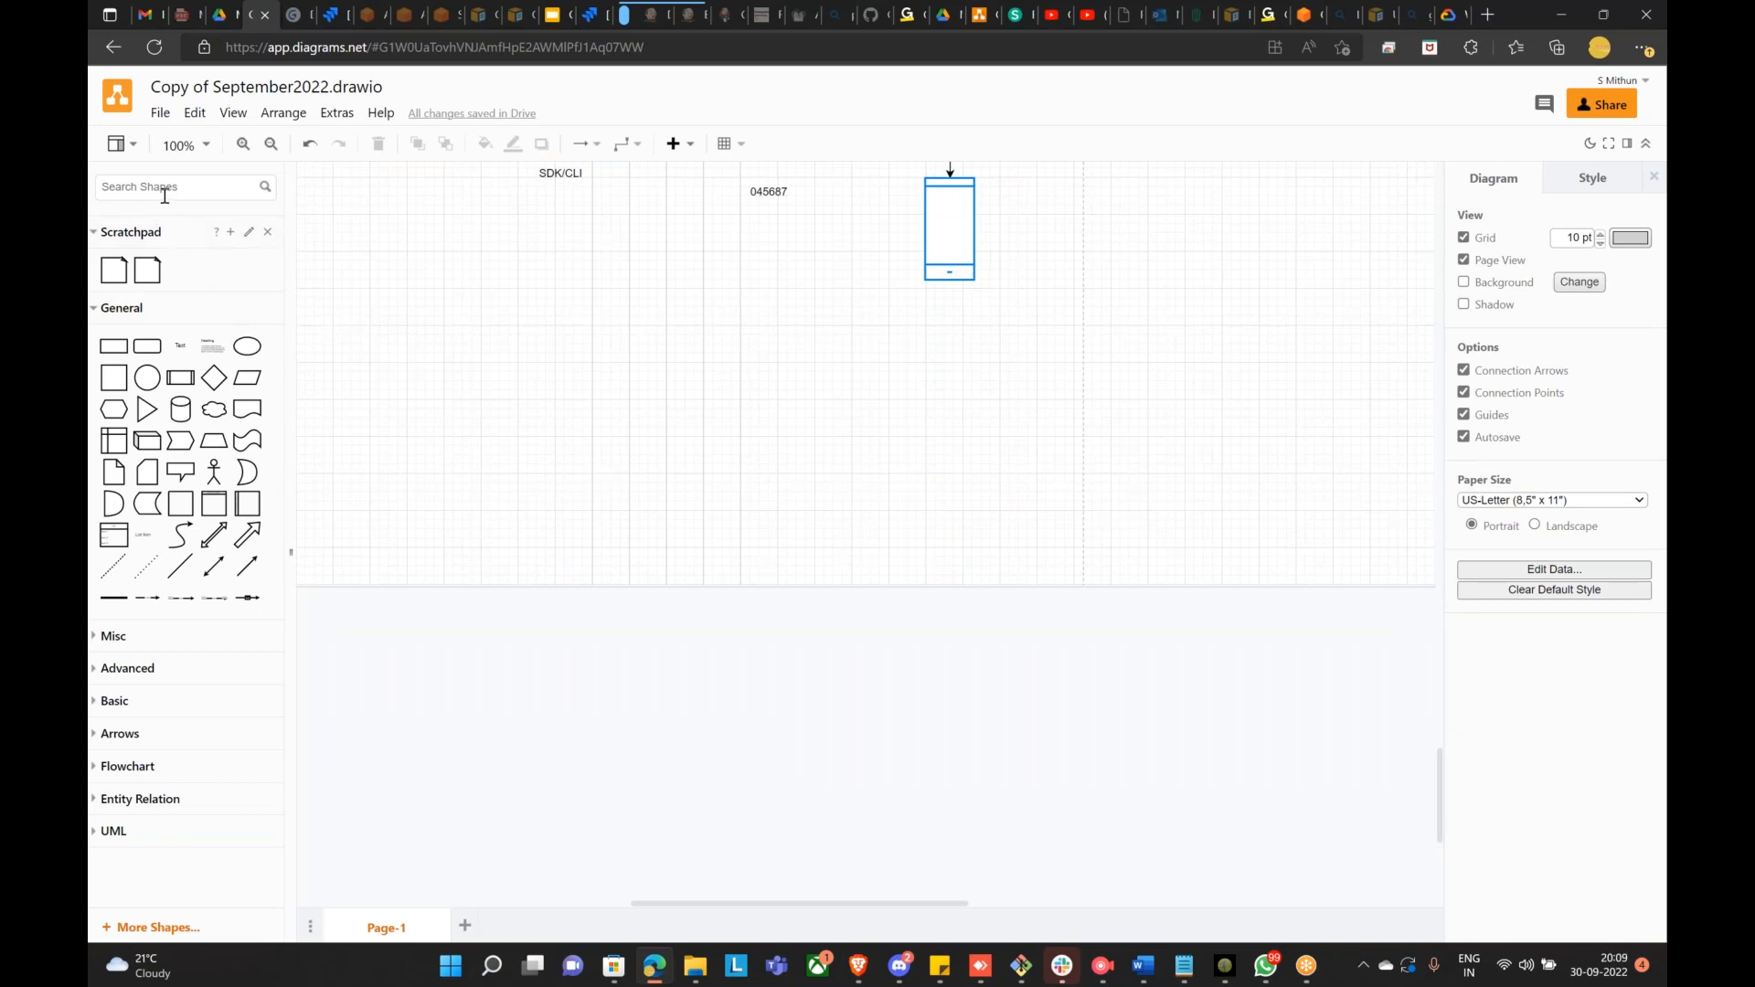
{"action": "double_click", "coordinate": [716, 445]}
{"action": "left_click", "coordinate": [714, 442]}
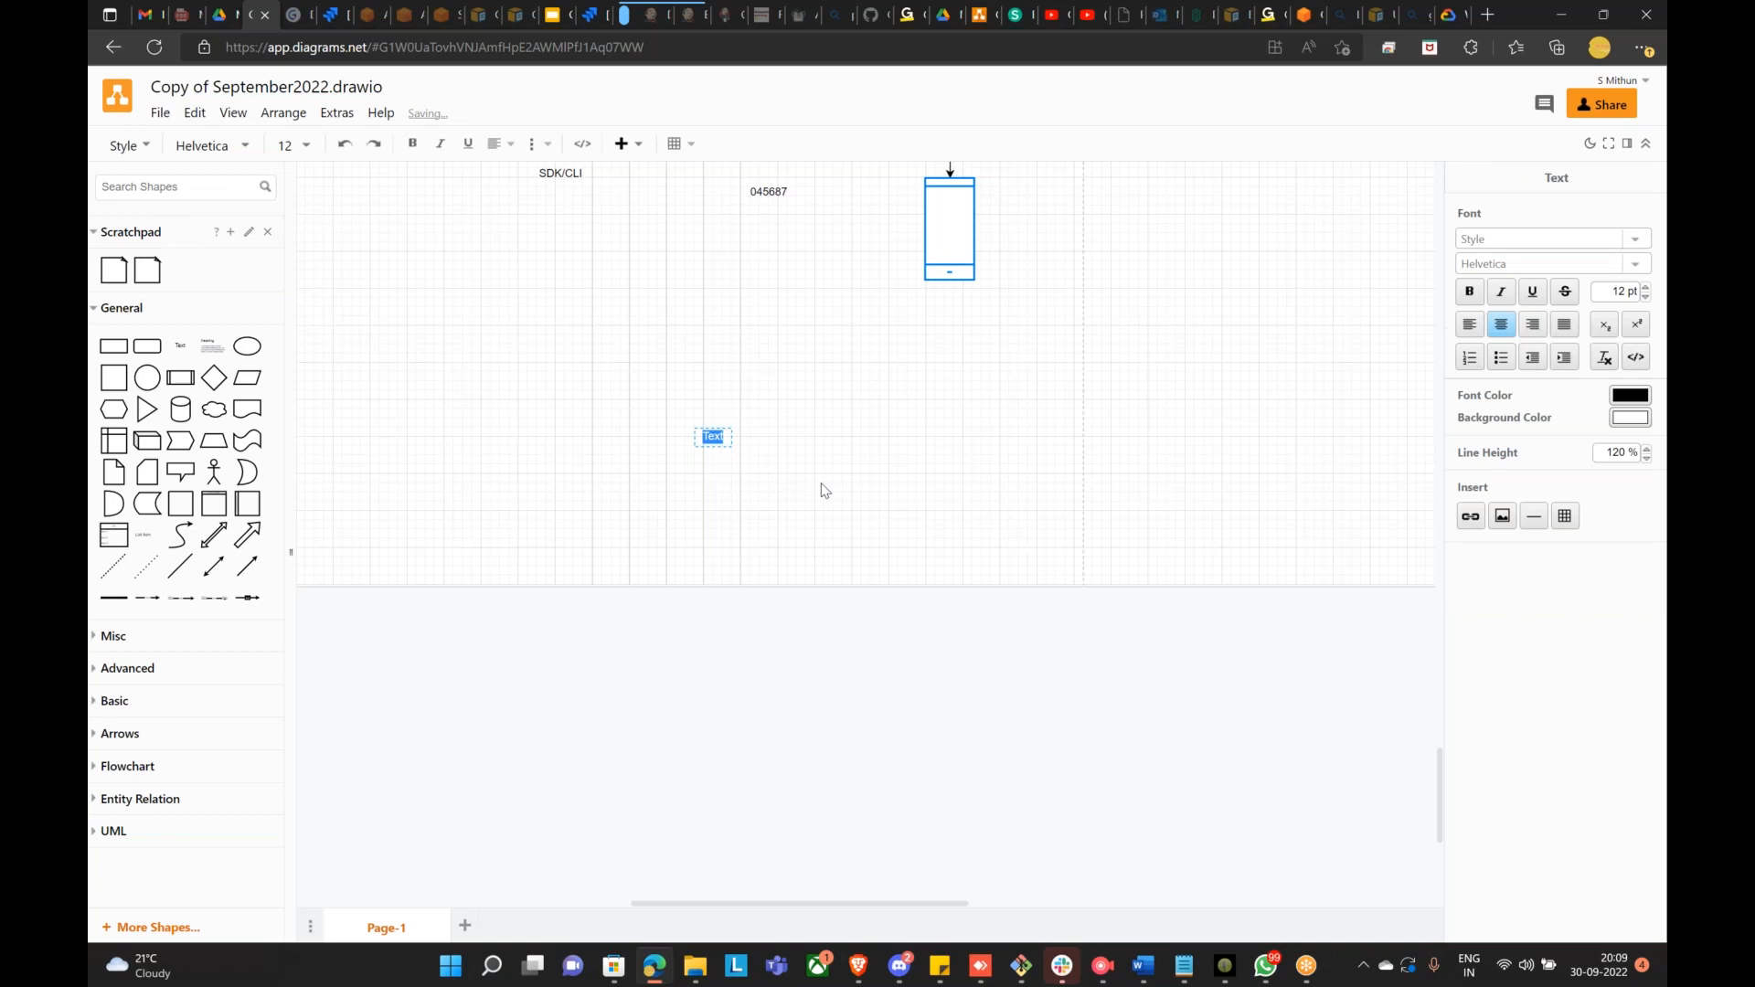
{"action": "type", "text": "EC2 --"}
{"action": "type", "text": " Elad"}
{"action": "type", "text": "tic comp"}
{"action": "type", "text": "ute cloud"}
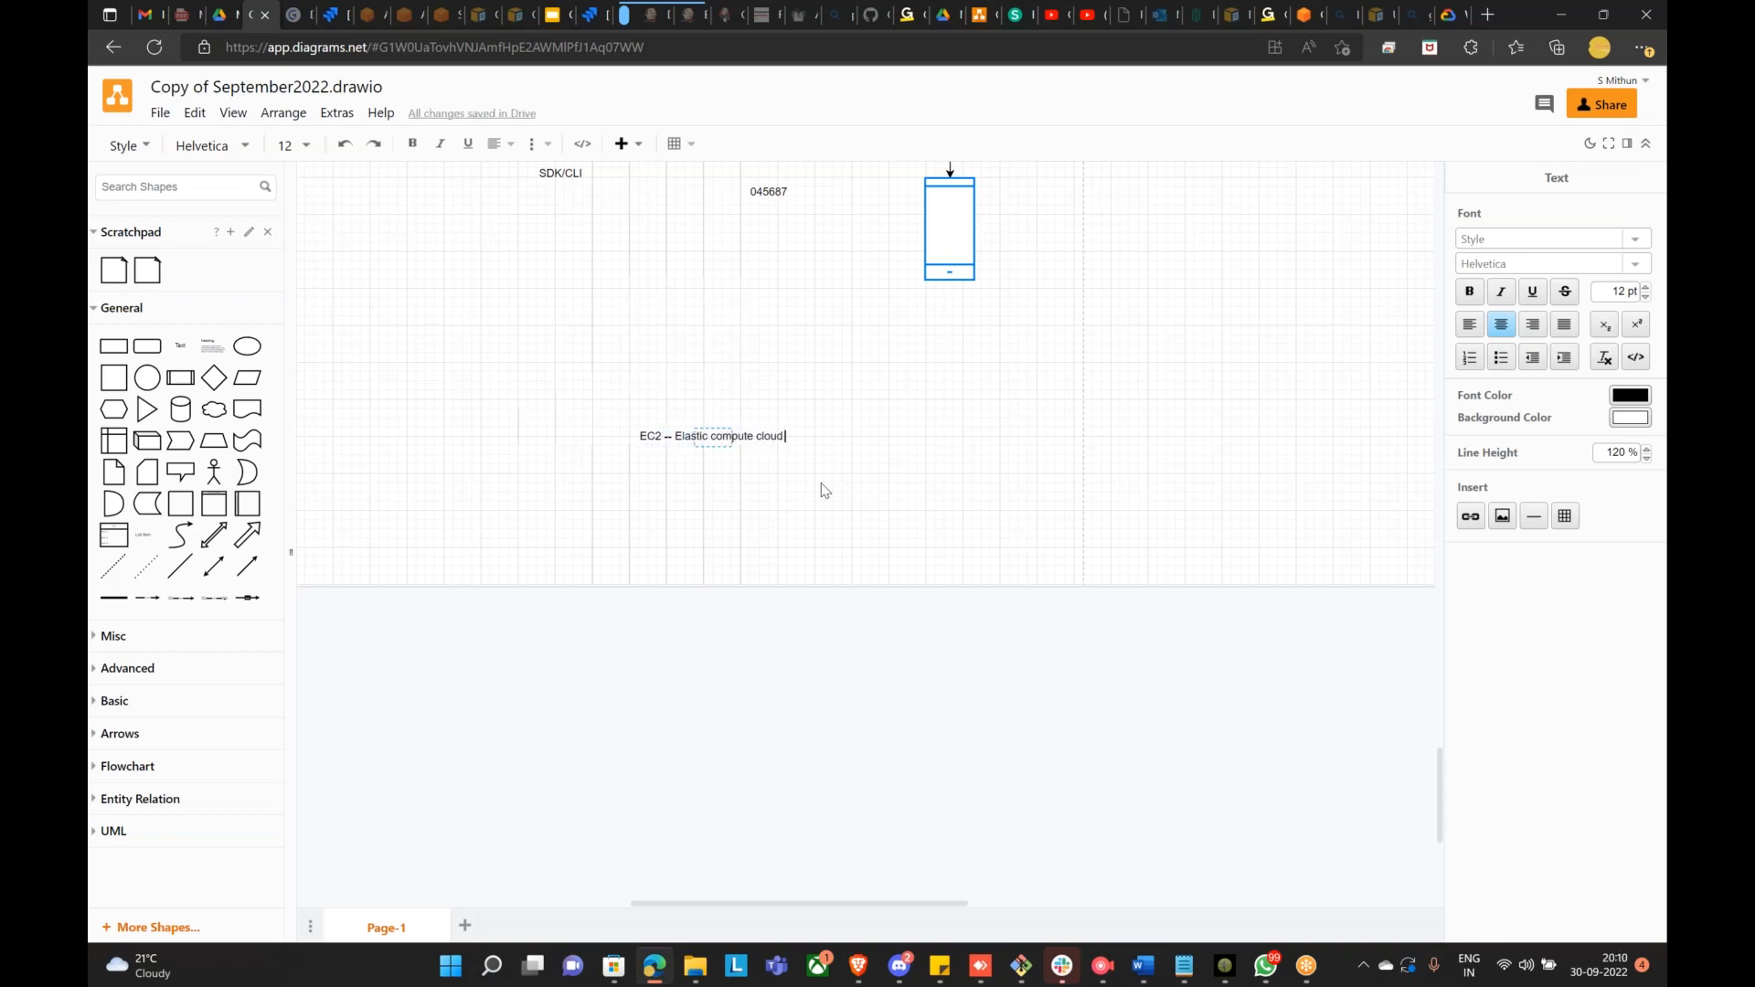
Step: Make the whole "EC2 -- Elastic compute cloud" label bold
{"action": "triple_click", "coordinate": [727, 437]}
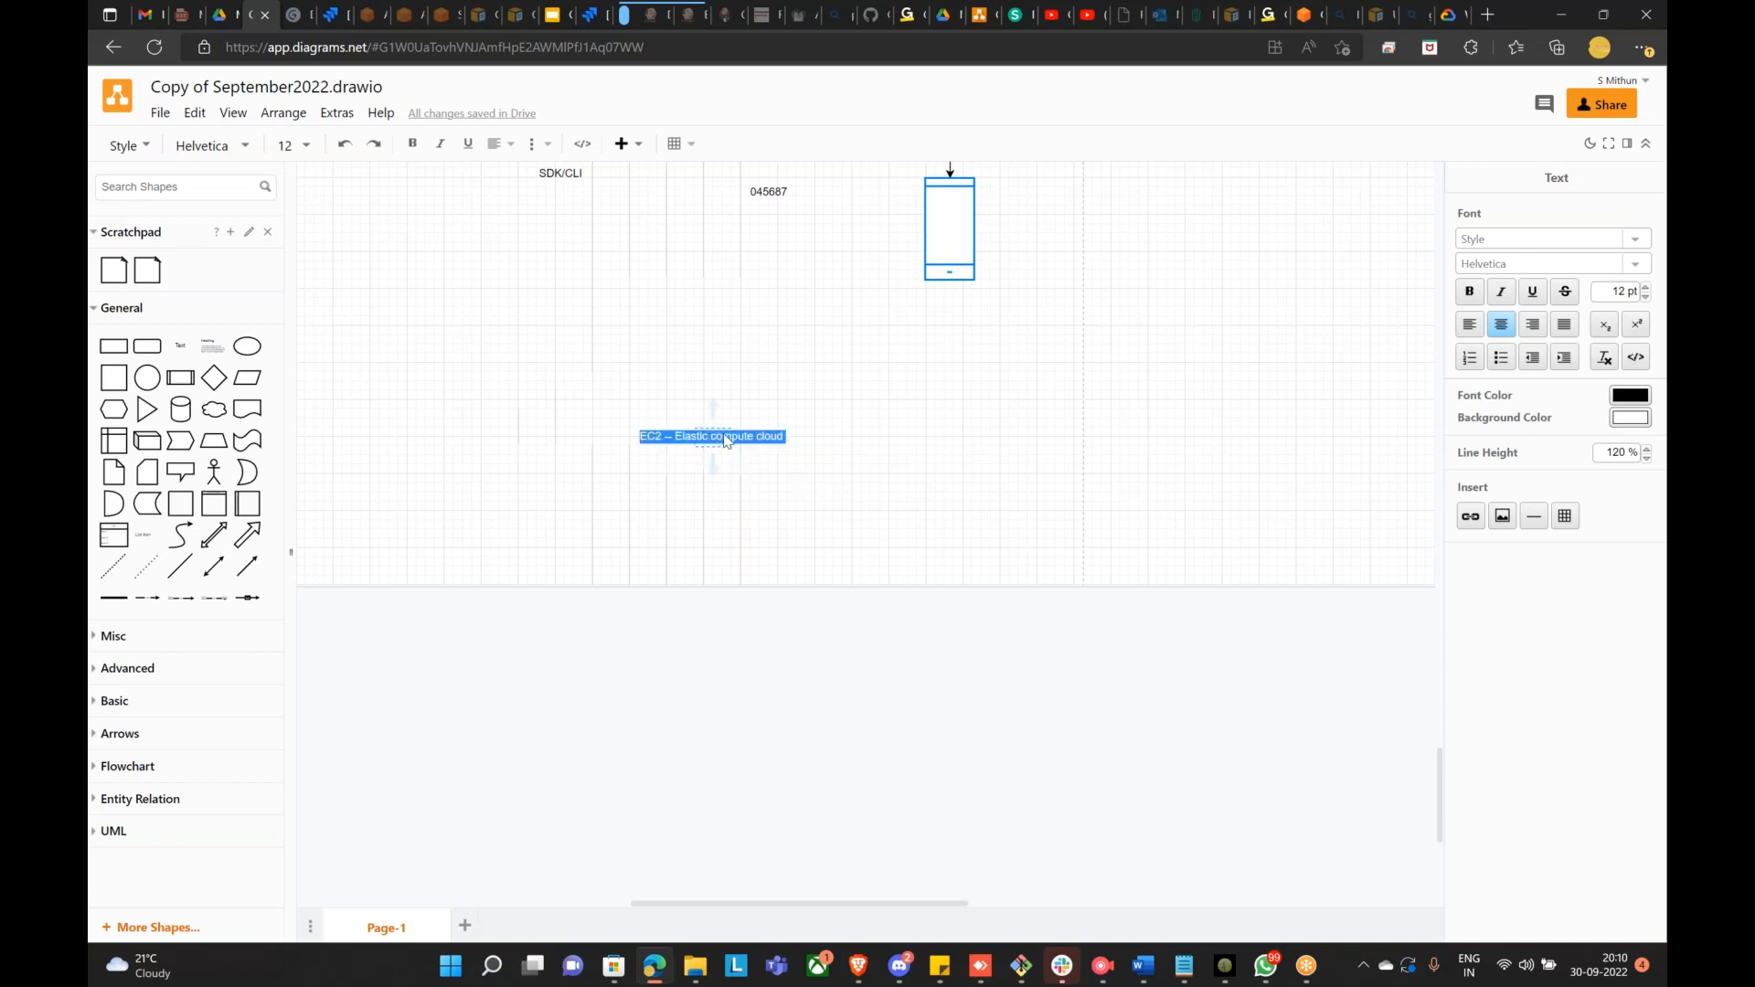
{"action": "key", "text": "ctrl+b"}
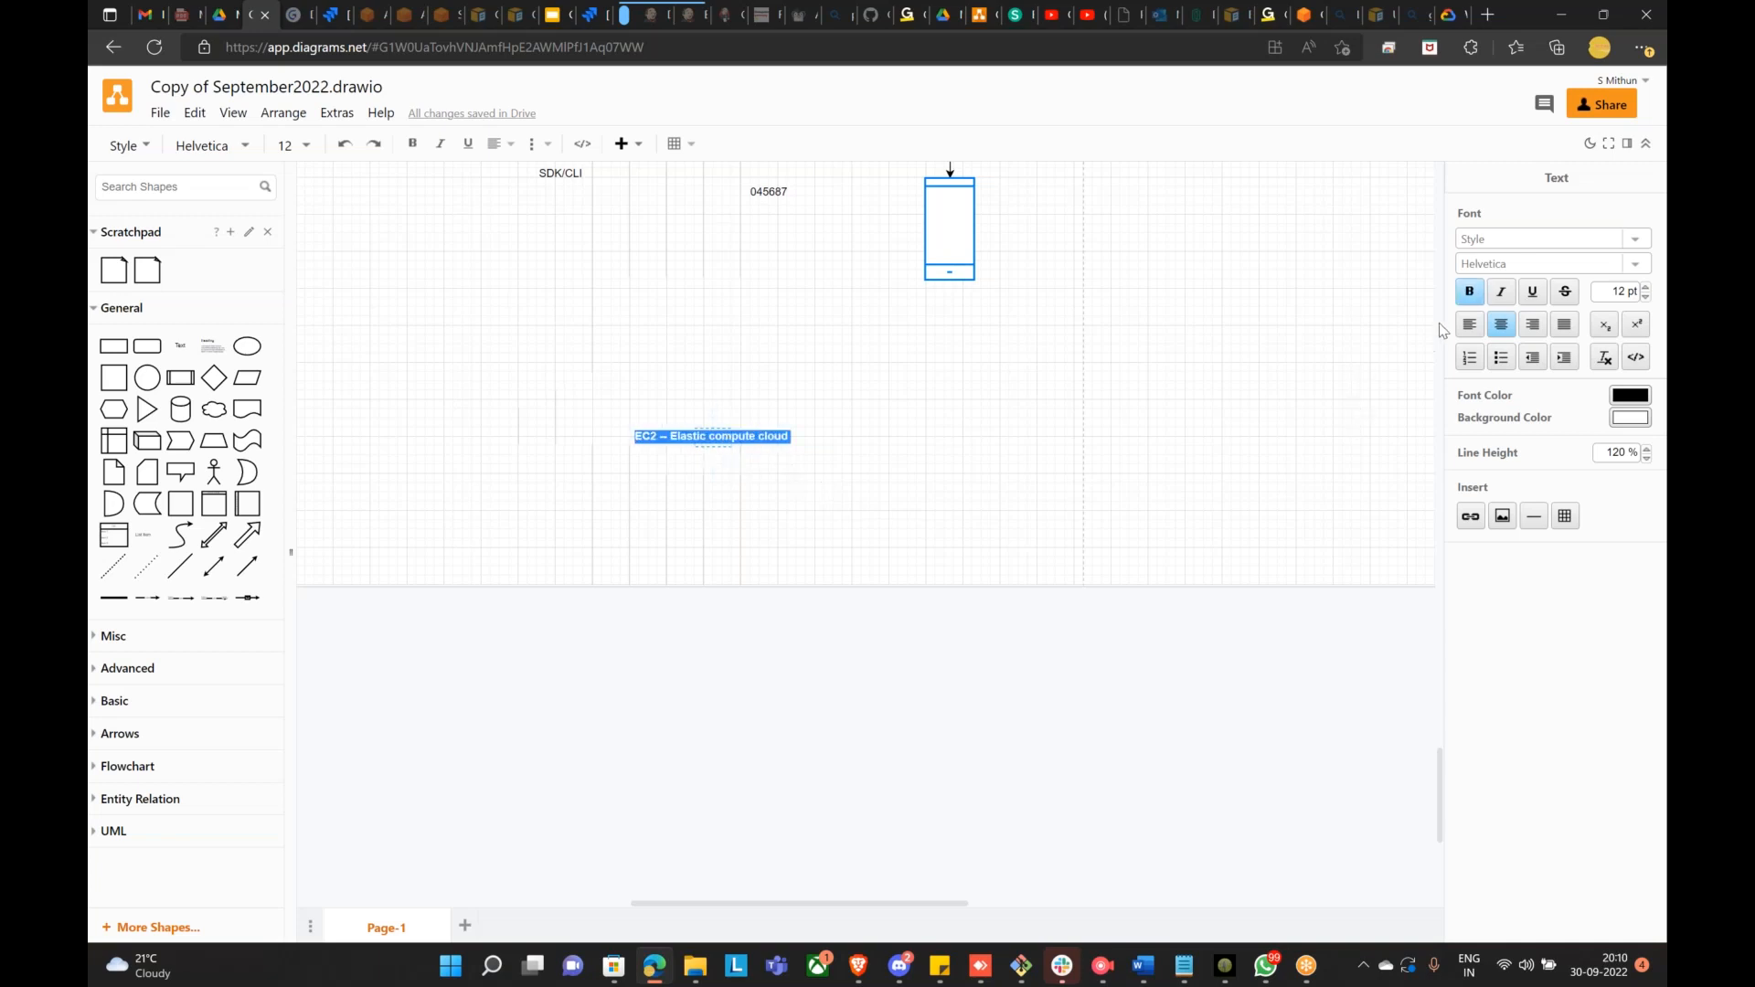
{"action": "scroll", "coordinate": [790, 452], "scroll_direction": "up", "scroll_amount": 1}
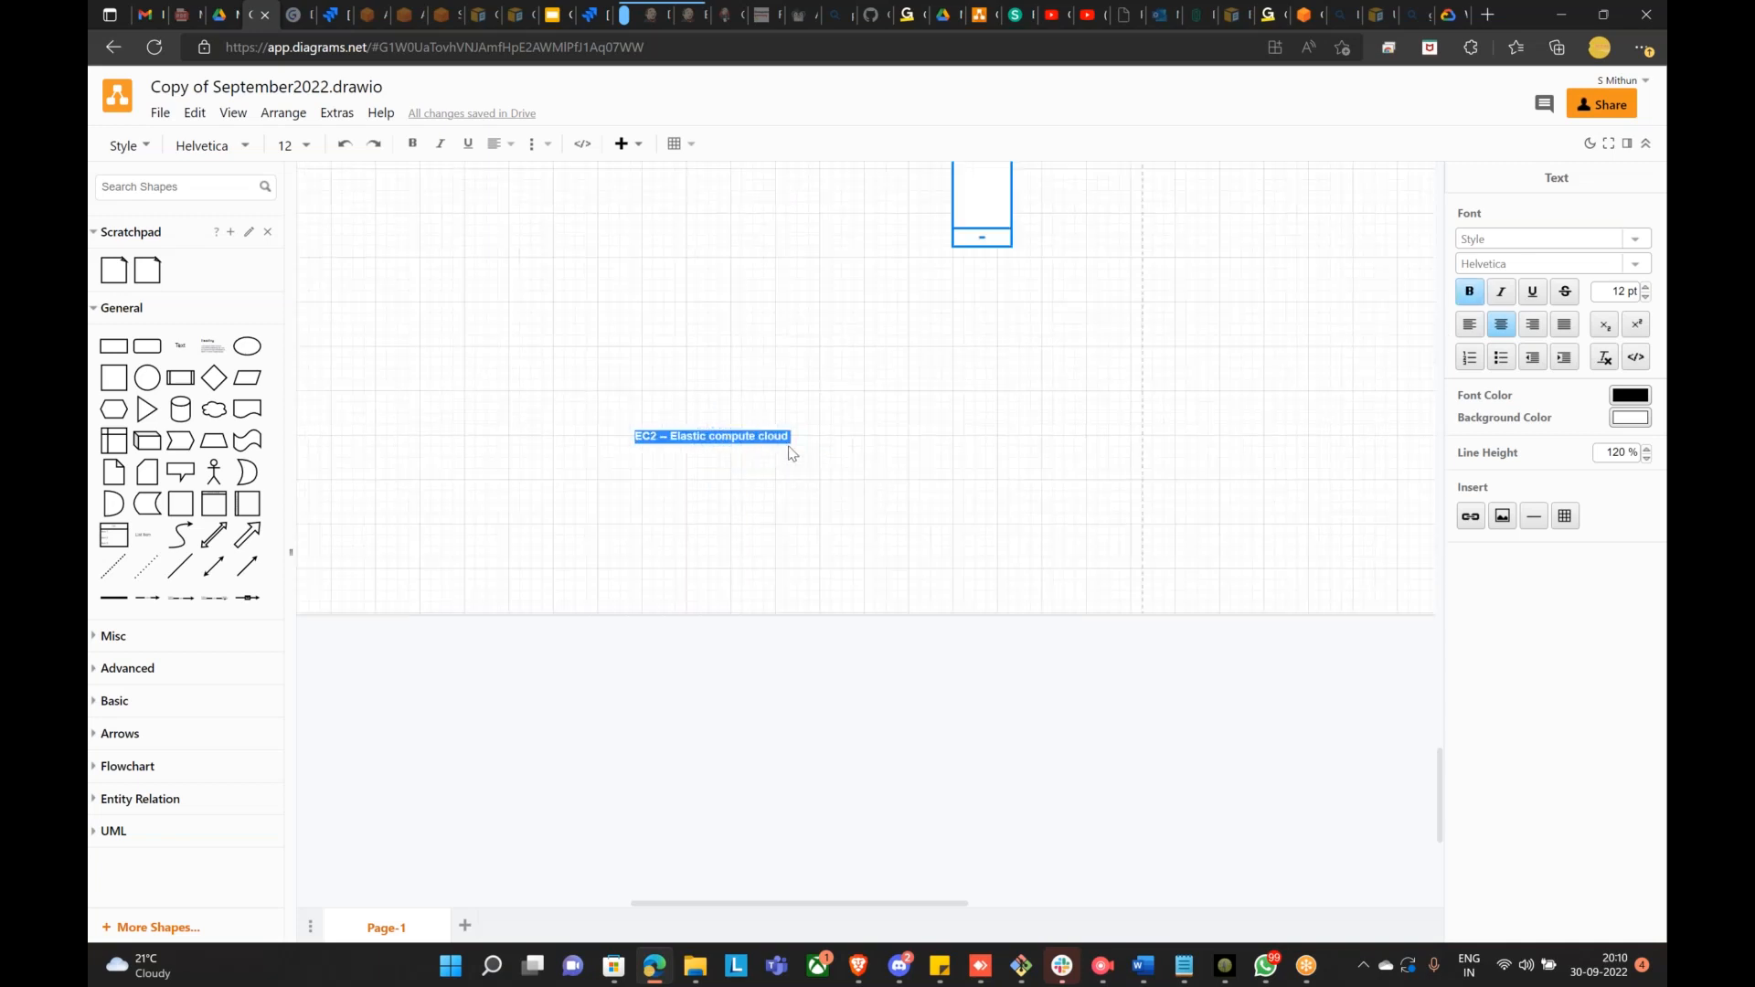
{"action": "left_click", "coordinate": [811, 527]}
{"action": "left_click", "coordinate": [811, 527]}
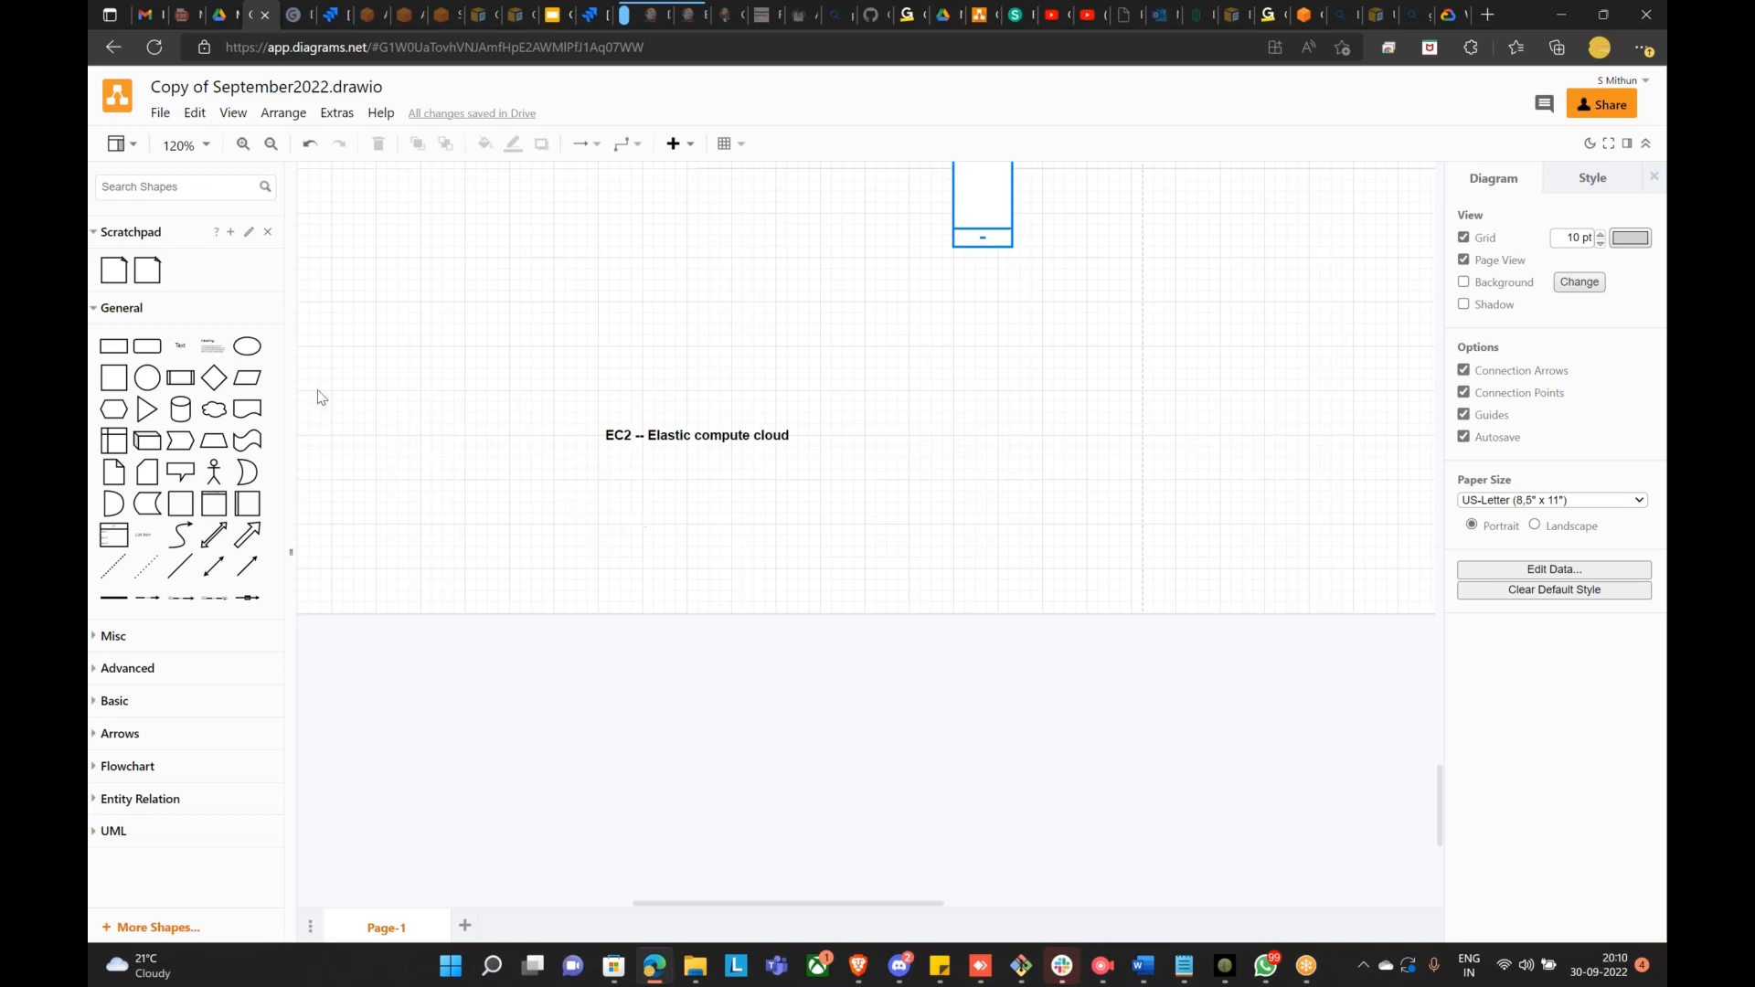
Step: Search the shape library for "vm" and insert the blue square VM icon into the diagram
{"action": "scroll", "coordinate": [377, 421], "scroll_direction": "up", "scroll_amount": 1}
{"action": "scroll", "coordinate": [377, 420], "scroll_direction": "up", "scroll_amount": 4}
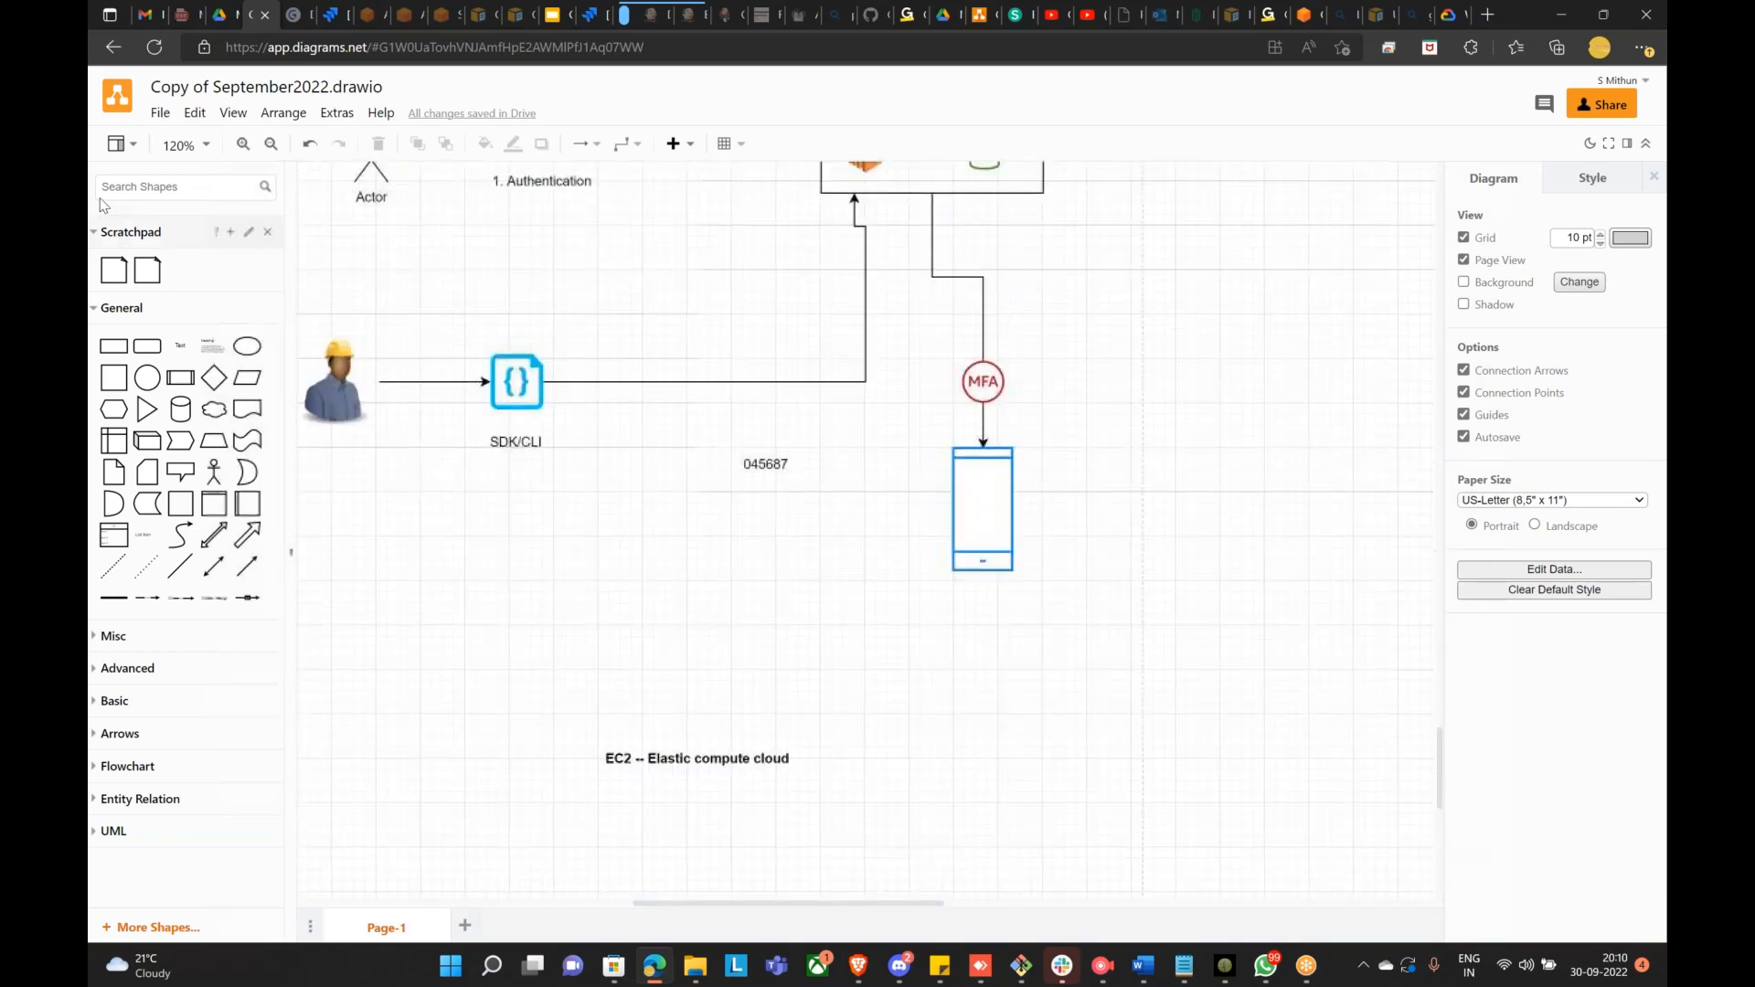
{"action": "left_click", "coordinate": [158, 187]}
{"action": "type", "text": "vm"}
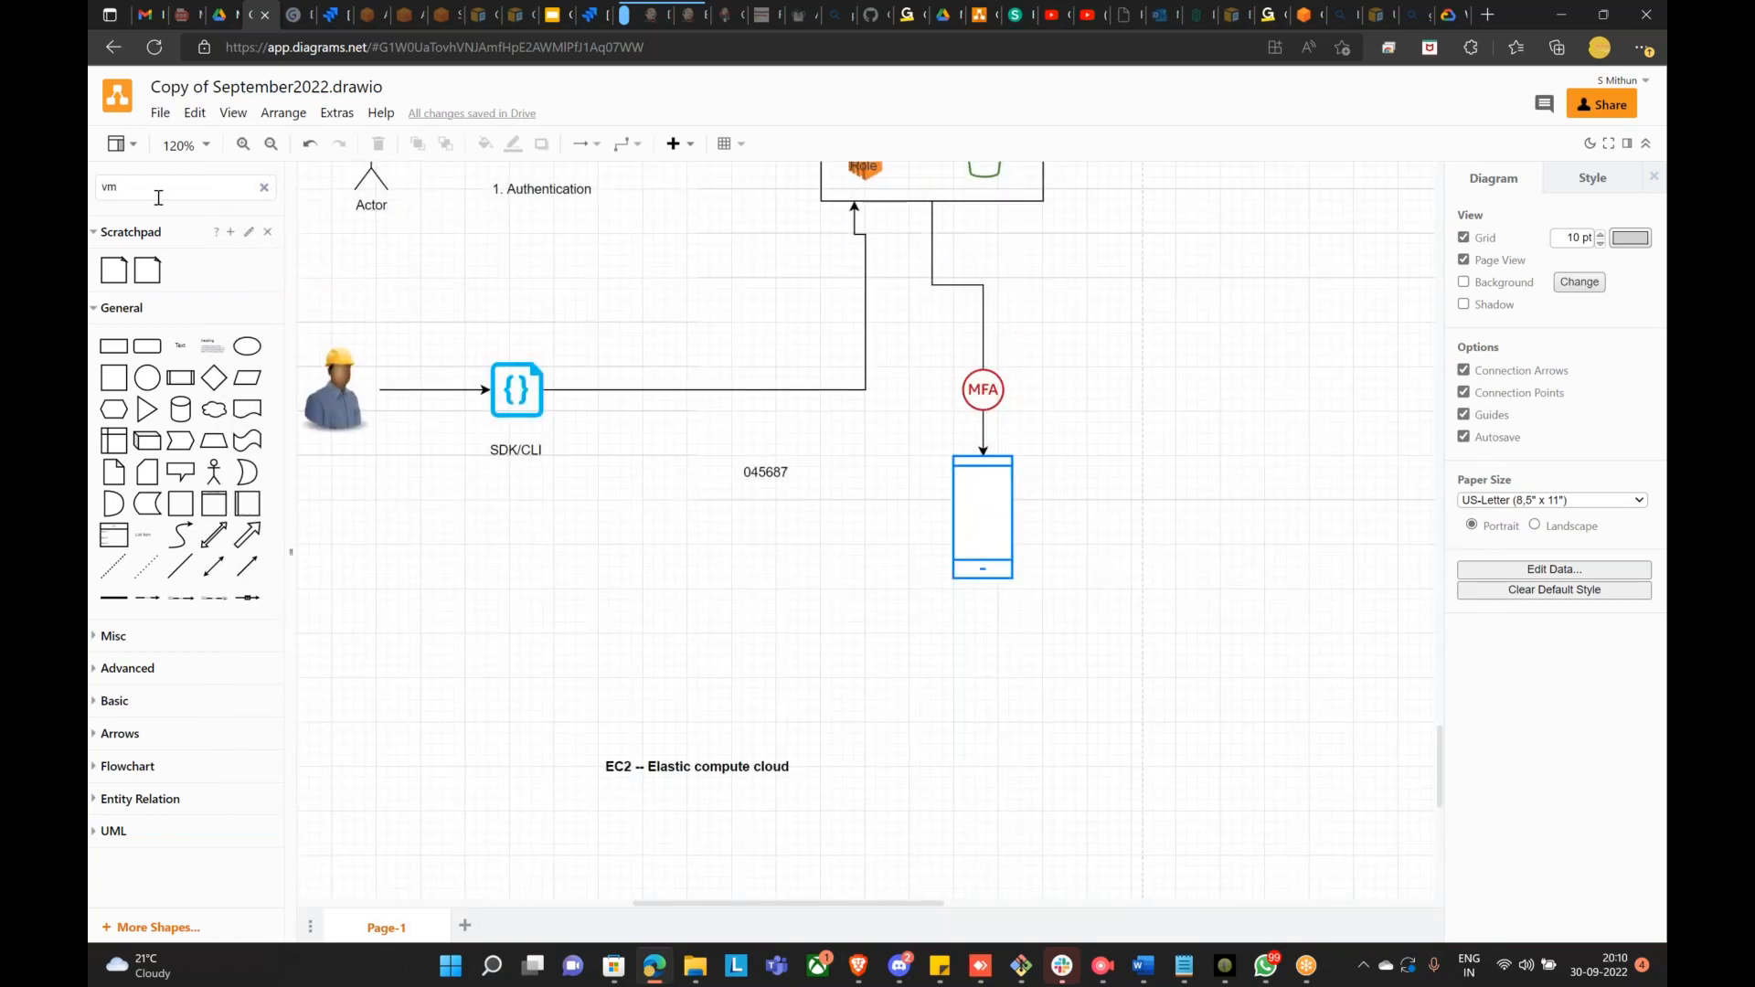
{"action": "key", "text": "Return"}
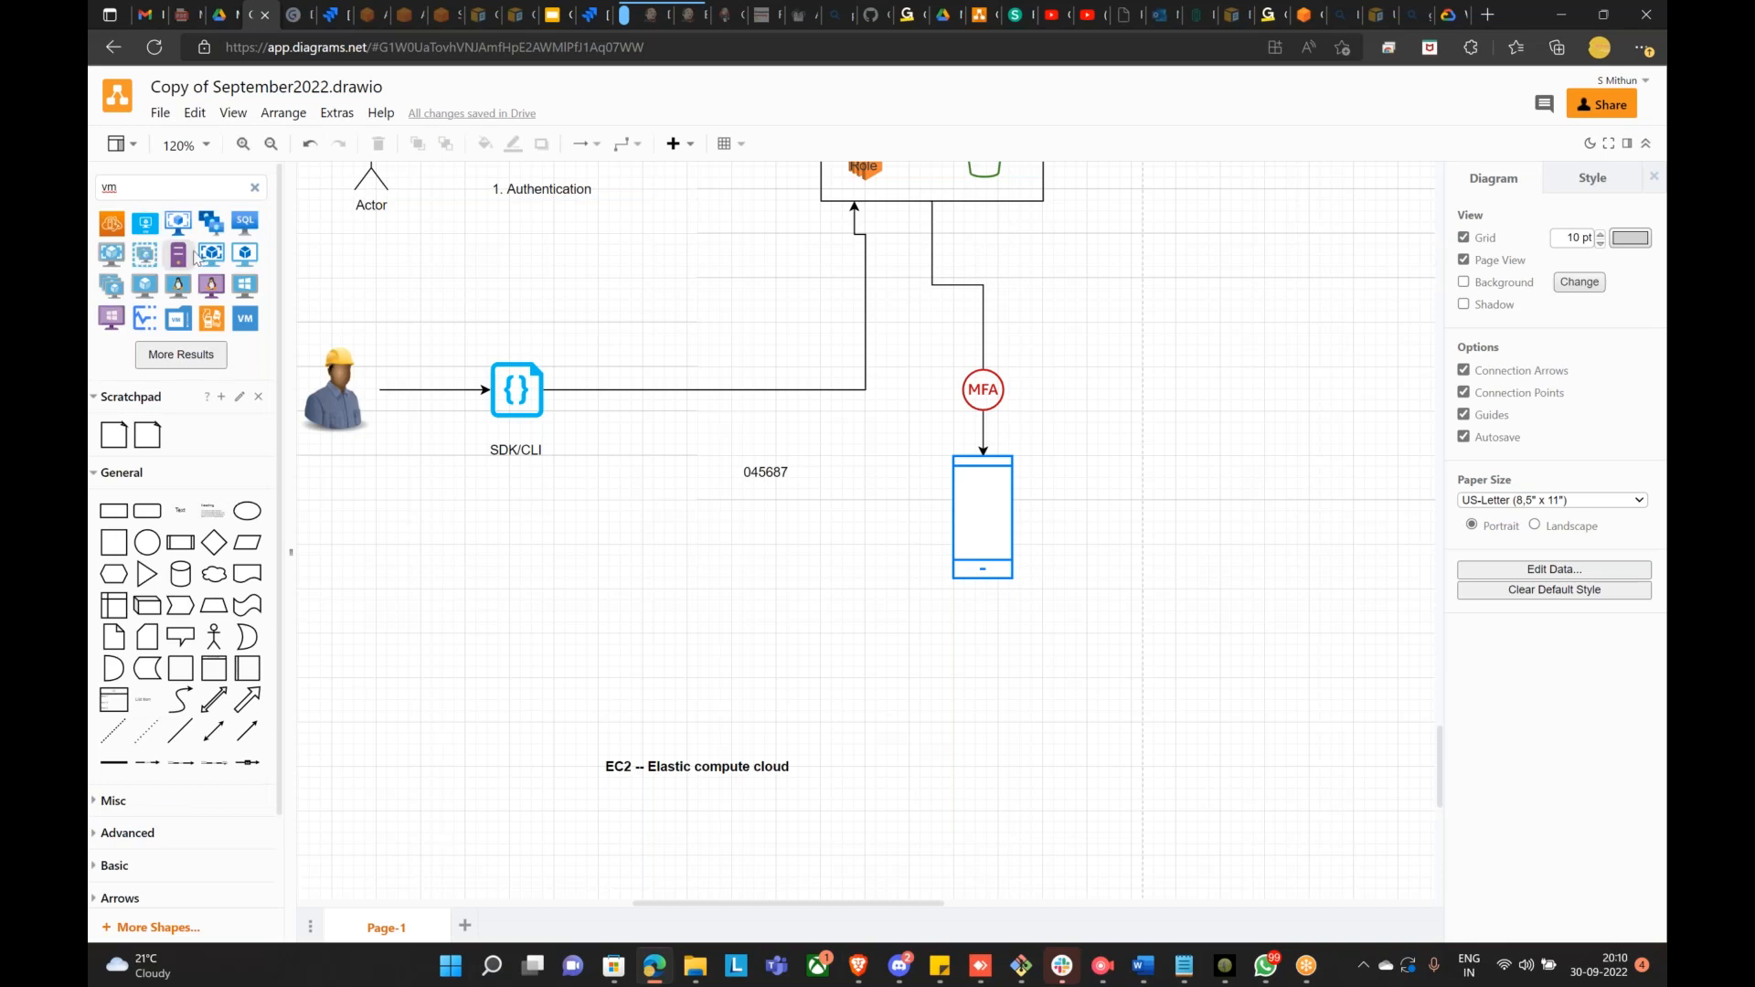
{"action": "mouse_move", "coordinate": [235, 288]}
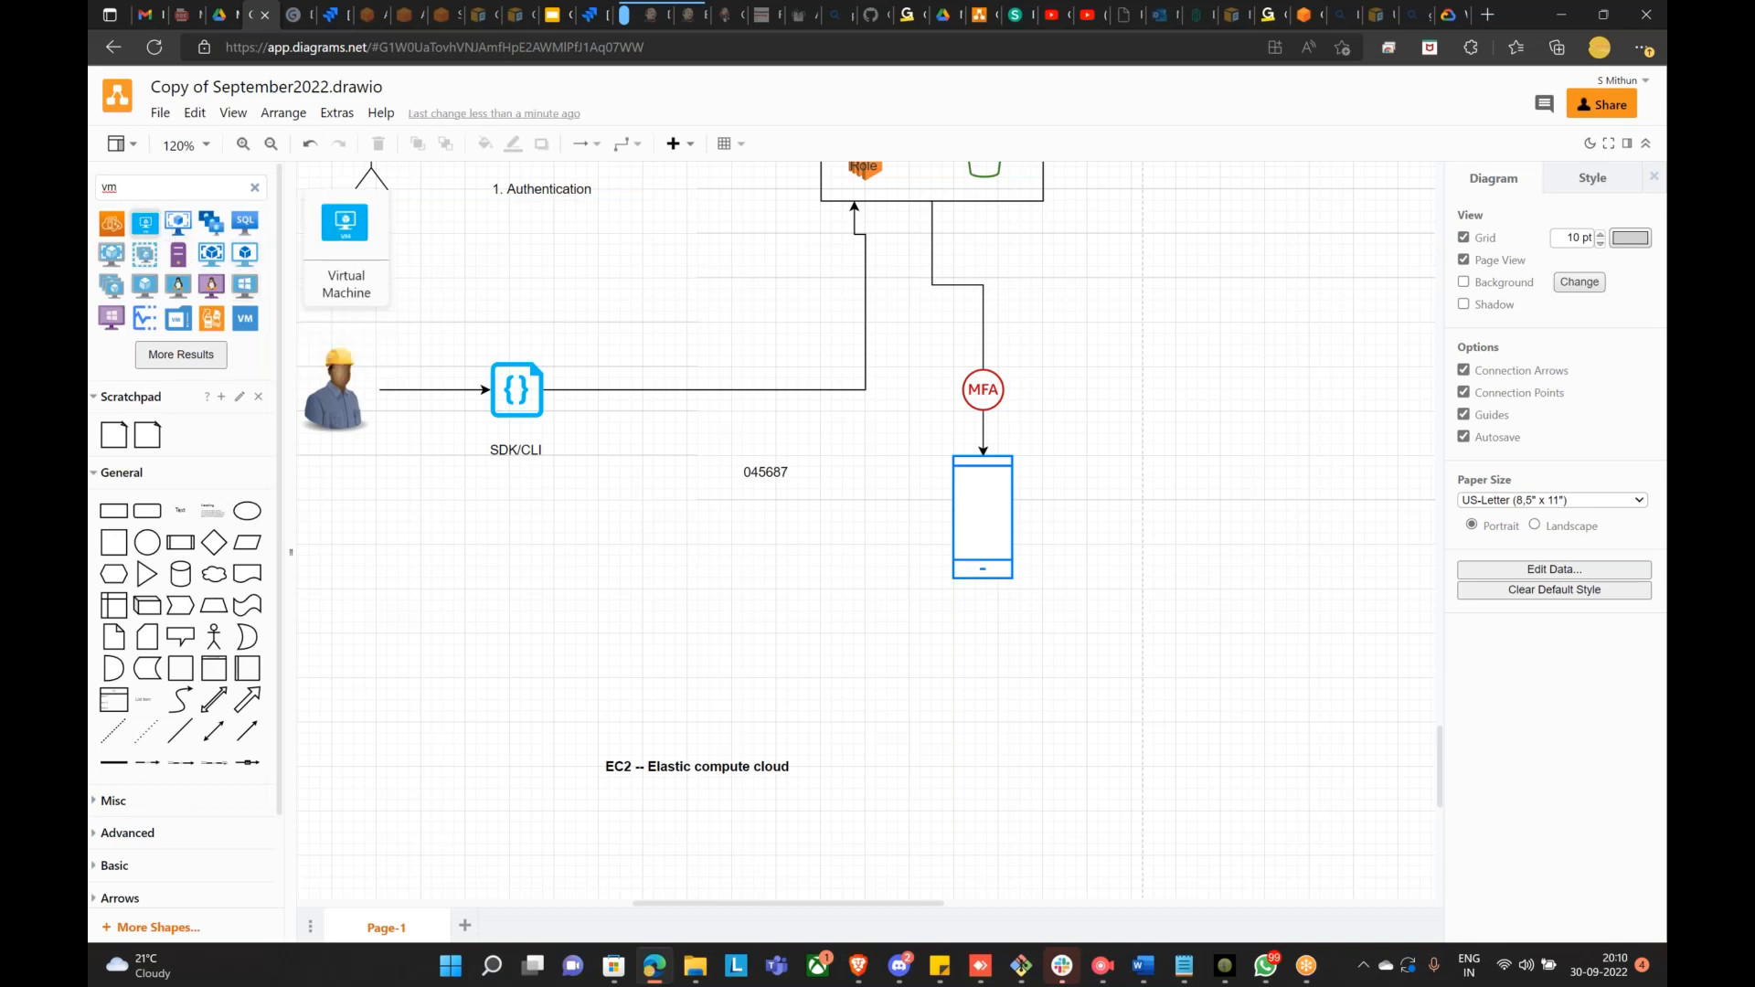
{"action": "mouse_move", "coordinate": [183, 296]}
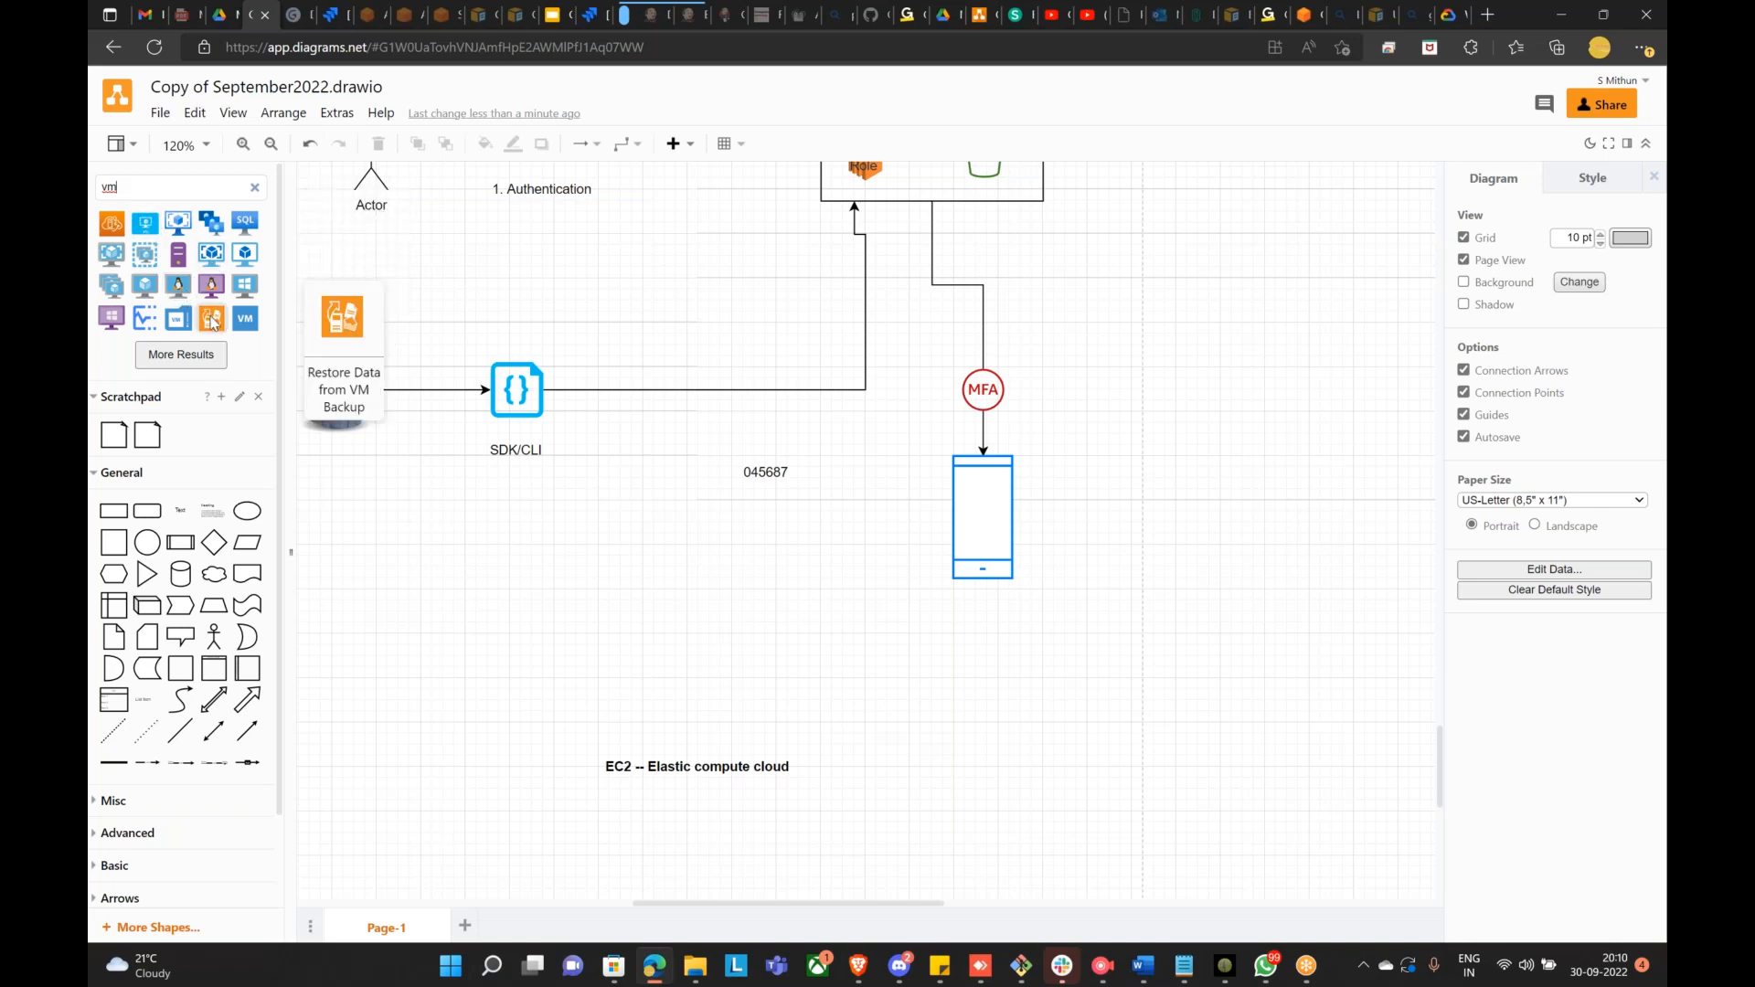
{"action": "left_click", "coordinate": [240, 322]}
Step: Move the VM icon directly beneath the "EC2 -- Elastic compute cloud" label
{"action": "scroll", "coordinate": [695, 622], "scroll_direction": "down", "scroll_amount": 3}
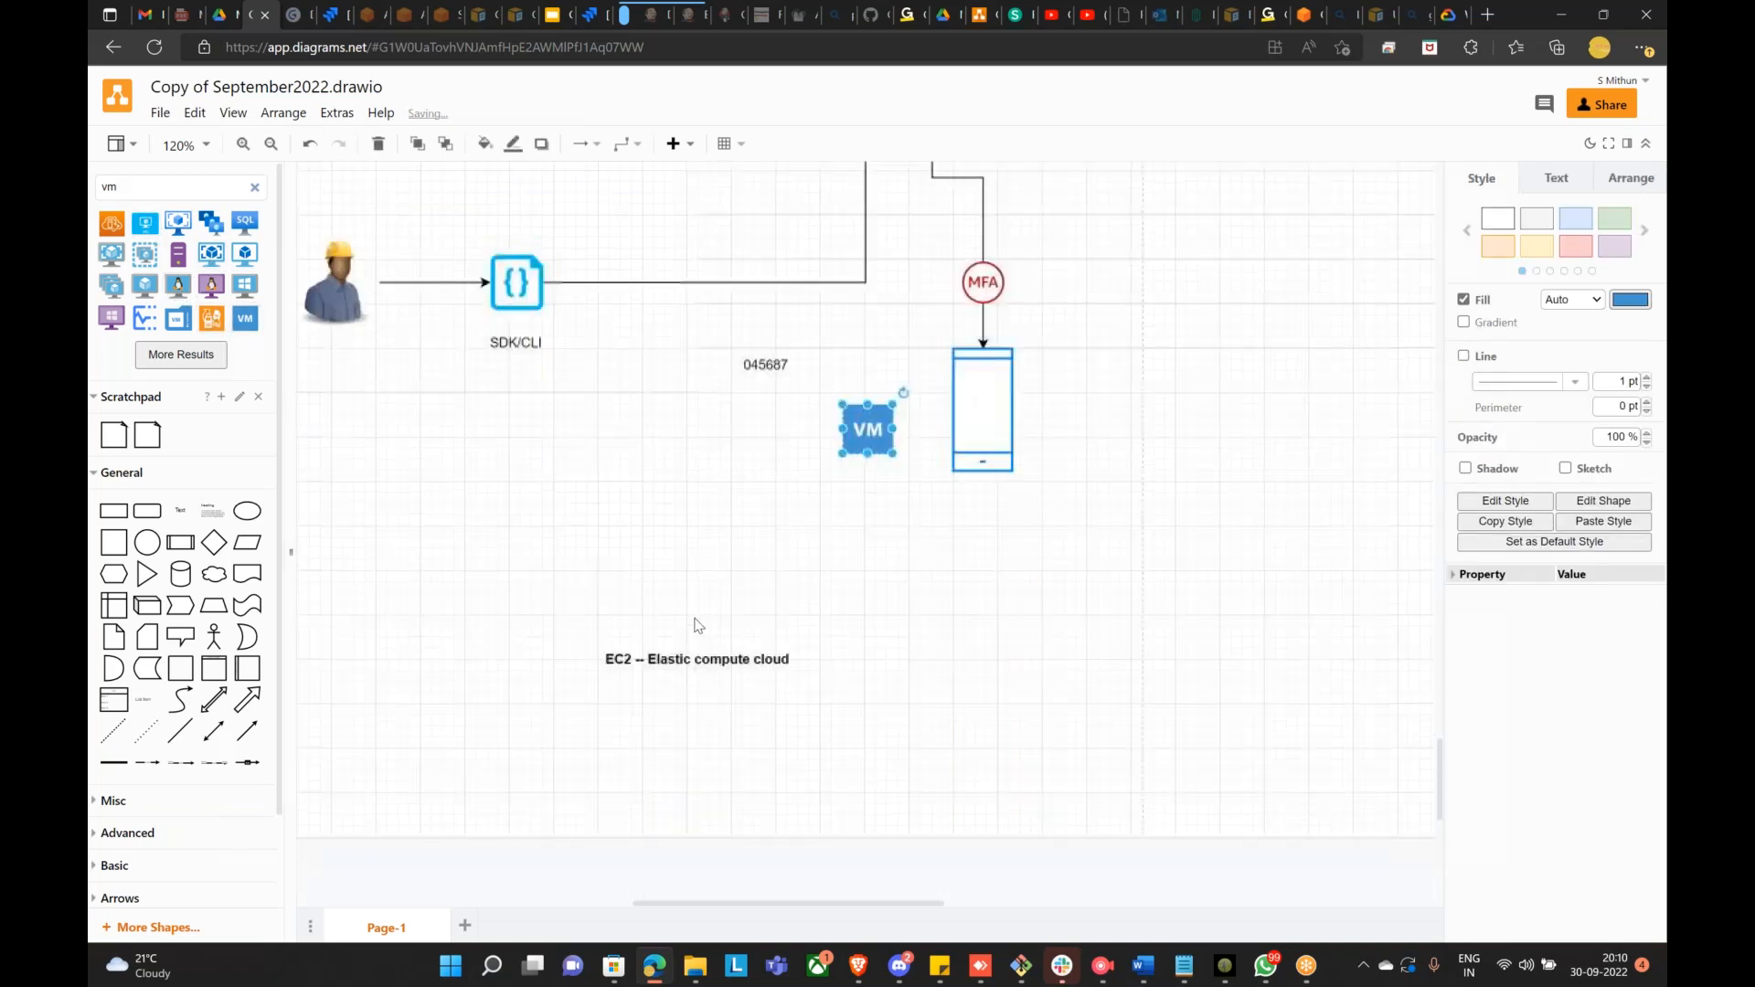
{"action": "left_click_drag", "start_coordinate": [860, 420], "coordinate": [659, 711]}
{"action": "scroll", "coordinate": [841, 722], "scroll_direction": "down", "scroll_amount": 3}
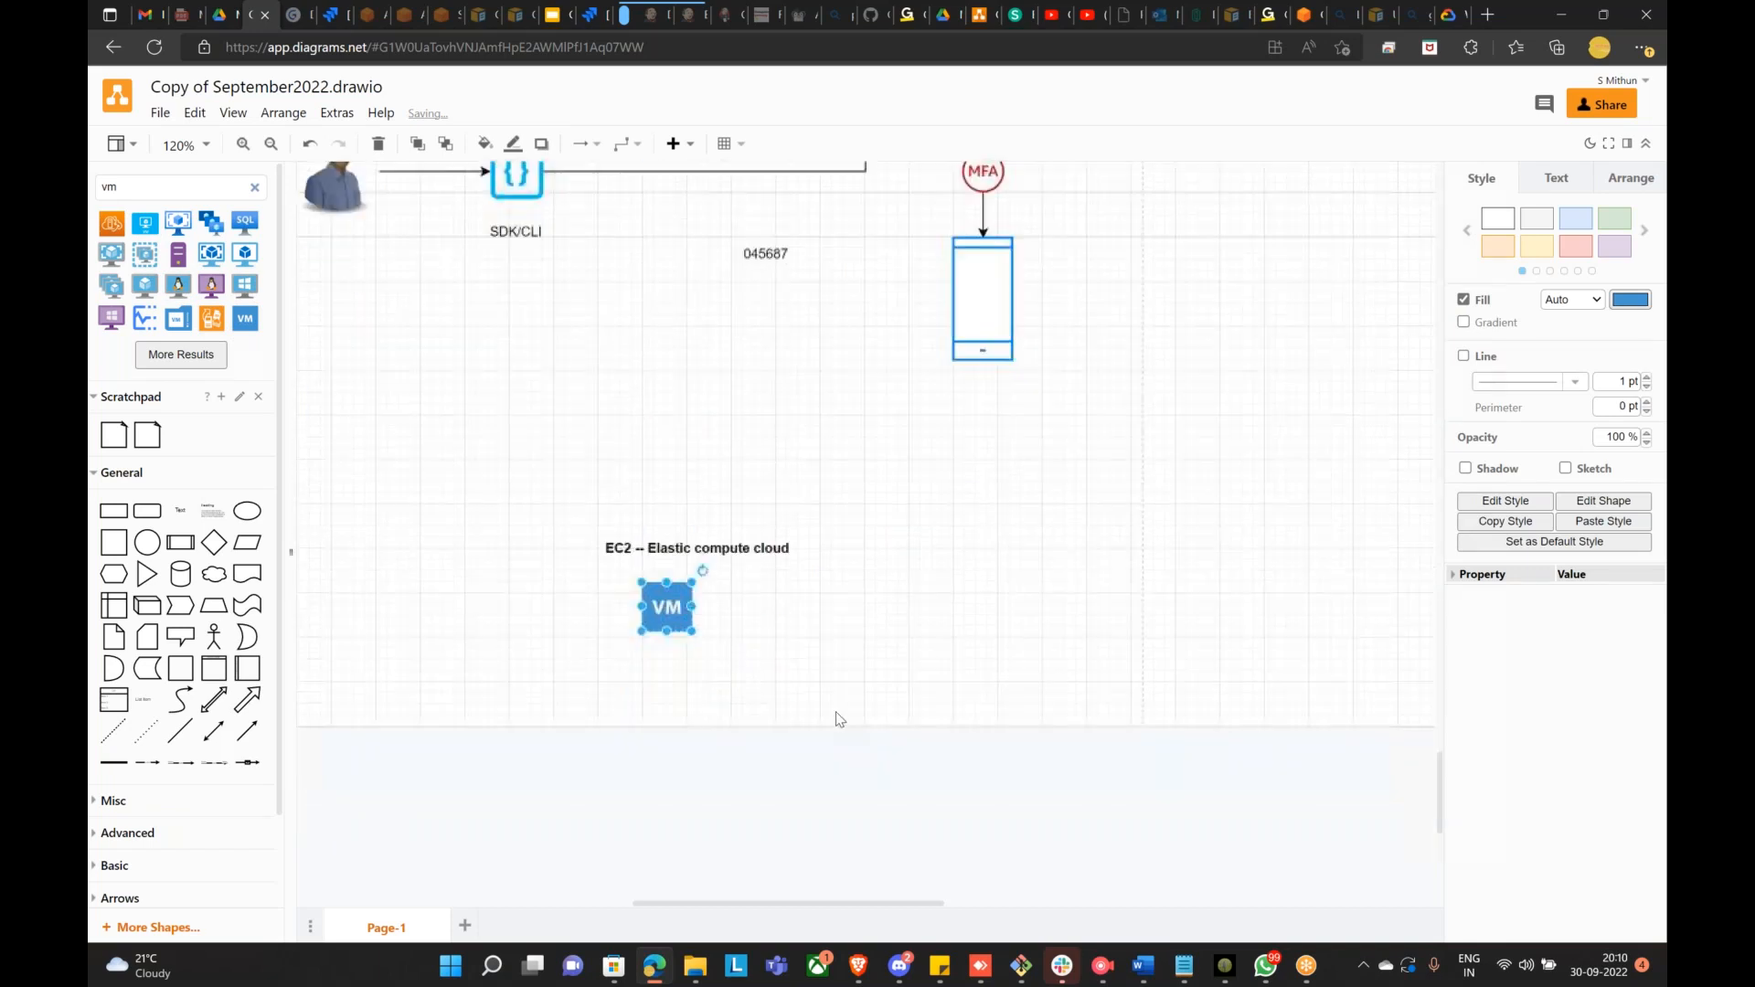
{"action": "left_click", "coordinate": [826, 594]}
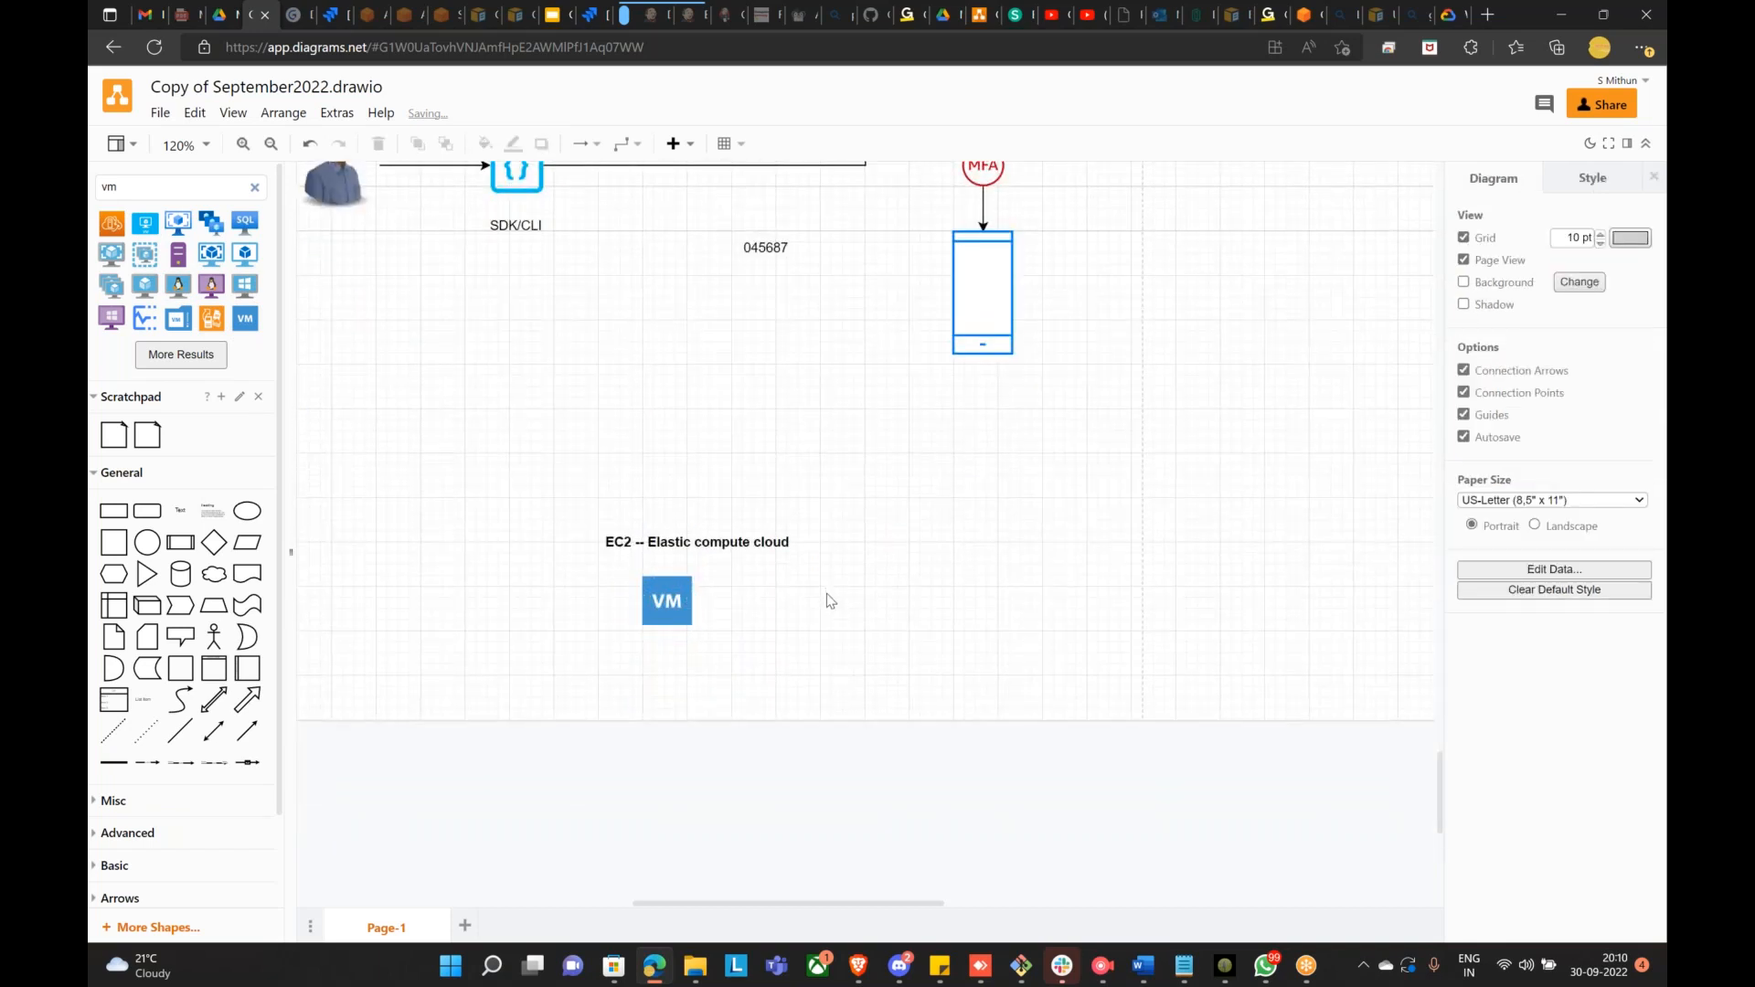
Step: Add a connected rectangle to the right of the VM icon and label it "AMI" with "Amazon Machine Image" underneath
{"action": "scroll", "coordinate": [805, 576], "scroll_direction": "down", "scroll_amount": 6}
{"action": "left_click", "coordinate": [671, 376]}
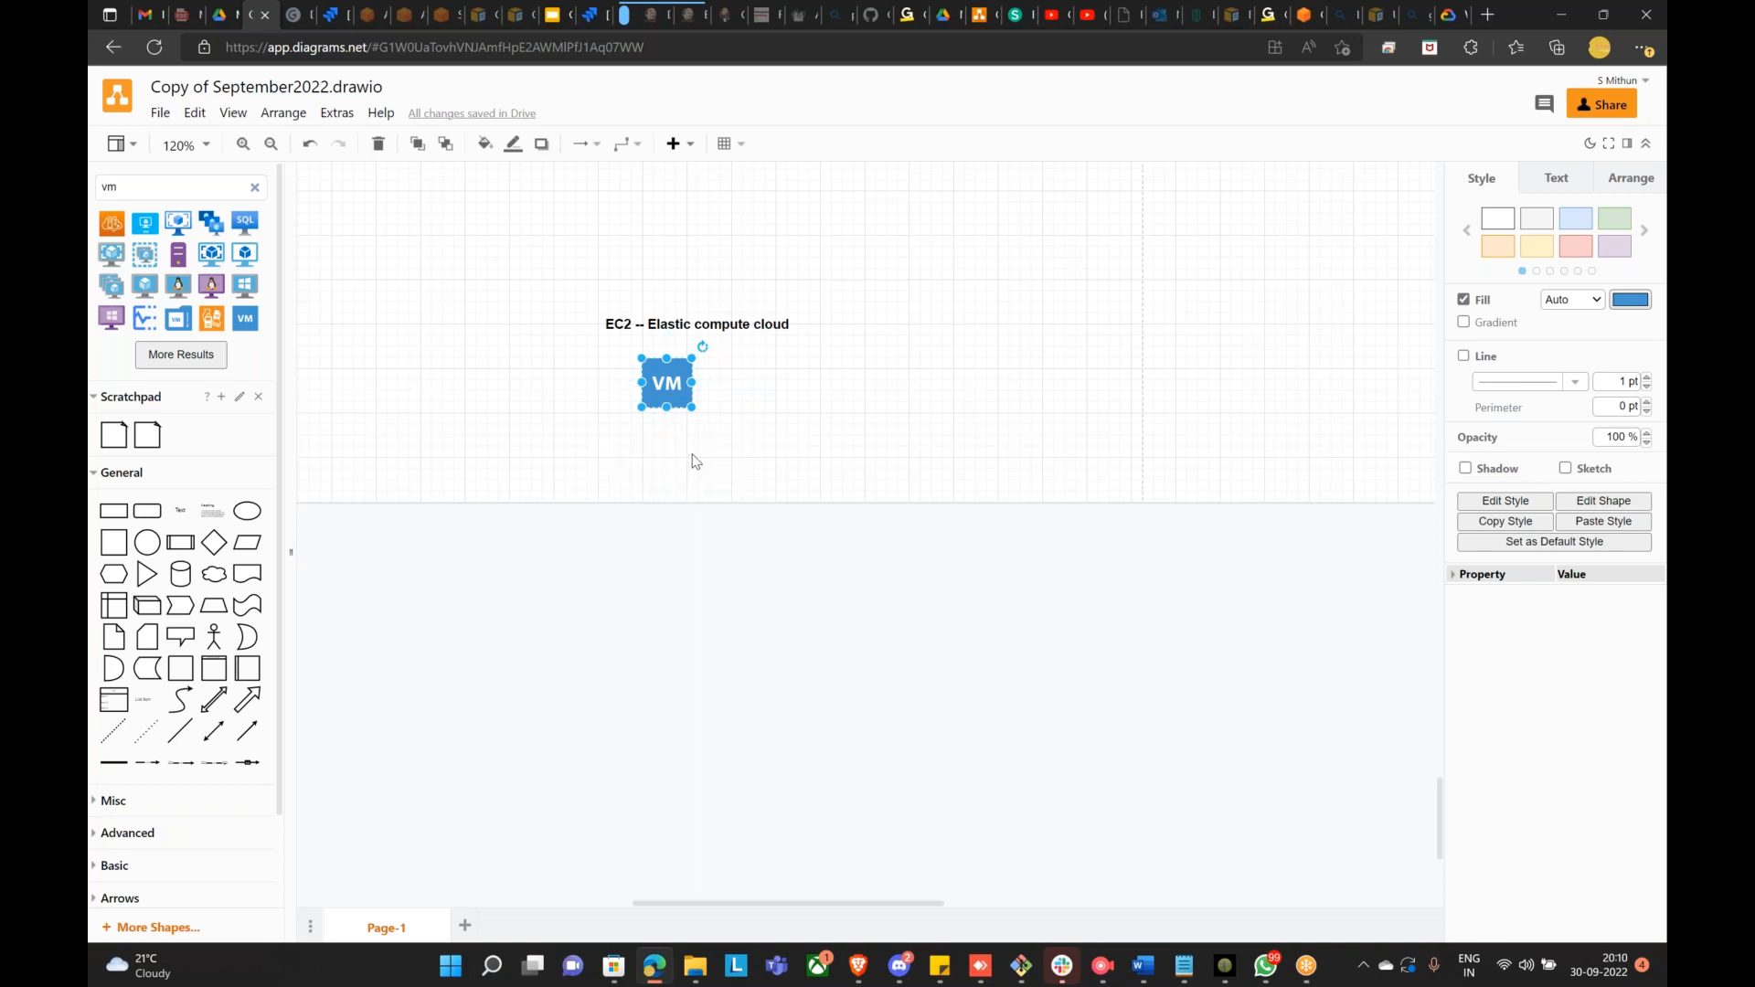
{"action": "mouse_move", "coordinate": [717, 385]}
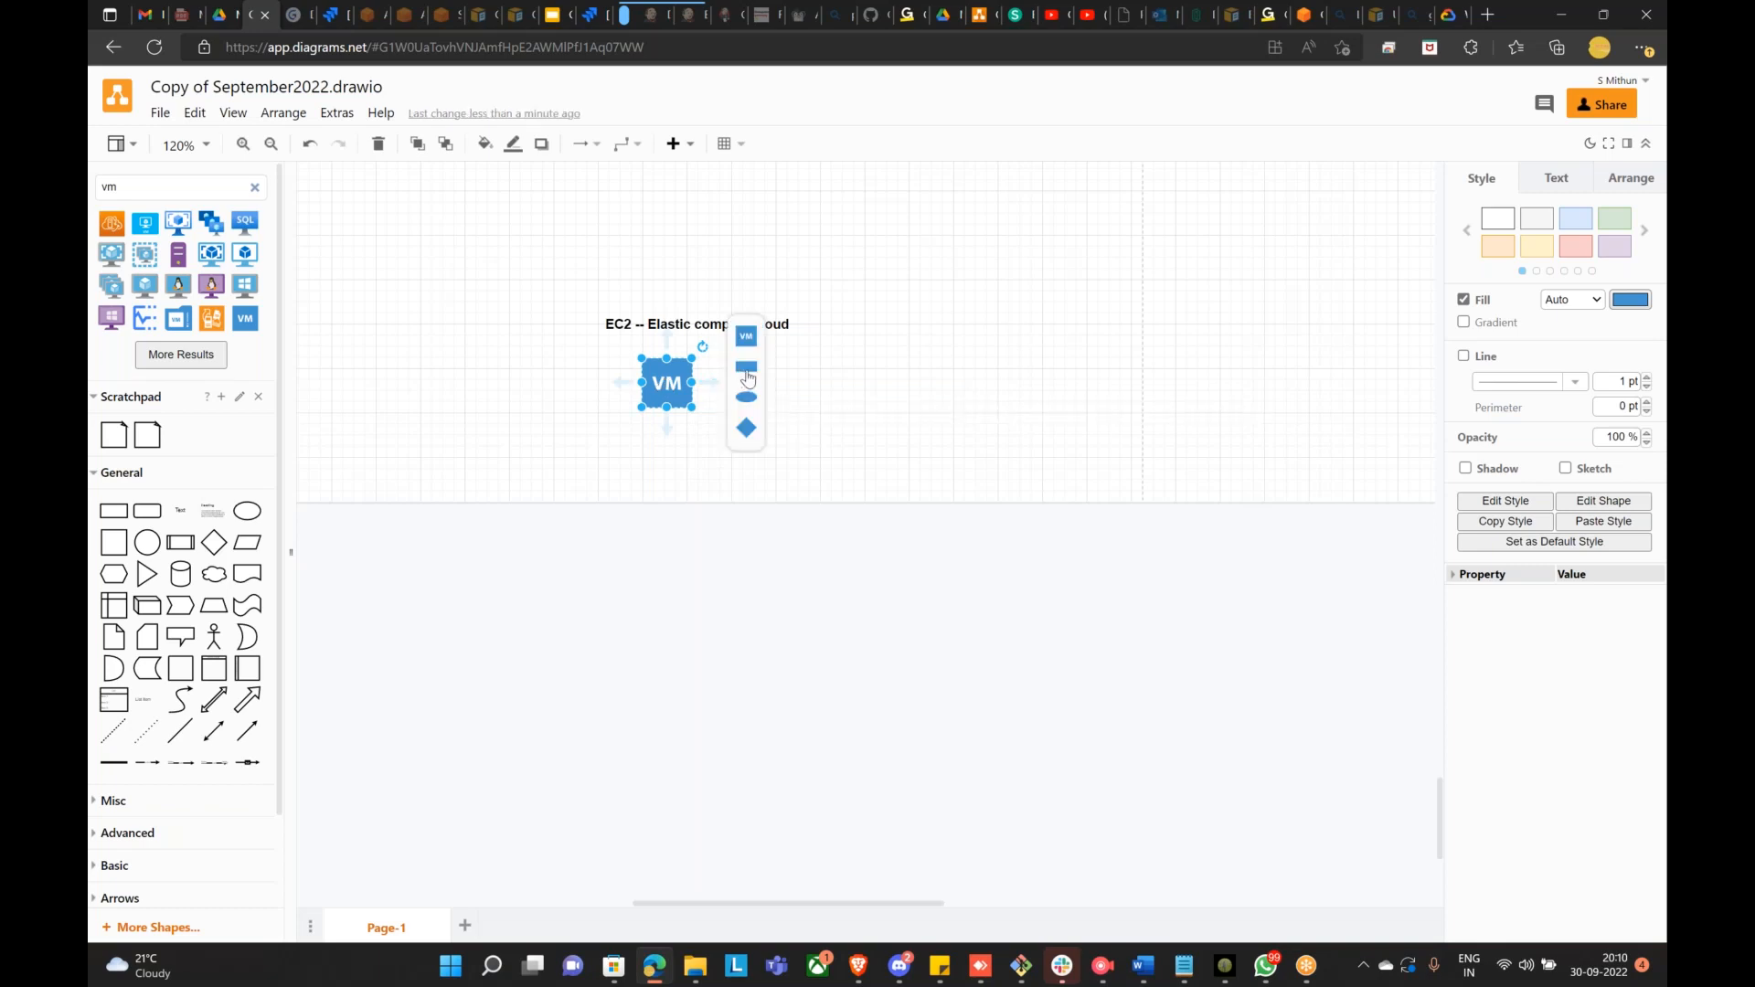
{"action": "left_click", "coordinate": [747, 370]}
{"action": "double_click", "coordinate": [859, 401]}
{"action": "type", "text": "AMI"}
{"action": "key", "text": "Return"}
{"action": "type", "text": "Amaz"}
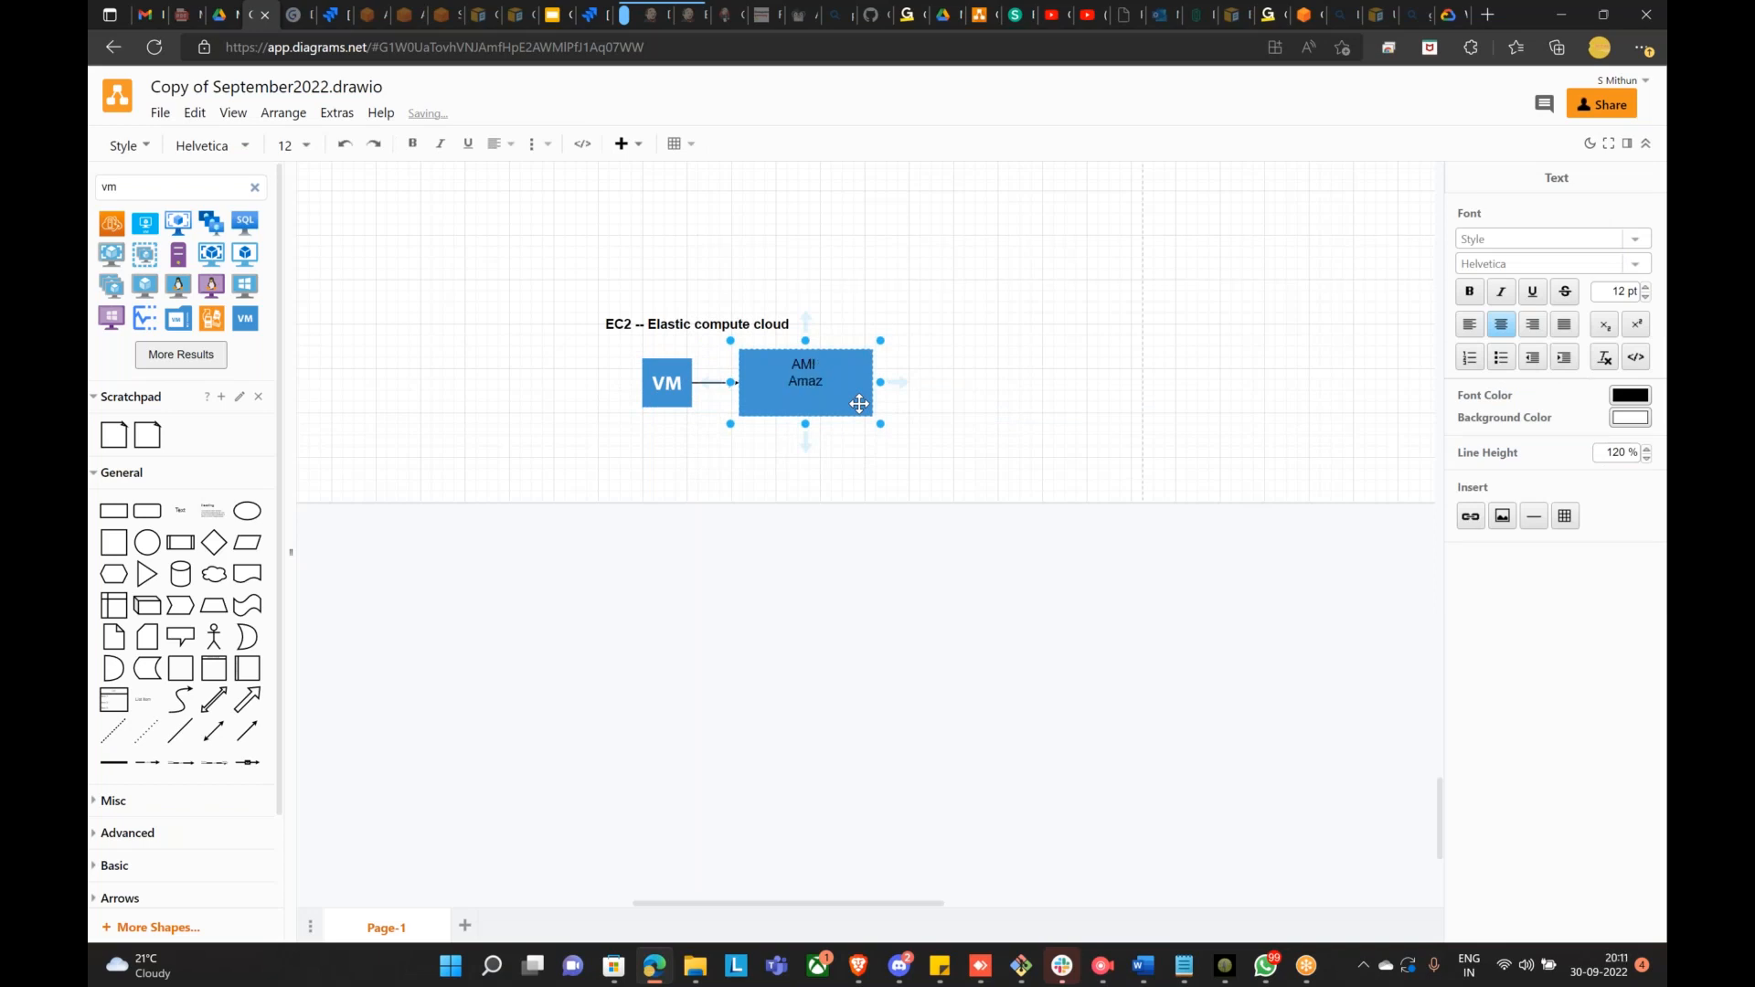
{"action": "type", "text": "on Machine Image"}
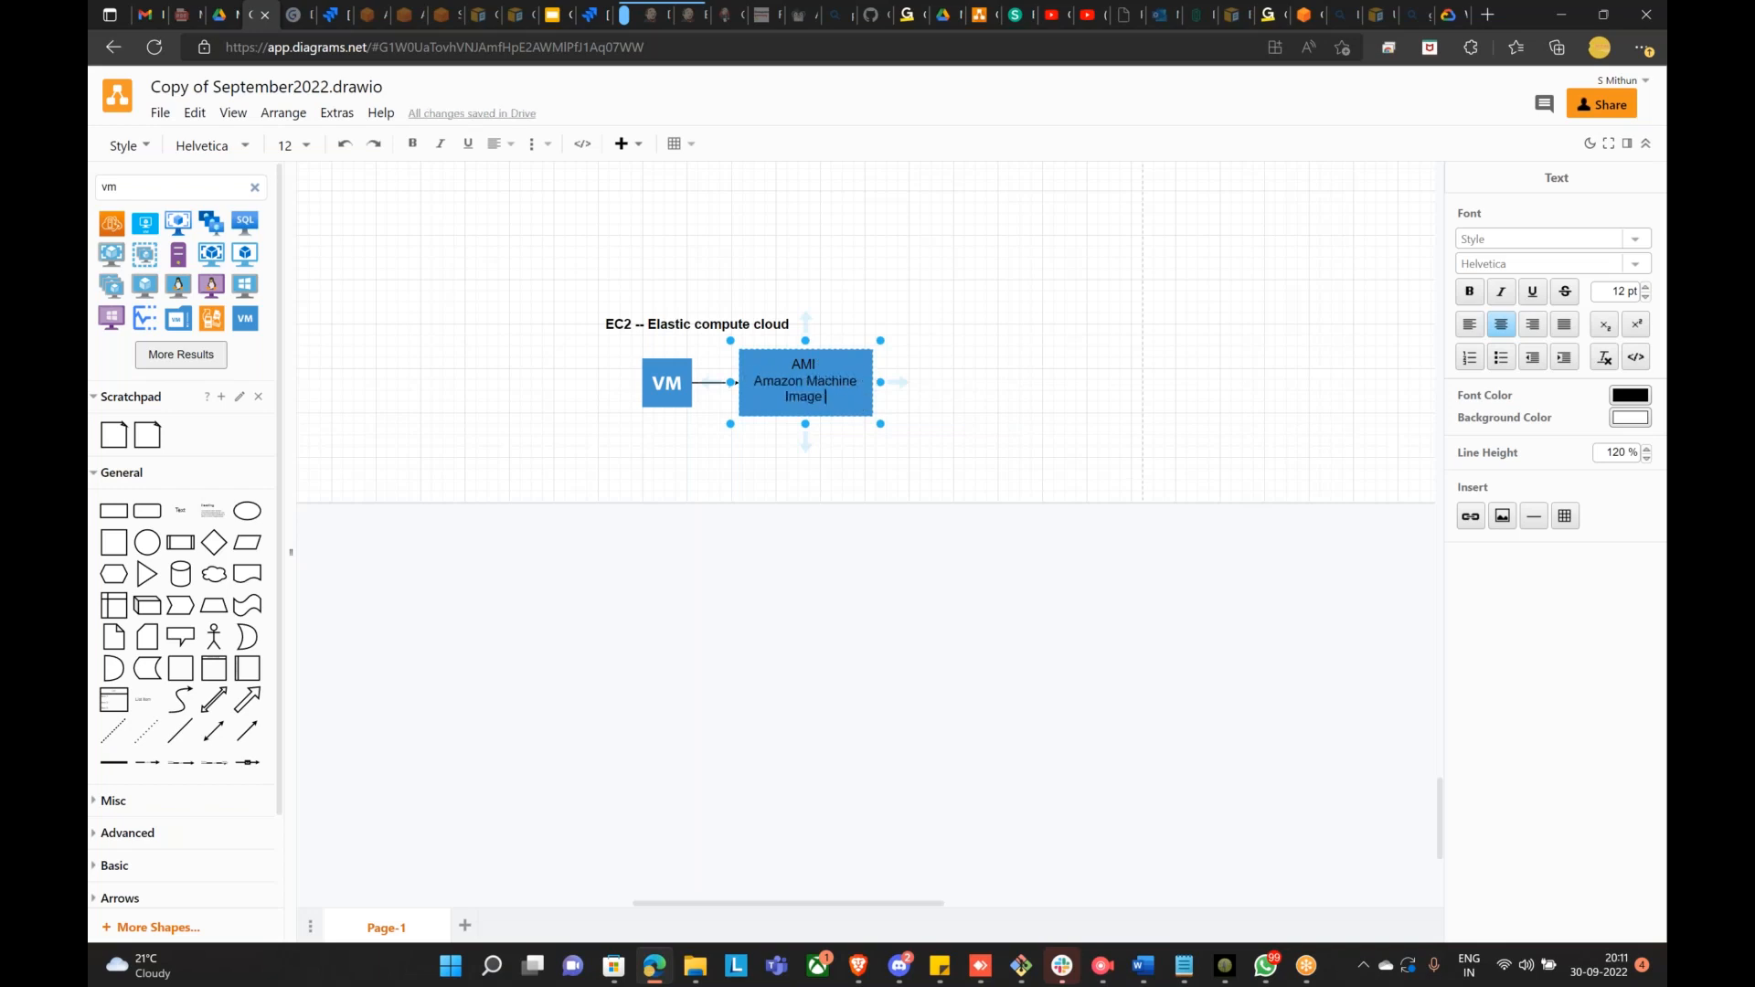
{"action": "left_click", "coordinate": [1030, 505]}
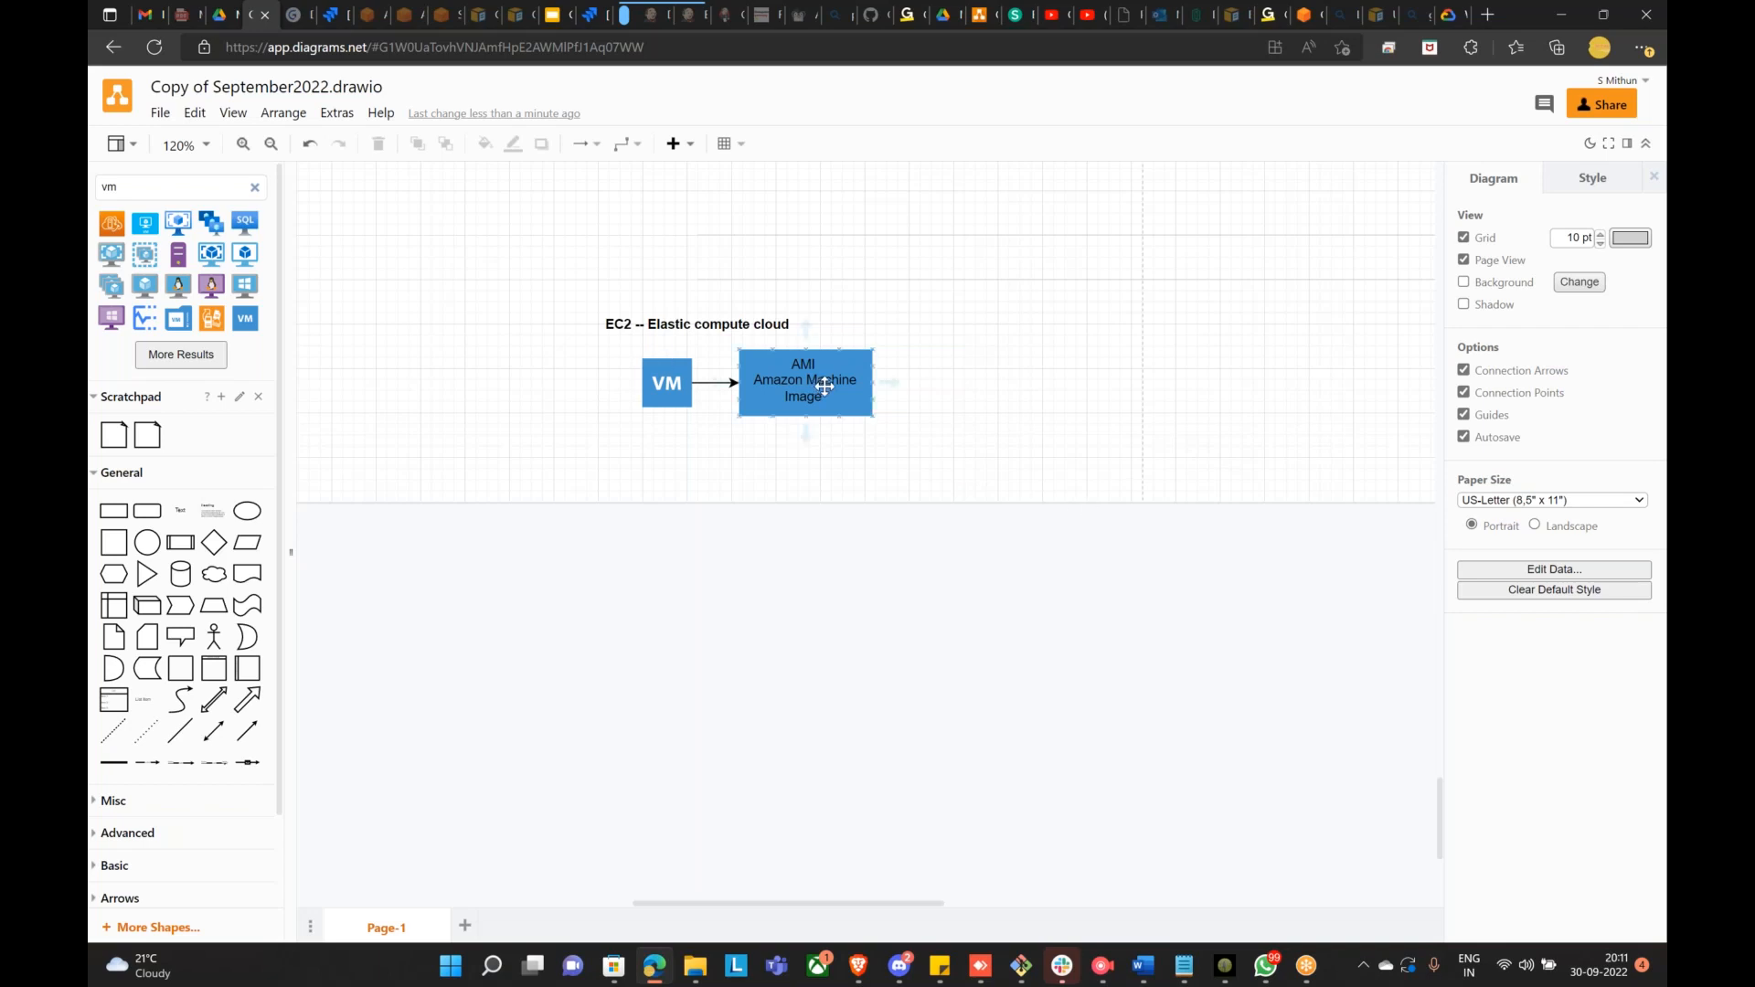
Step: Add a connected rectangle to the right of the AMI box, labelled "instance type", "cpu" and "ram" on separate lines
{"action": "left_click", "coordinate": [844, 408]}
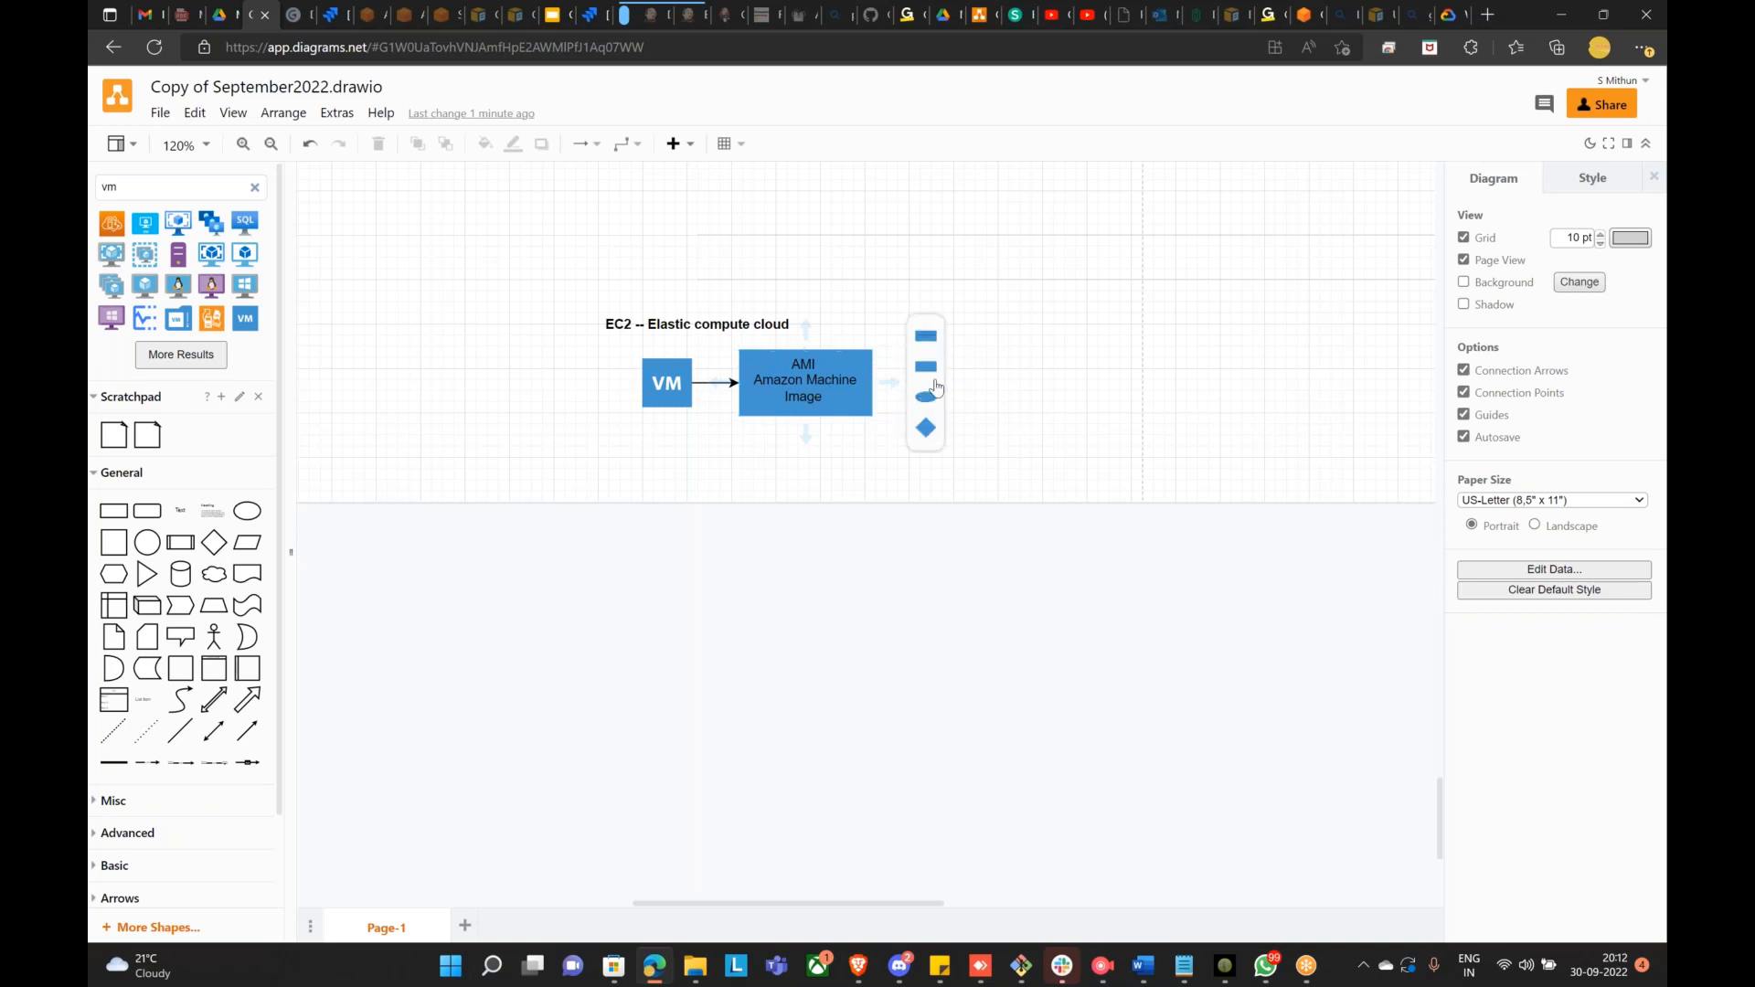
{"action": "left_click", "coordinate": [925, 370]}
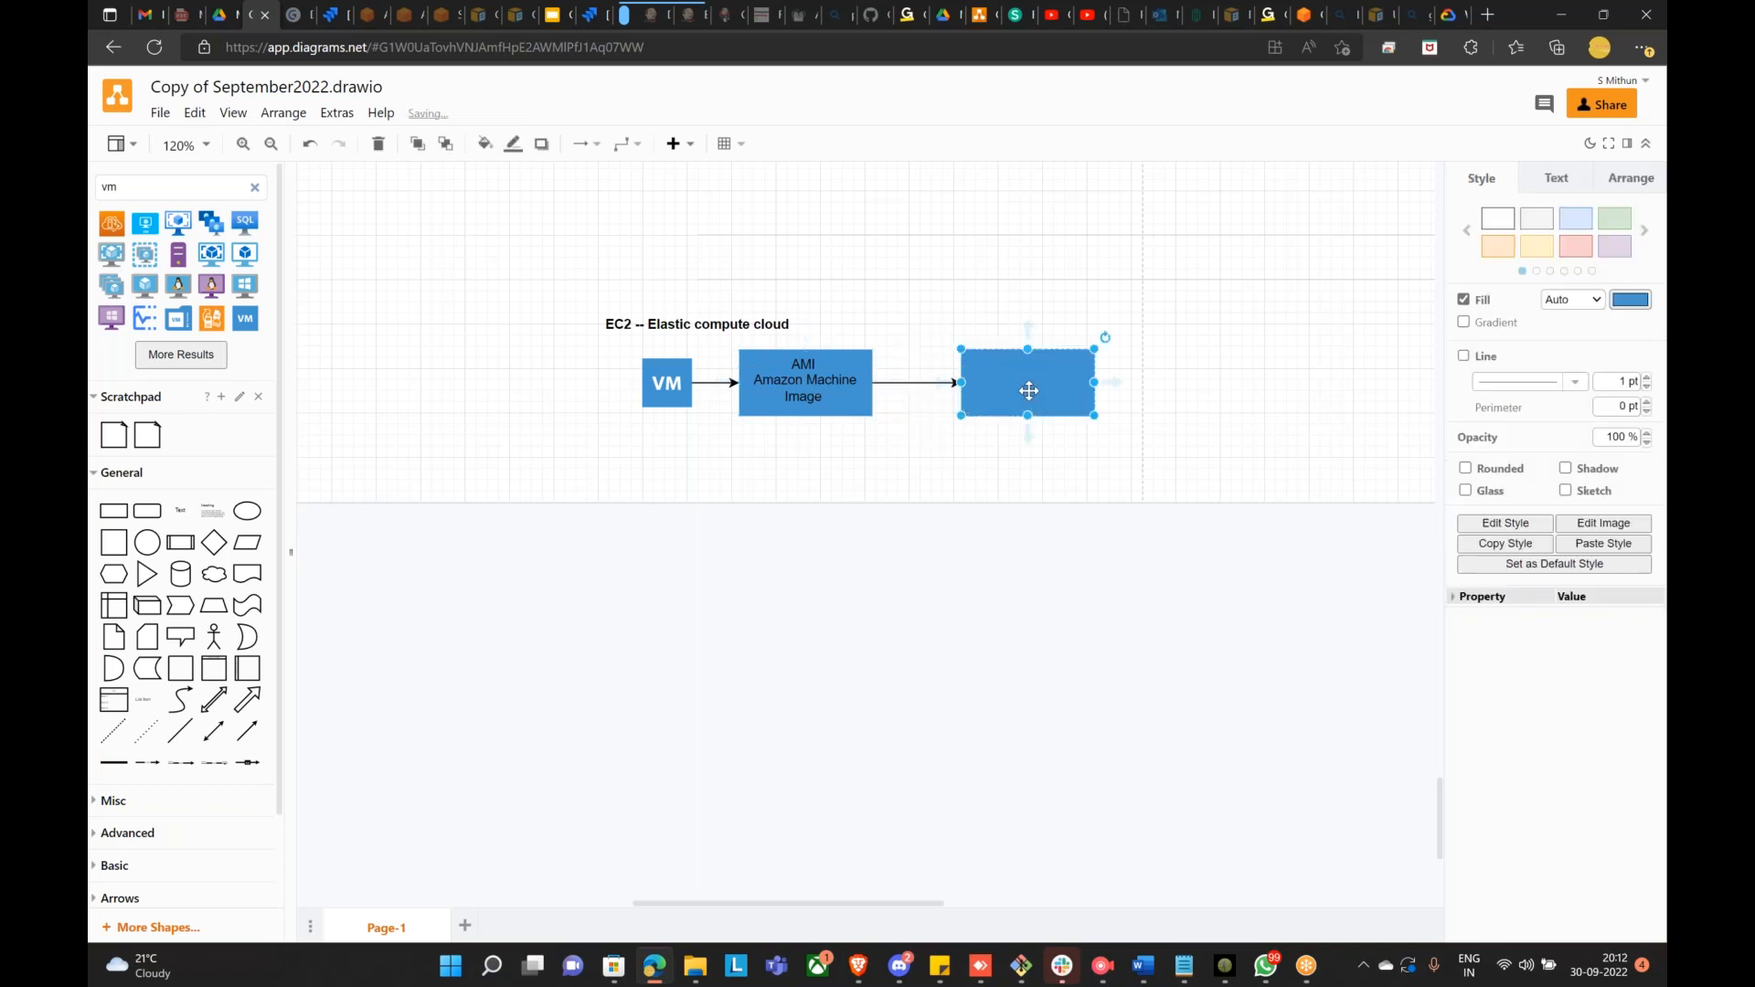
{"action": "type", "text": "ins"}
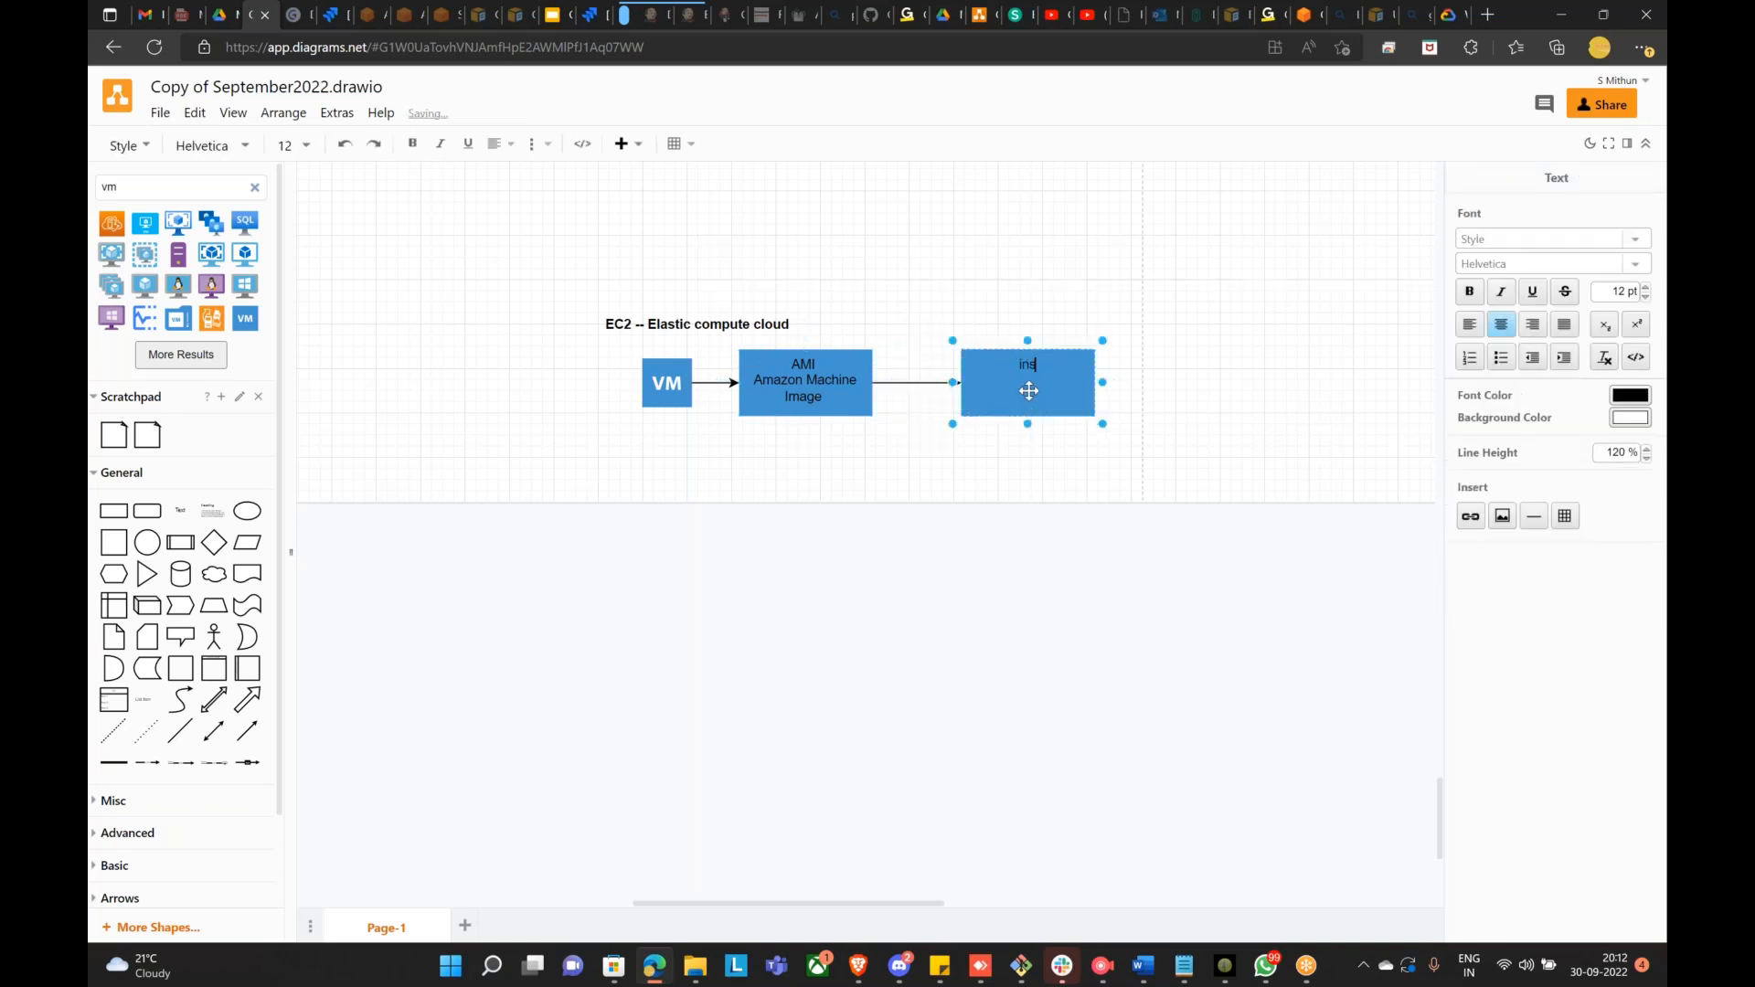
{"action": "type", "text": "tance type"}
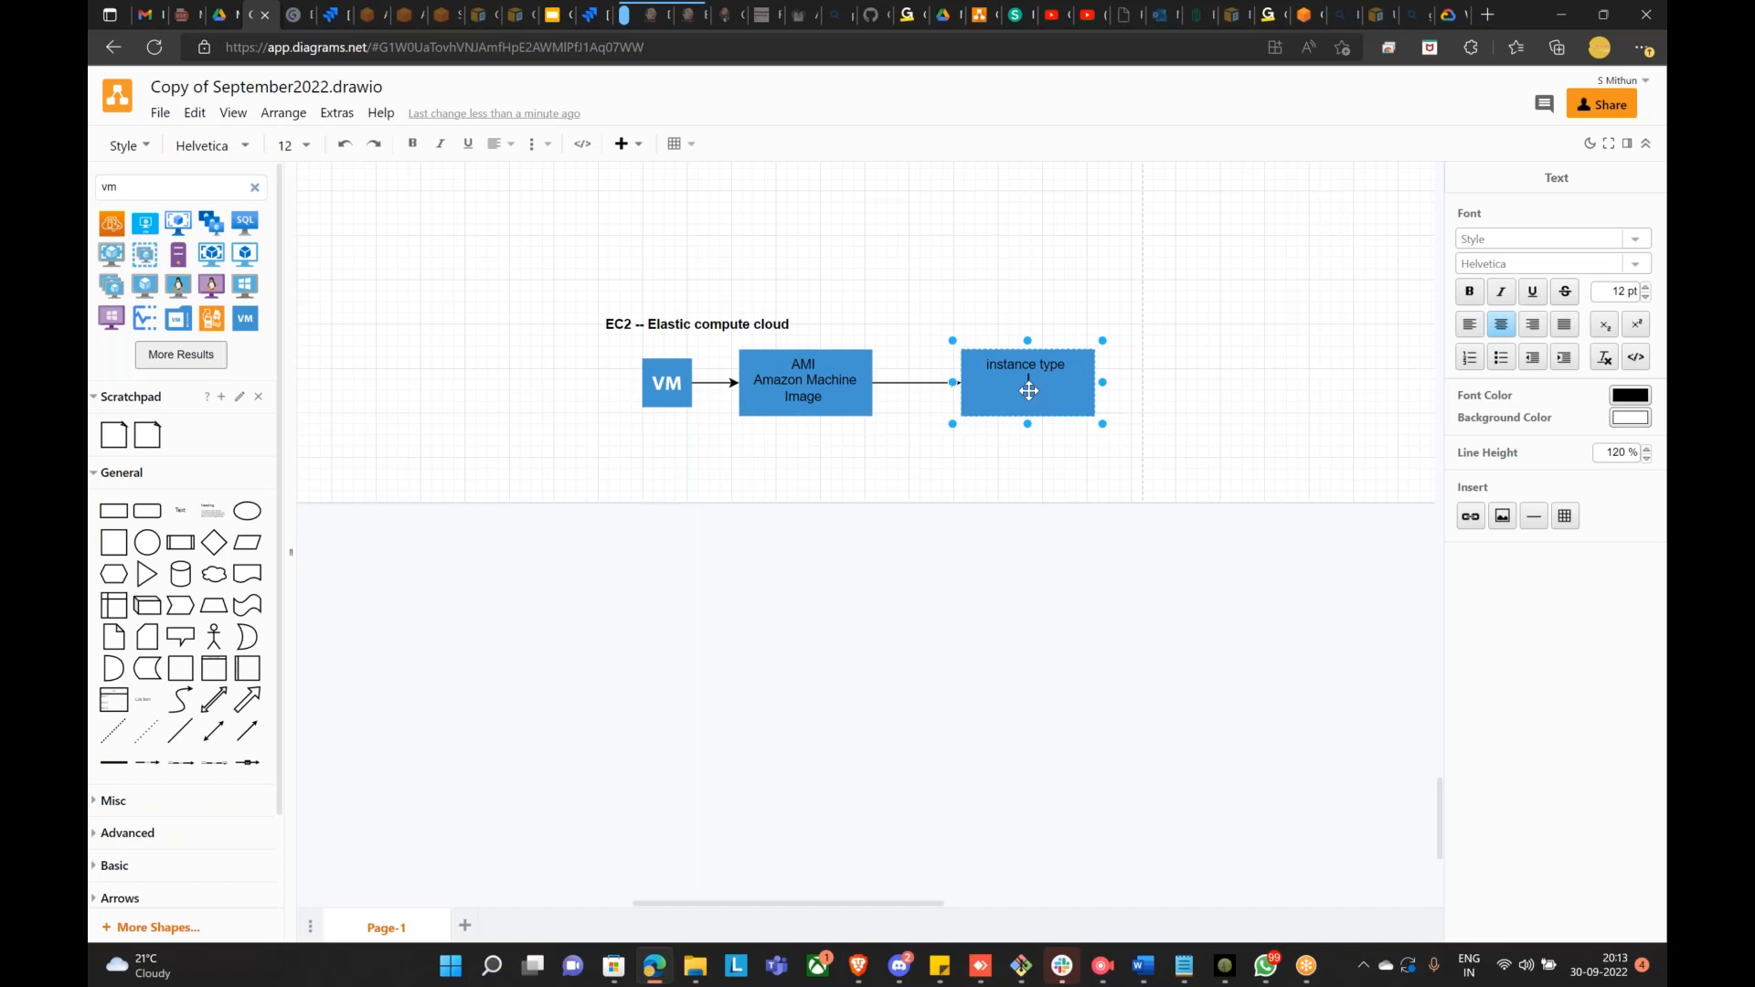
{"action": "type", "text": "cpu"}
{"action": "key", "text": "Return"}
{"action": "type", "text": "ram"}
{"action": "left_click", "coordinate": [1203, 518]}
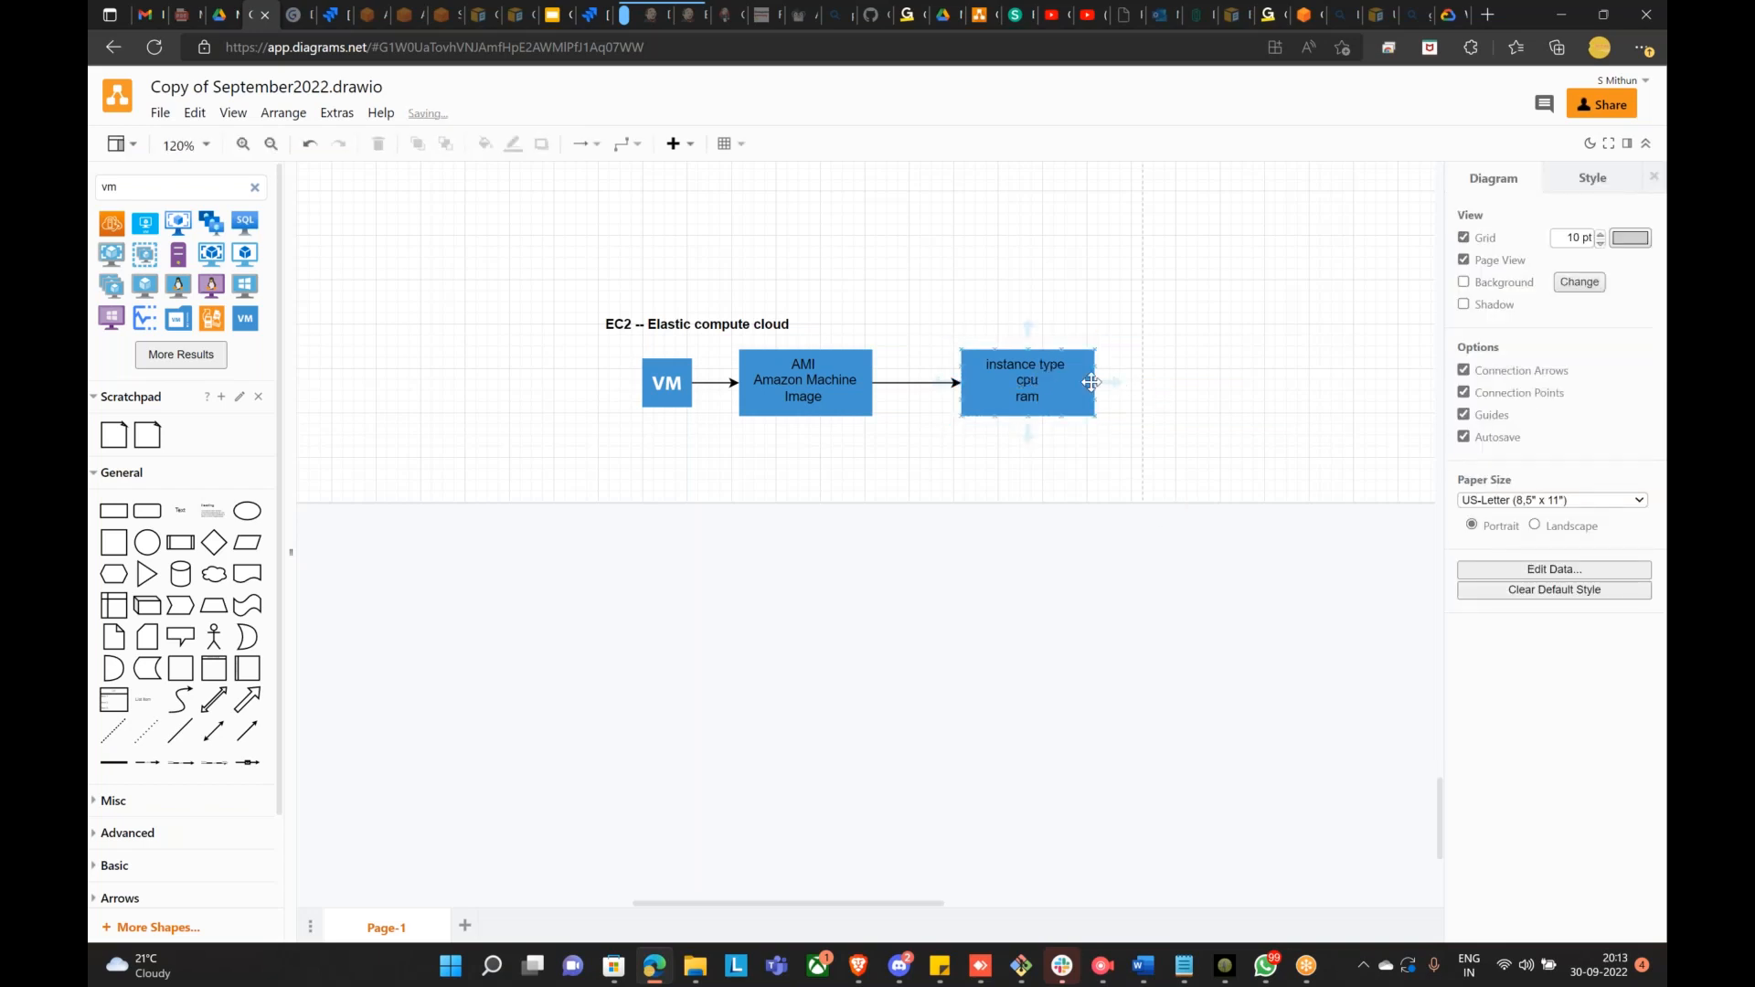
Step: Add a connected rectangle to the right of the instance type box, labelled "NIC" with "netw" on the second line
{"action": "mouse_move", "coordinate": [1114, 384]}
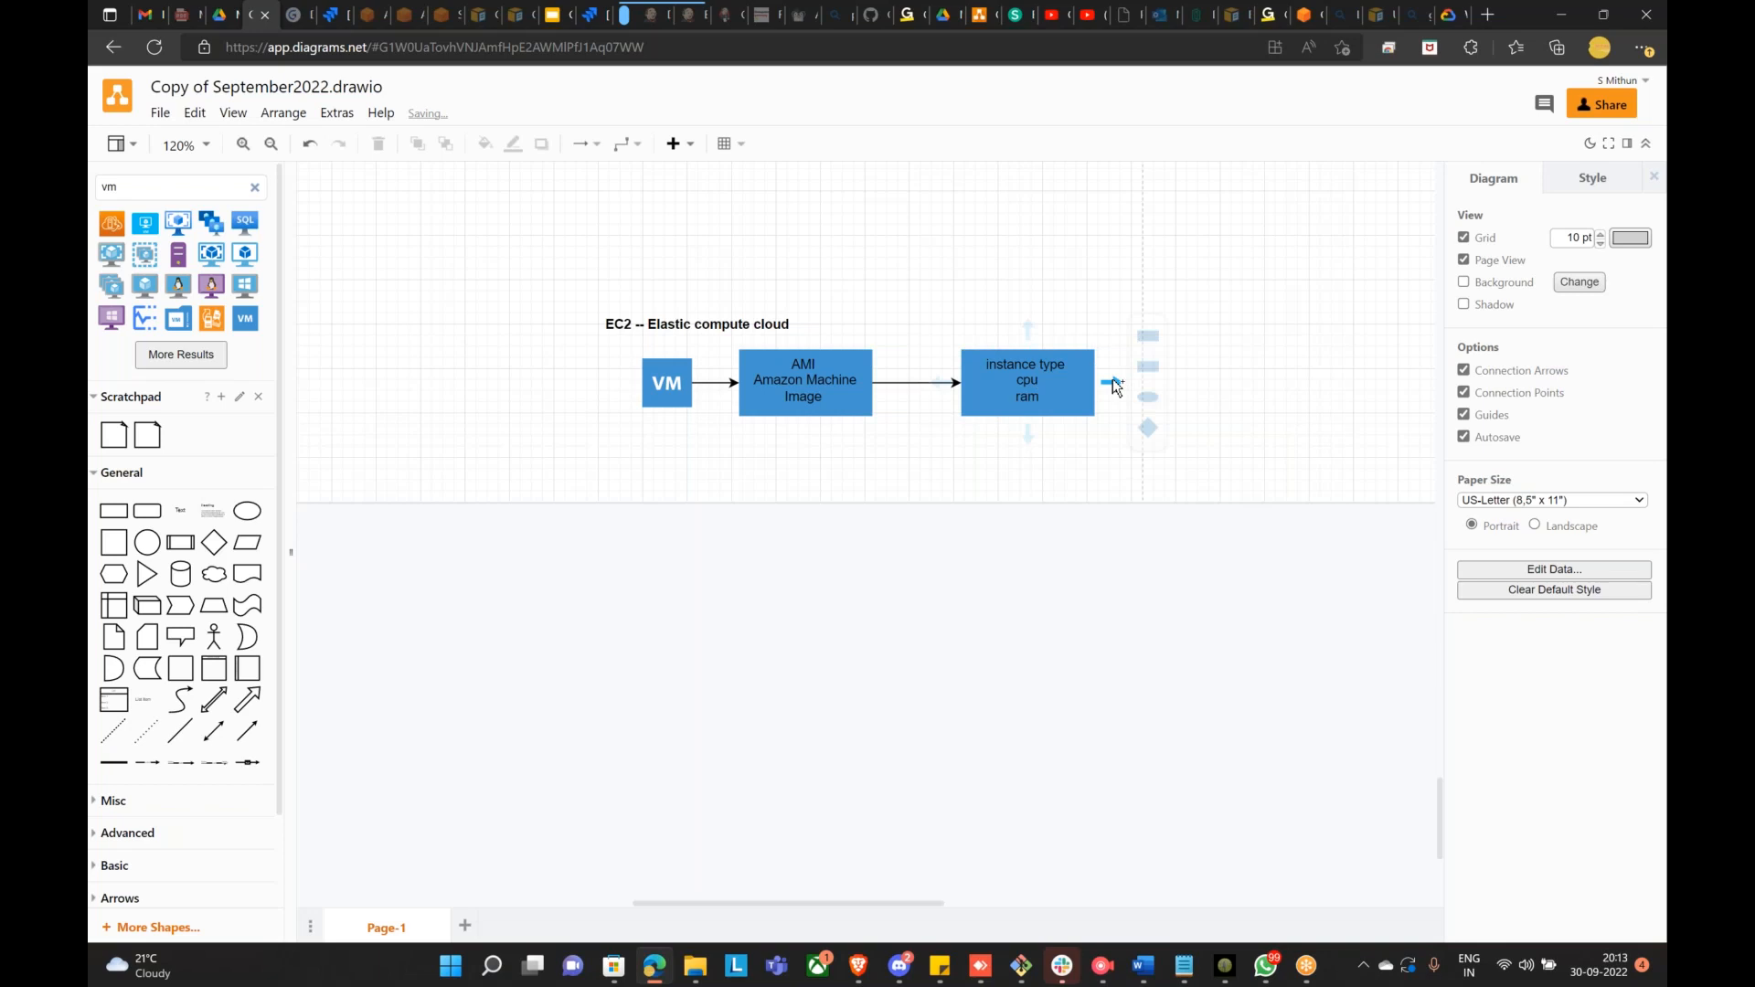
{"action": "left_click", "coordinate": [1149, 335]}
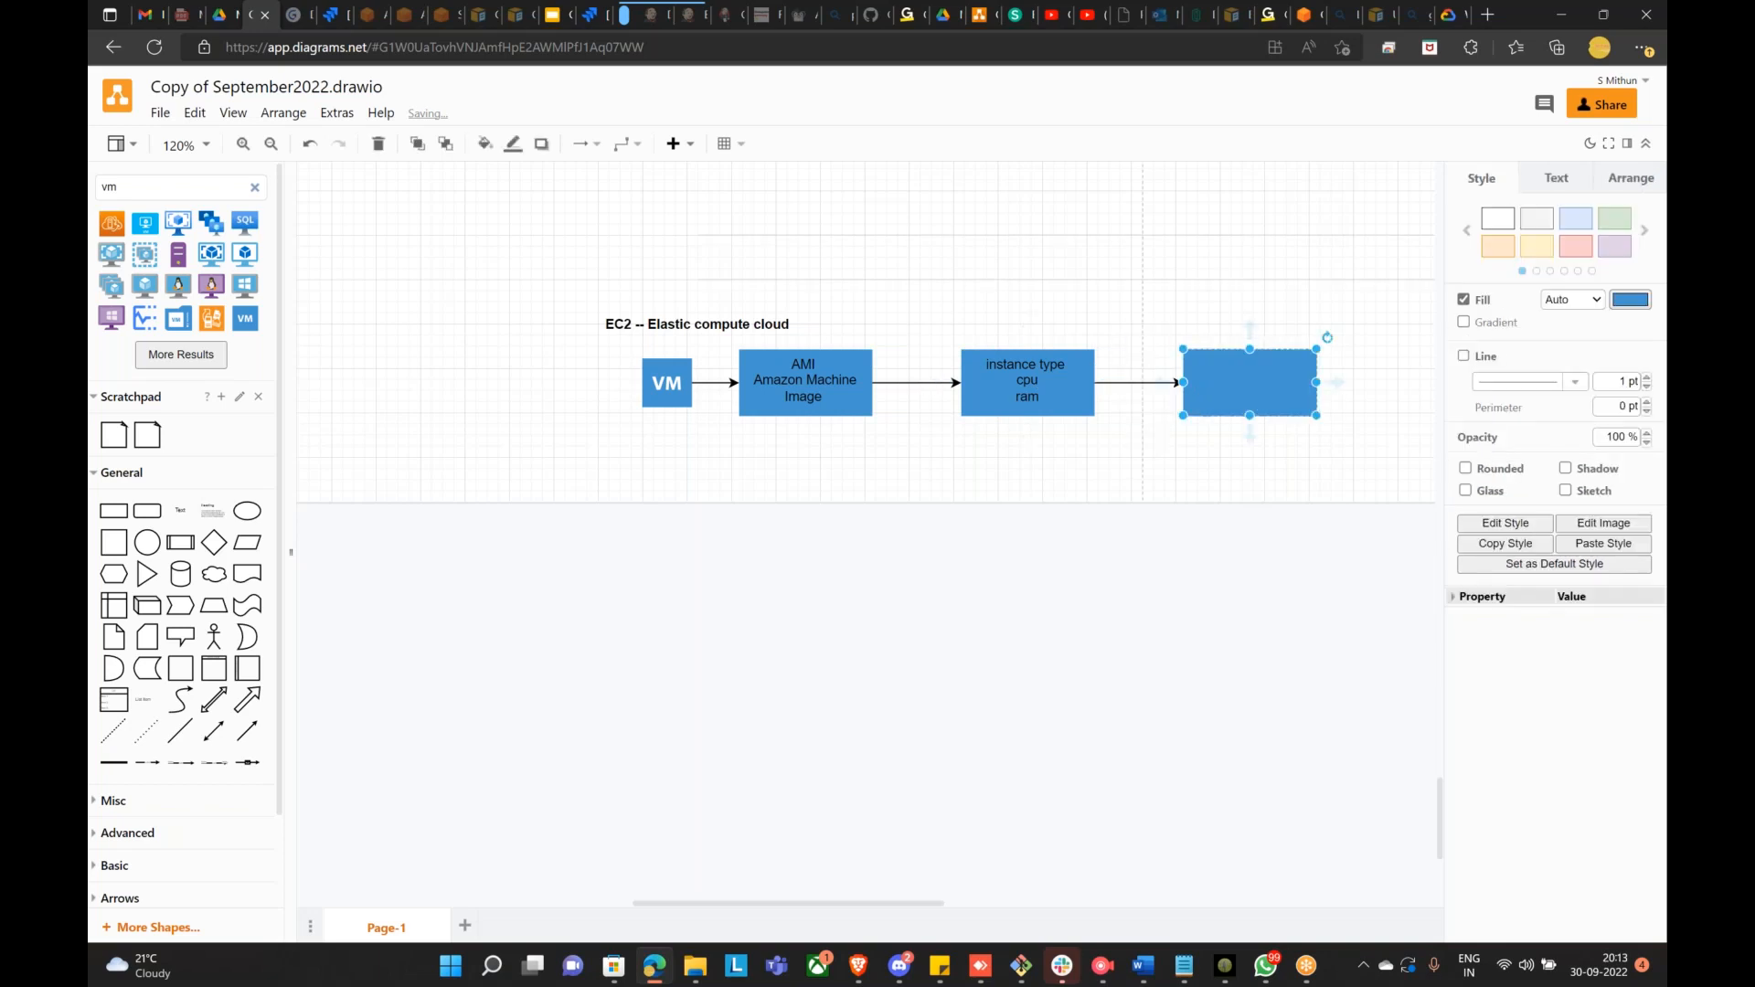
{"action": "type", "text": "NIC"}
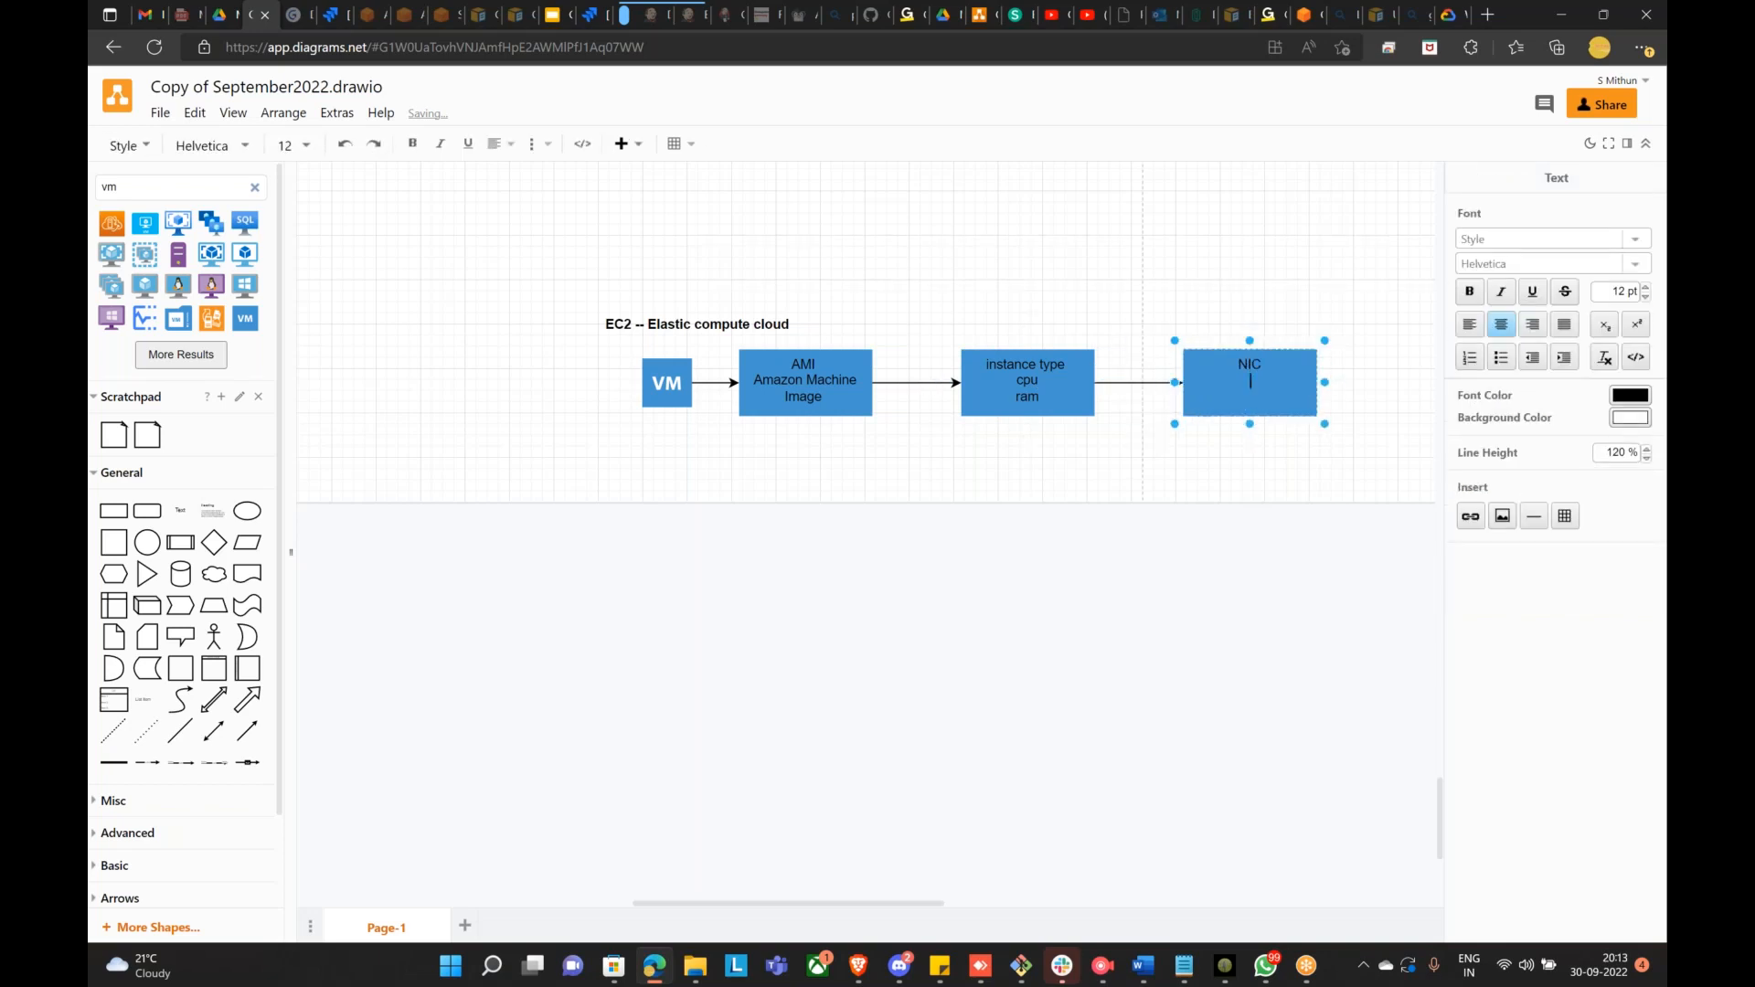
{"action": "key", "text": "Return"}
{"action": "type", "text": "netw"}
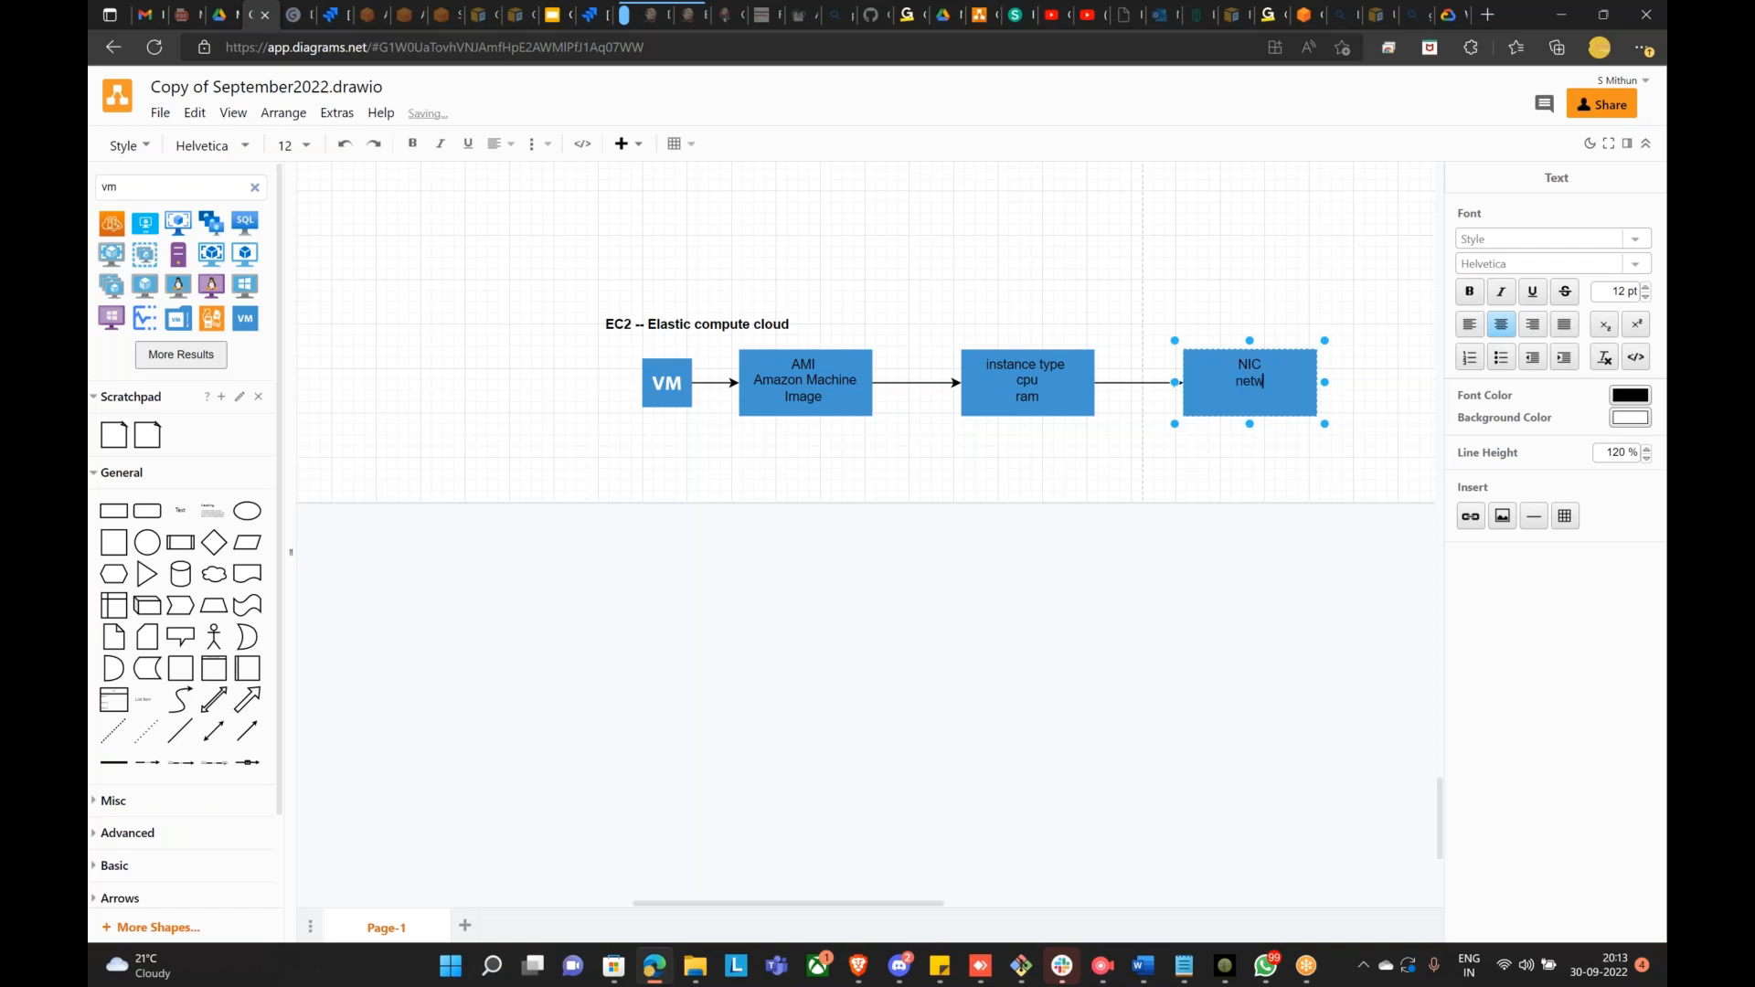
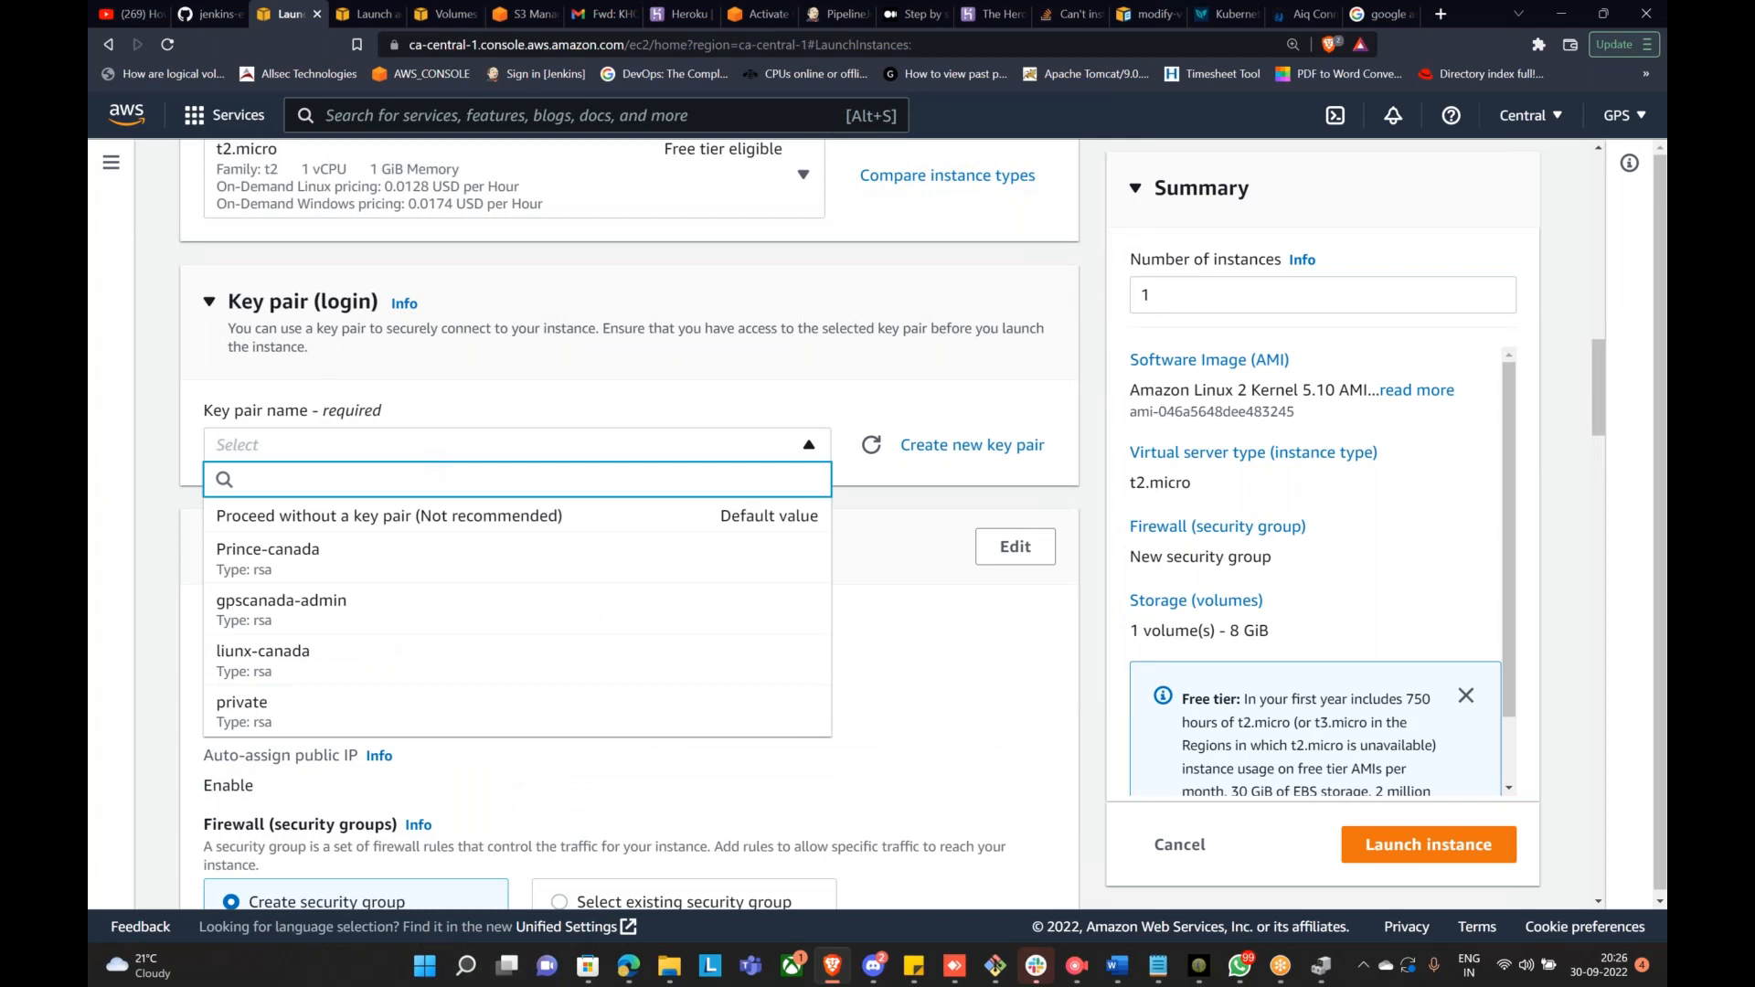
Step: Choose gpscanada-admin as the login key pair for the new instance
{"action": "scroll", "coordinate": [343, 631], "scroll_direction": "down", "scroll_amount": 1}
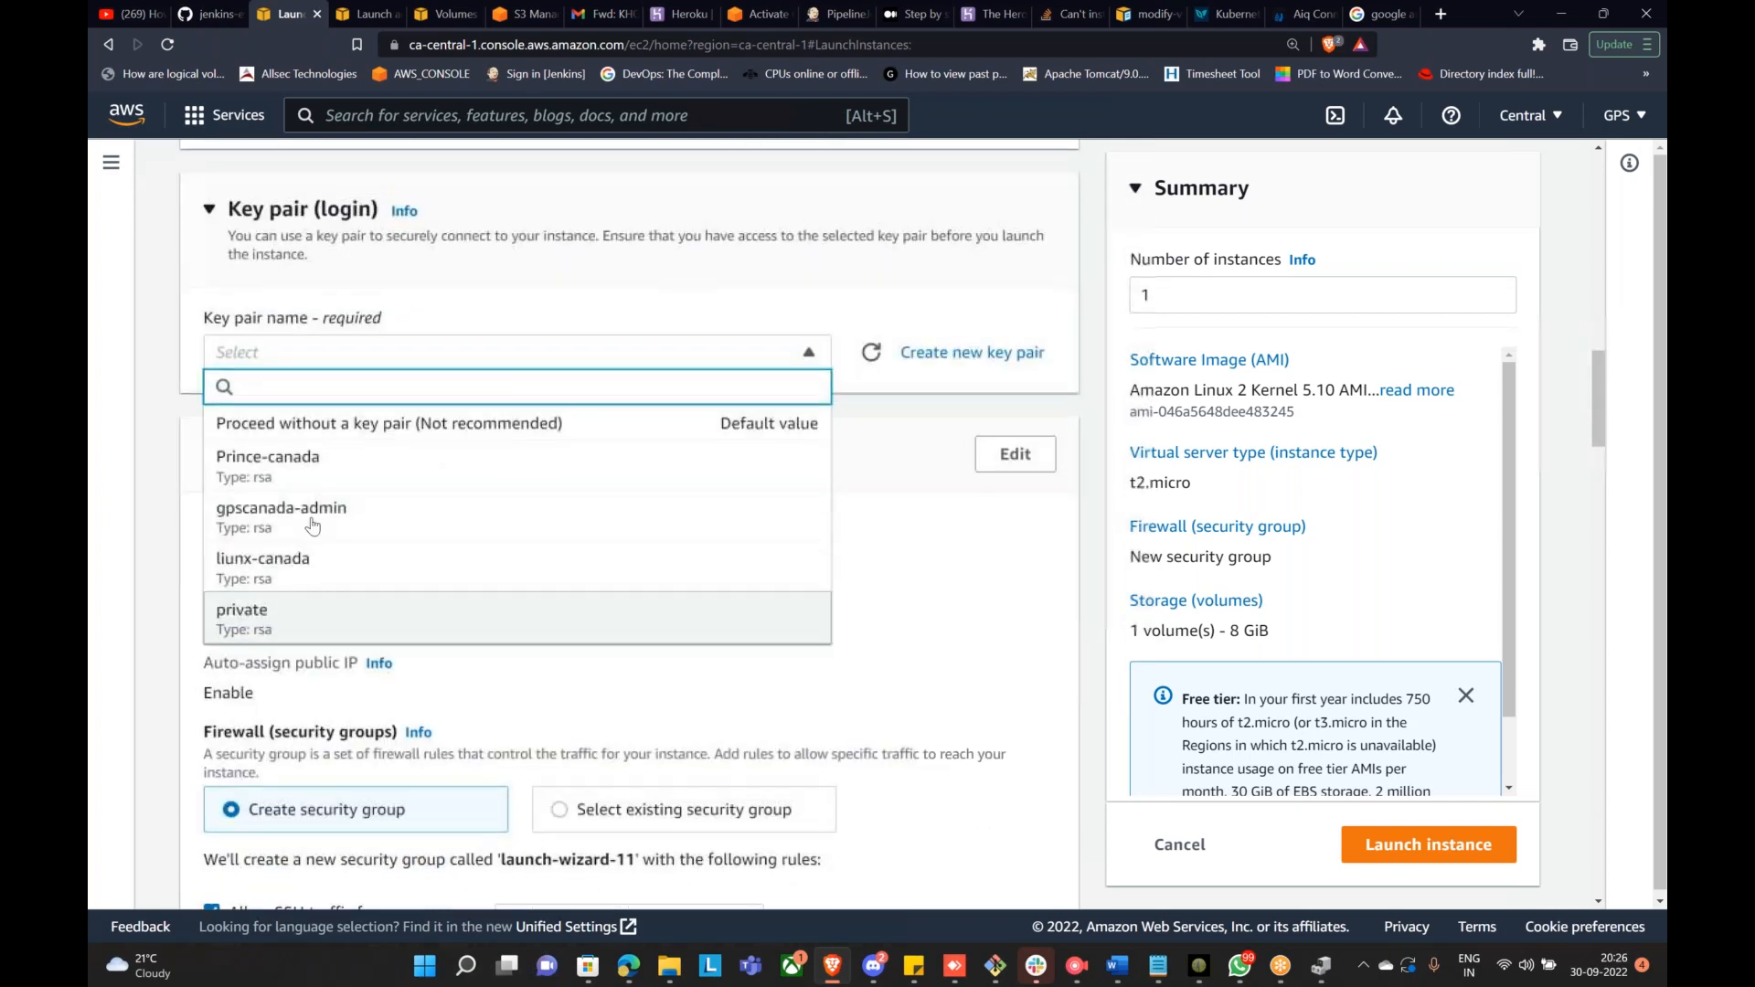
{"action": "left_click", "coordinate": [320, 516]}
Step: Make the network settings editable and look through the available VPCs, keeping the default VPC and the section expanded
{"action": "scroll", "coordinate": [398, 539], "scroll_direction": "down", "scroll_amount": 1}
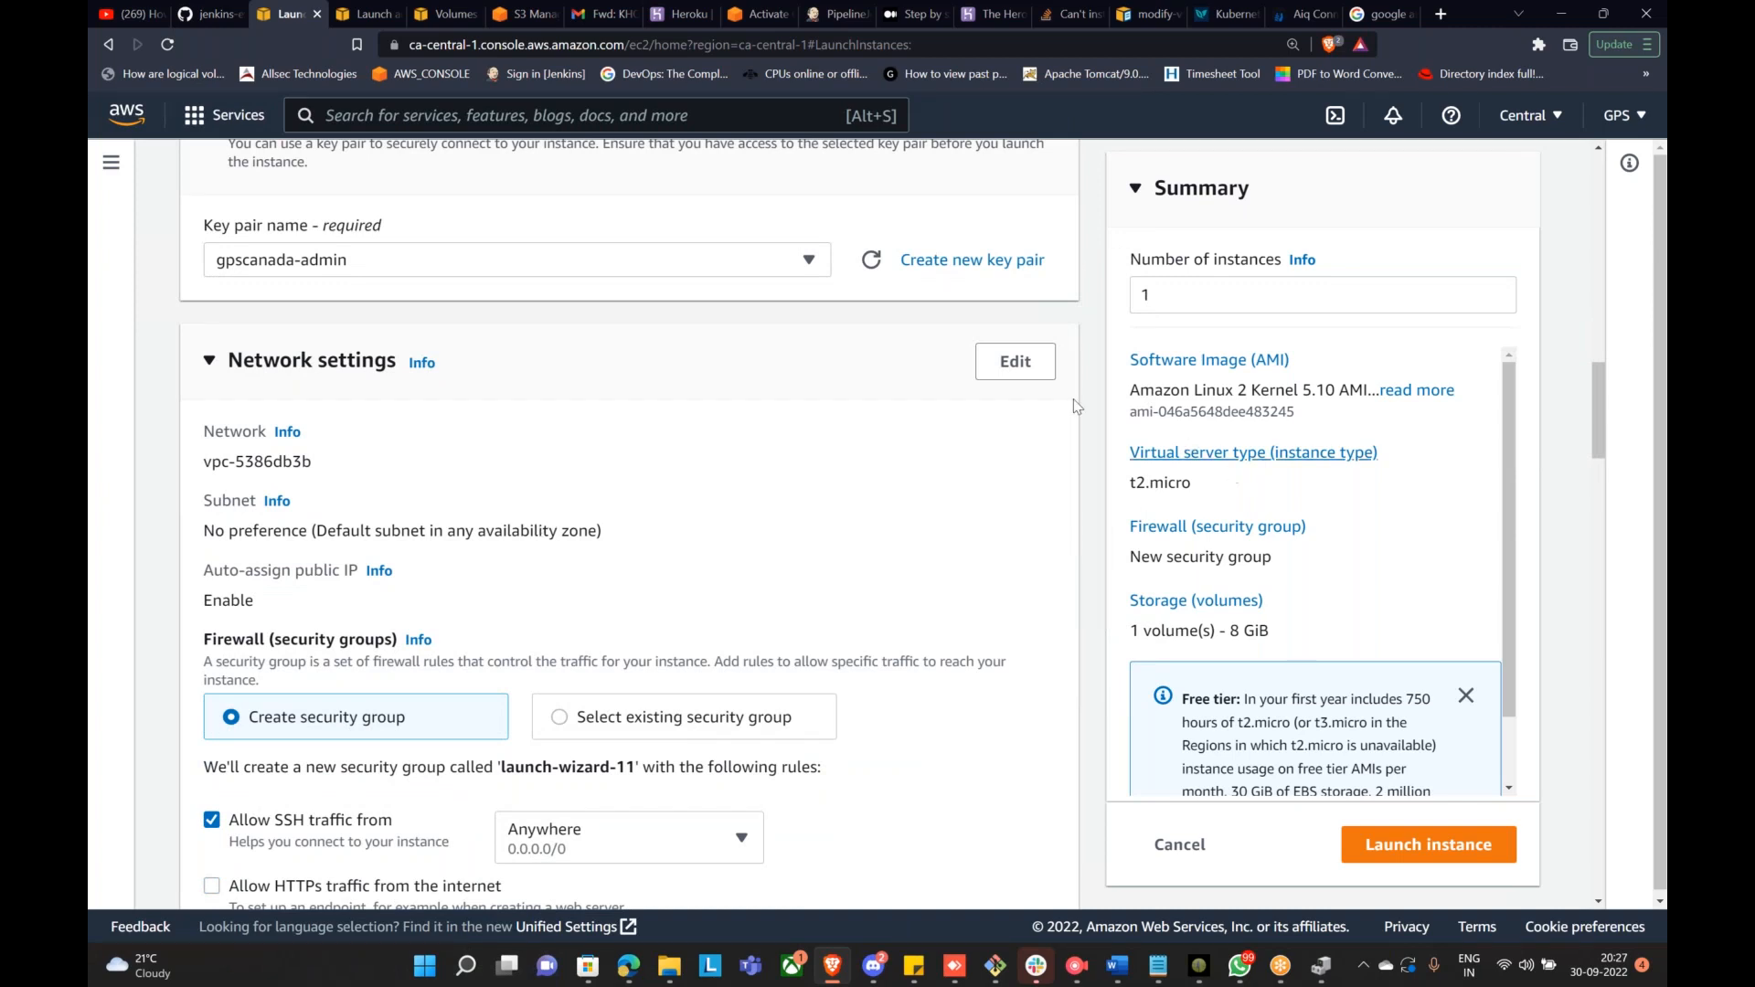
{"action": "left_click", "coordinate": [1015, 381]}
{"action": "left_click", "coordinate": [543, 469]}
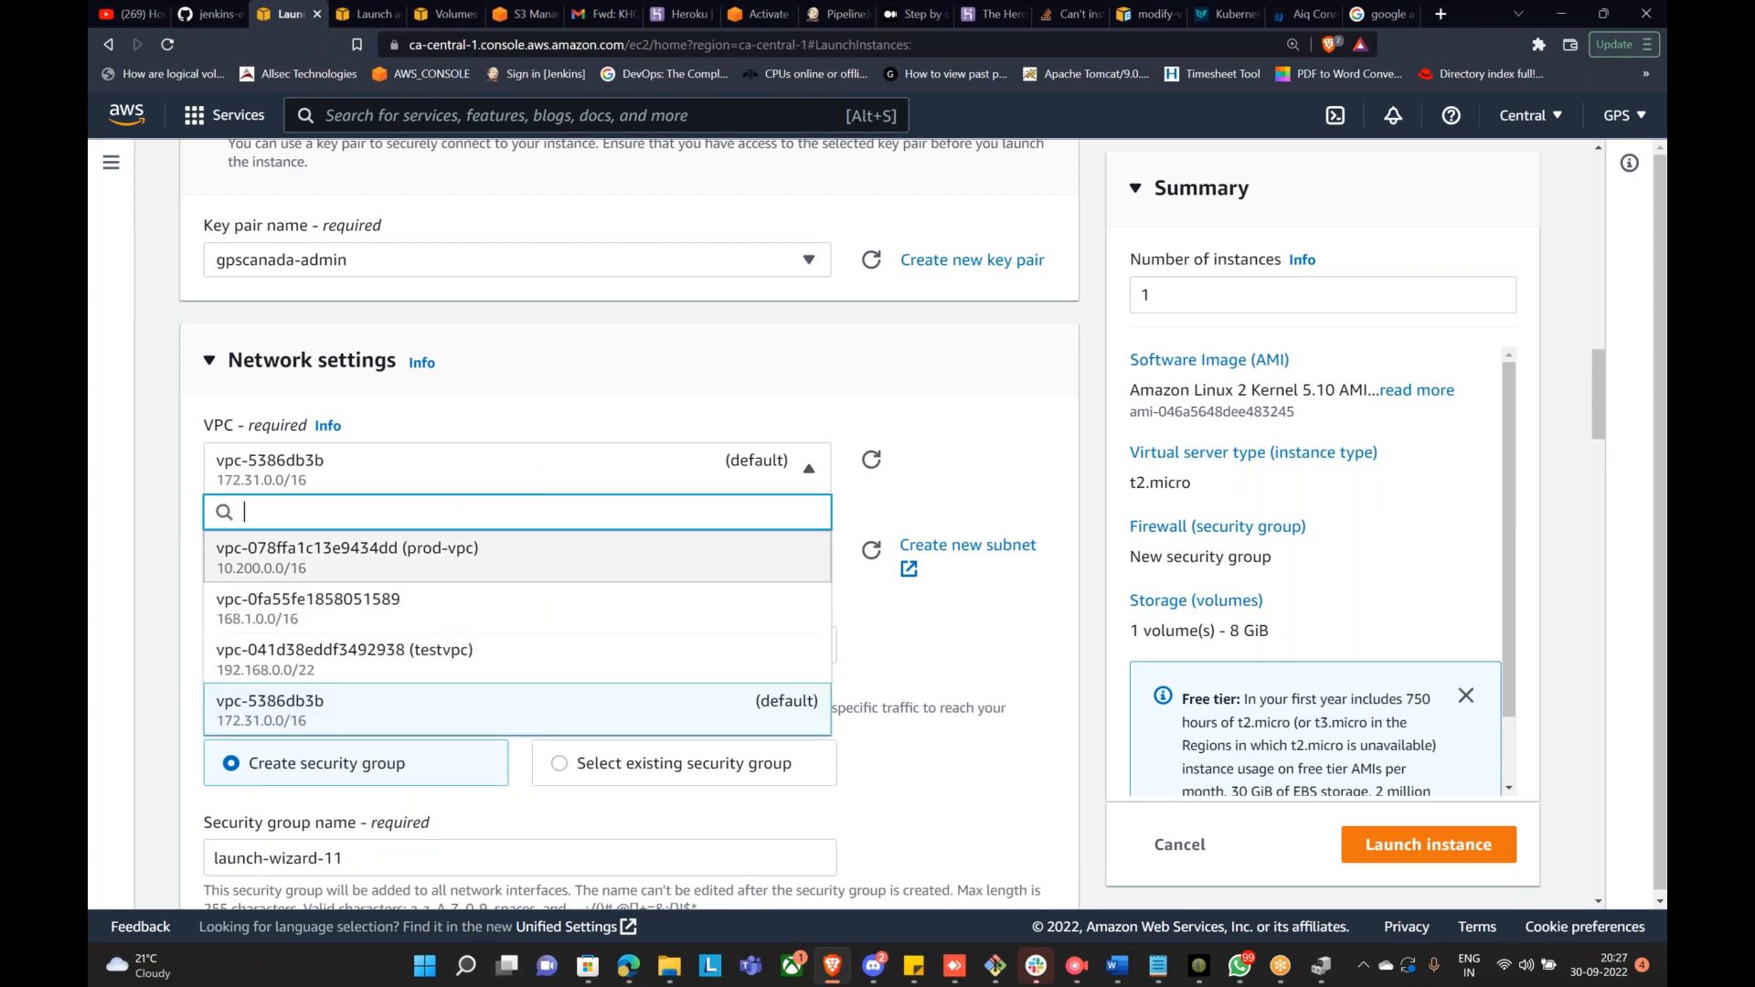
{"action": "left_click", "coordinate": [631, 376]}
{"action": "left_click", "coordinate": [580, 386]}
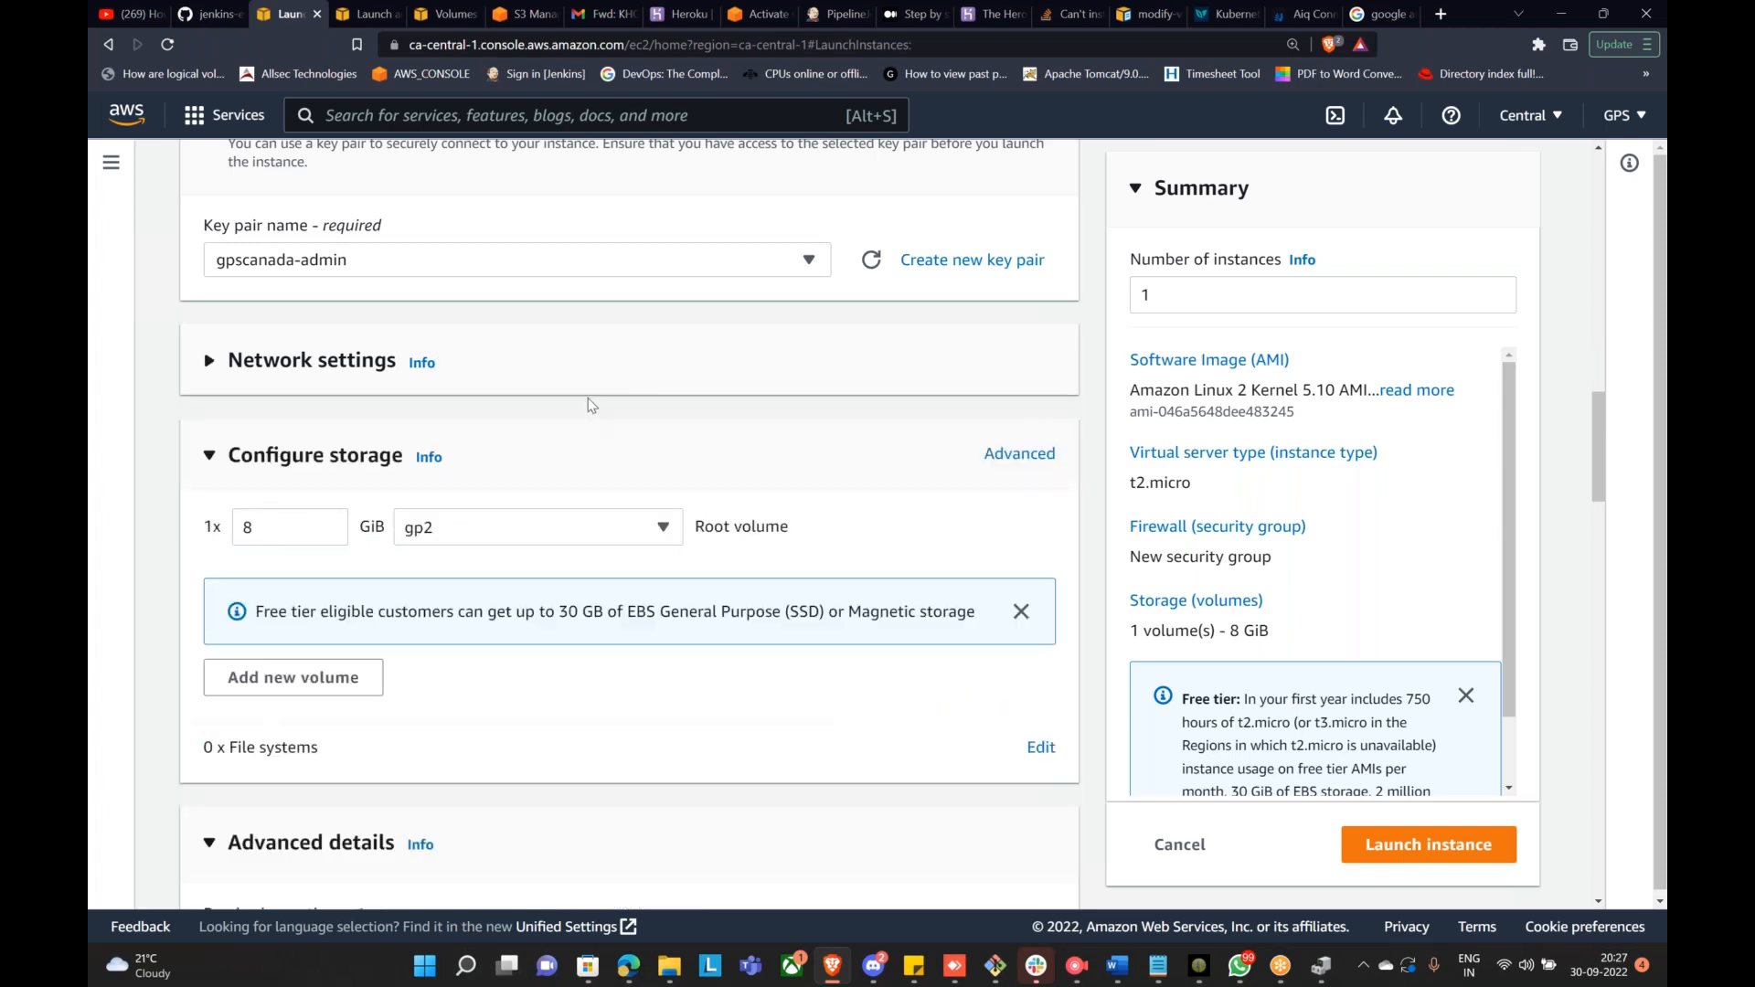
{"action": "left_click", "coordinate": [211, 362]}
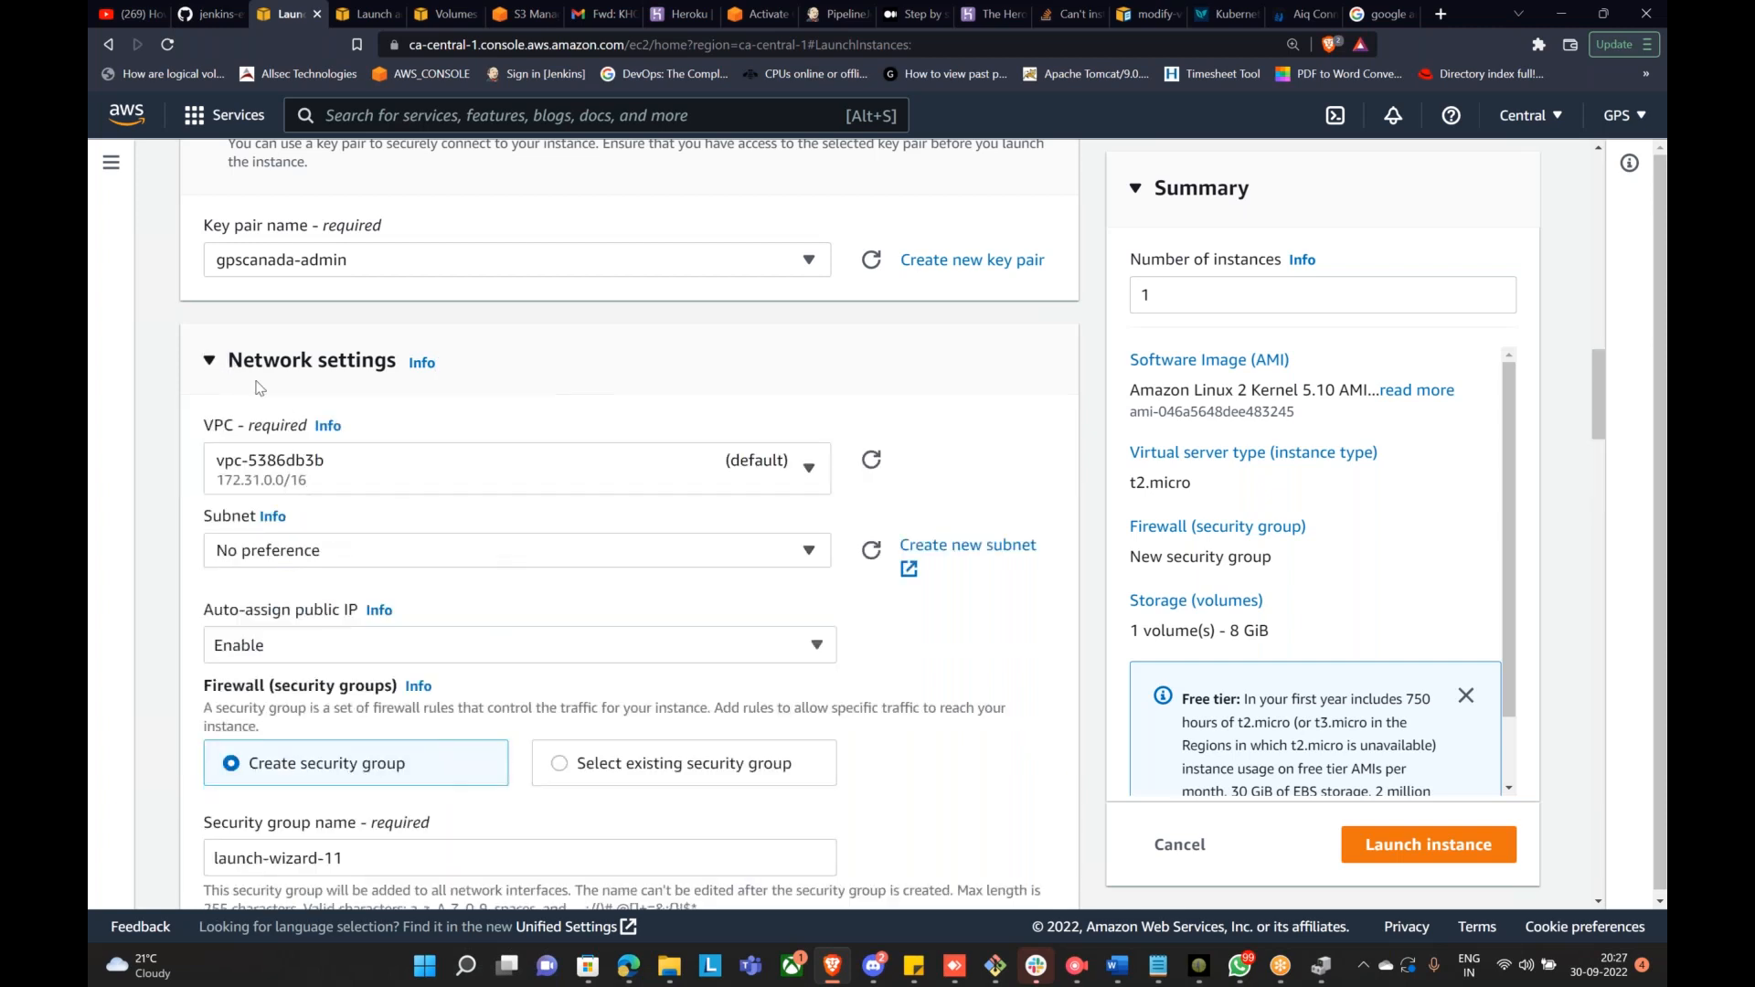
Step: Use an existing security group for the instance's firewall and choose launch-wizard-9 from the common security groups
{"action": "left_click", "coordinate": [933, 387]}
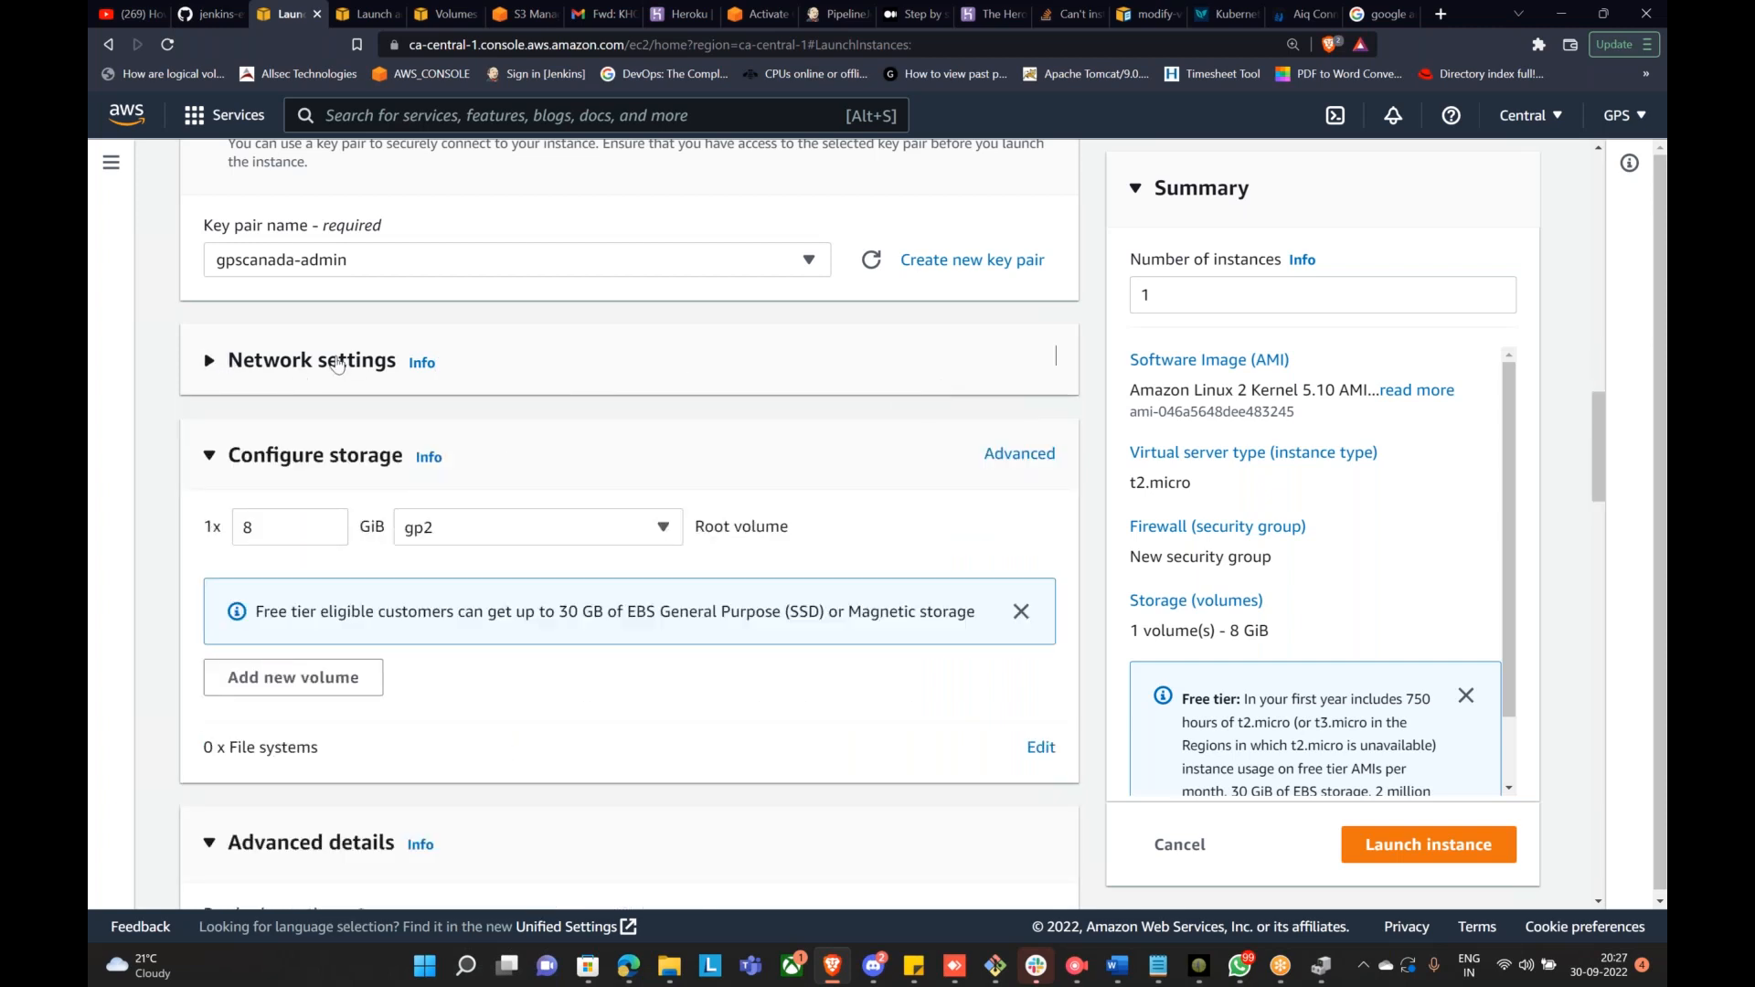
{"action": "left_click", "coordinate": [337, 363]}
{"action": "scroll", "coordinate": [771, 622], "scroll_direction": "down", "scroll_amount": 1}
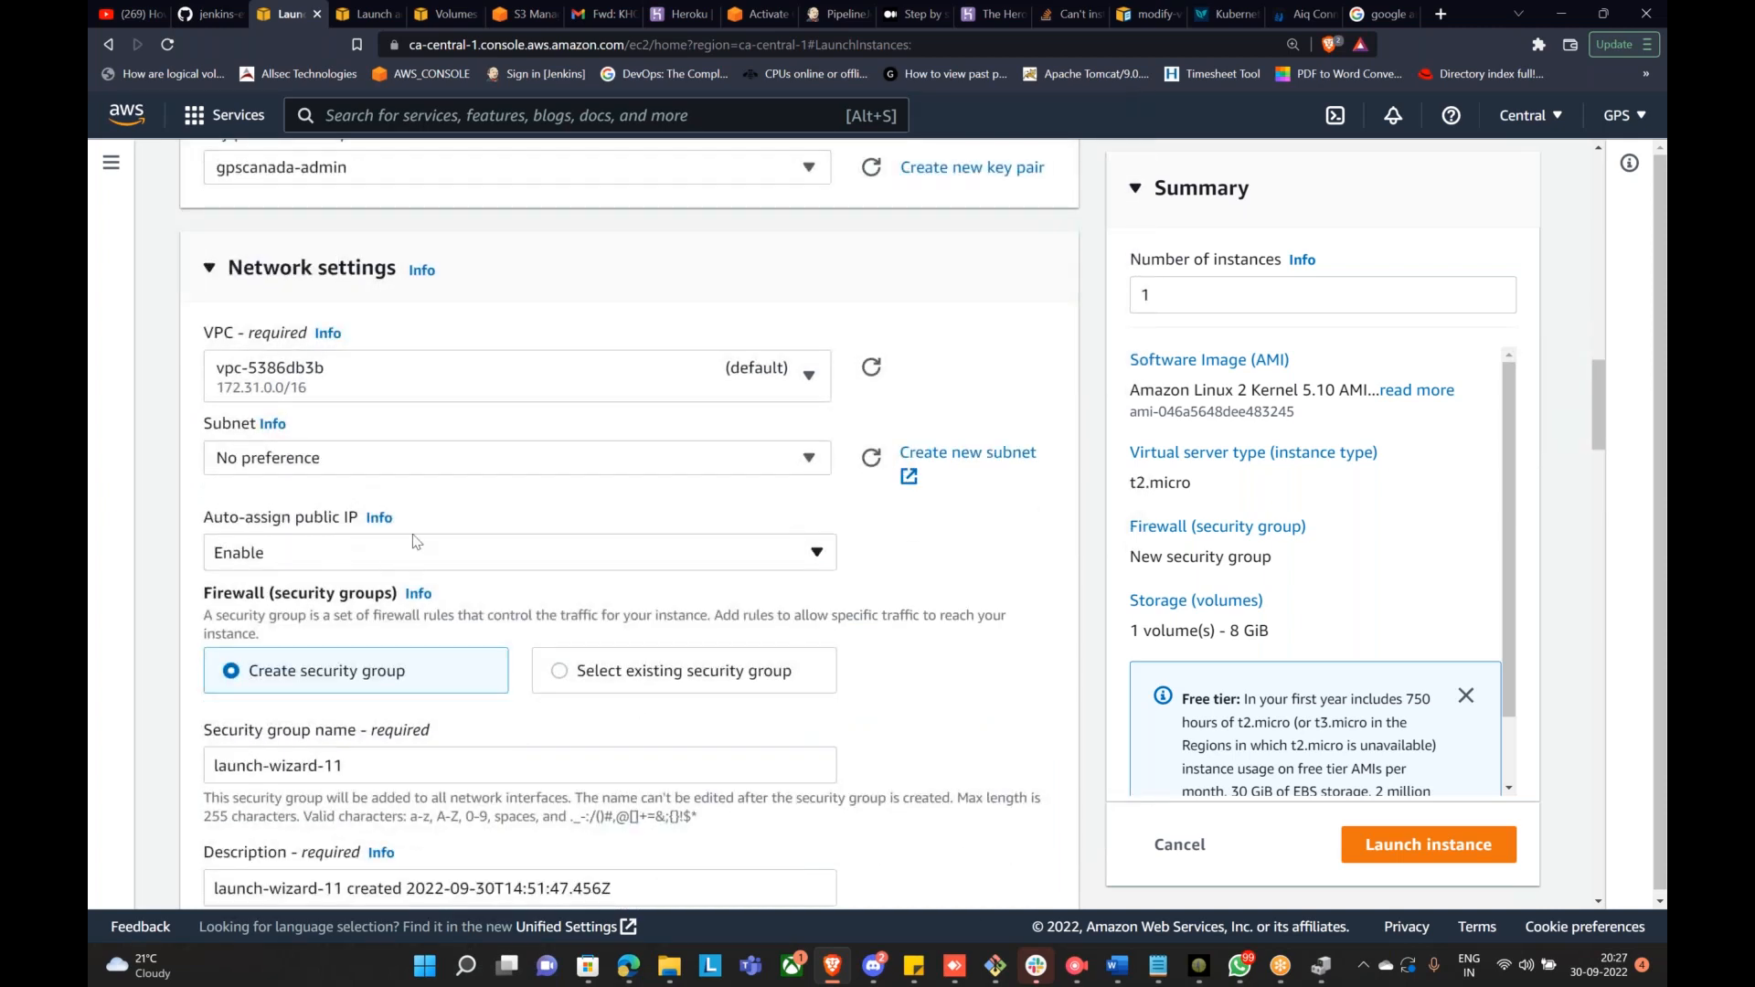
{"action": "scroll", "coordinate": [562, 405], "scroll_direction": "down", "scroll_amount": 3}
{"action": "left_click", "coordinate": [561, 395]}
{"action": "left_click", "coordinate": [484, 493]}
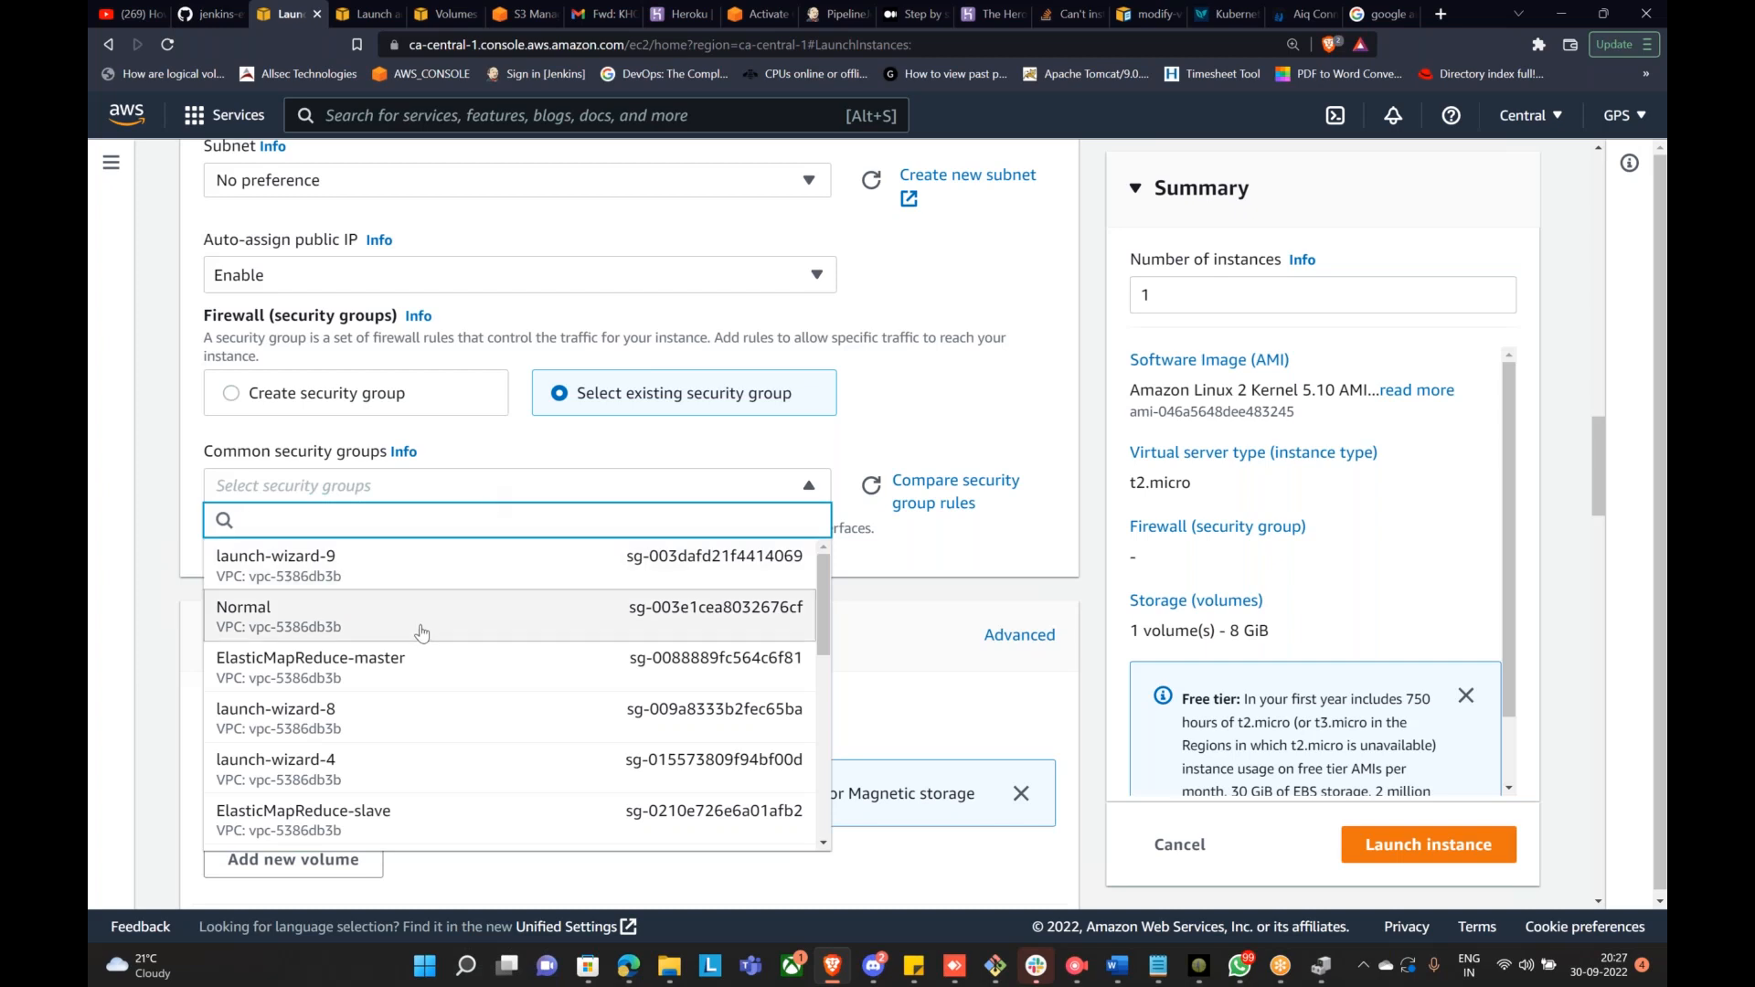
{"action": "scroll", "coordinate": [430, 640], "scroll_direction": "down", "scroll_amount": 5}
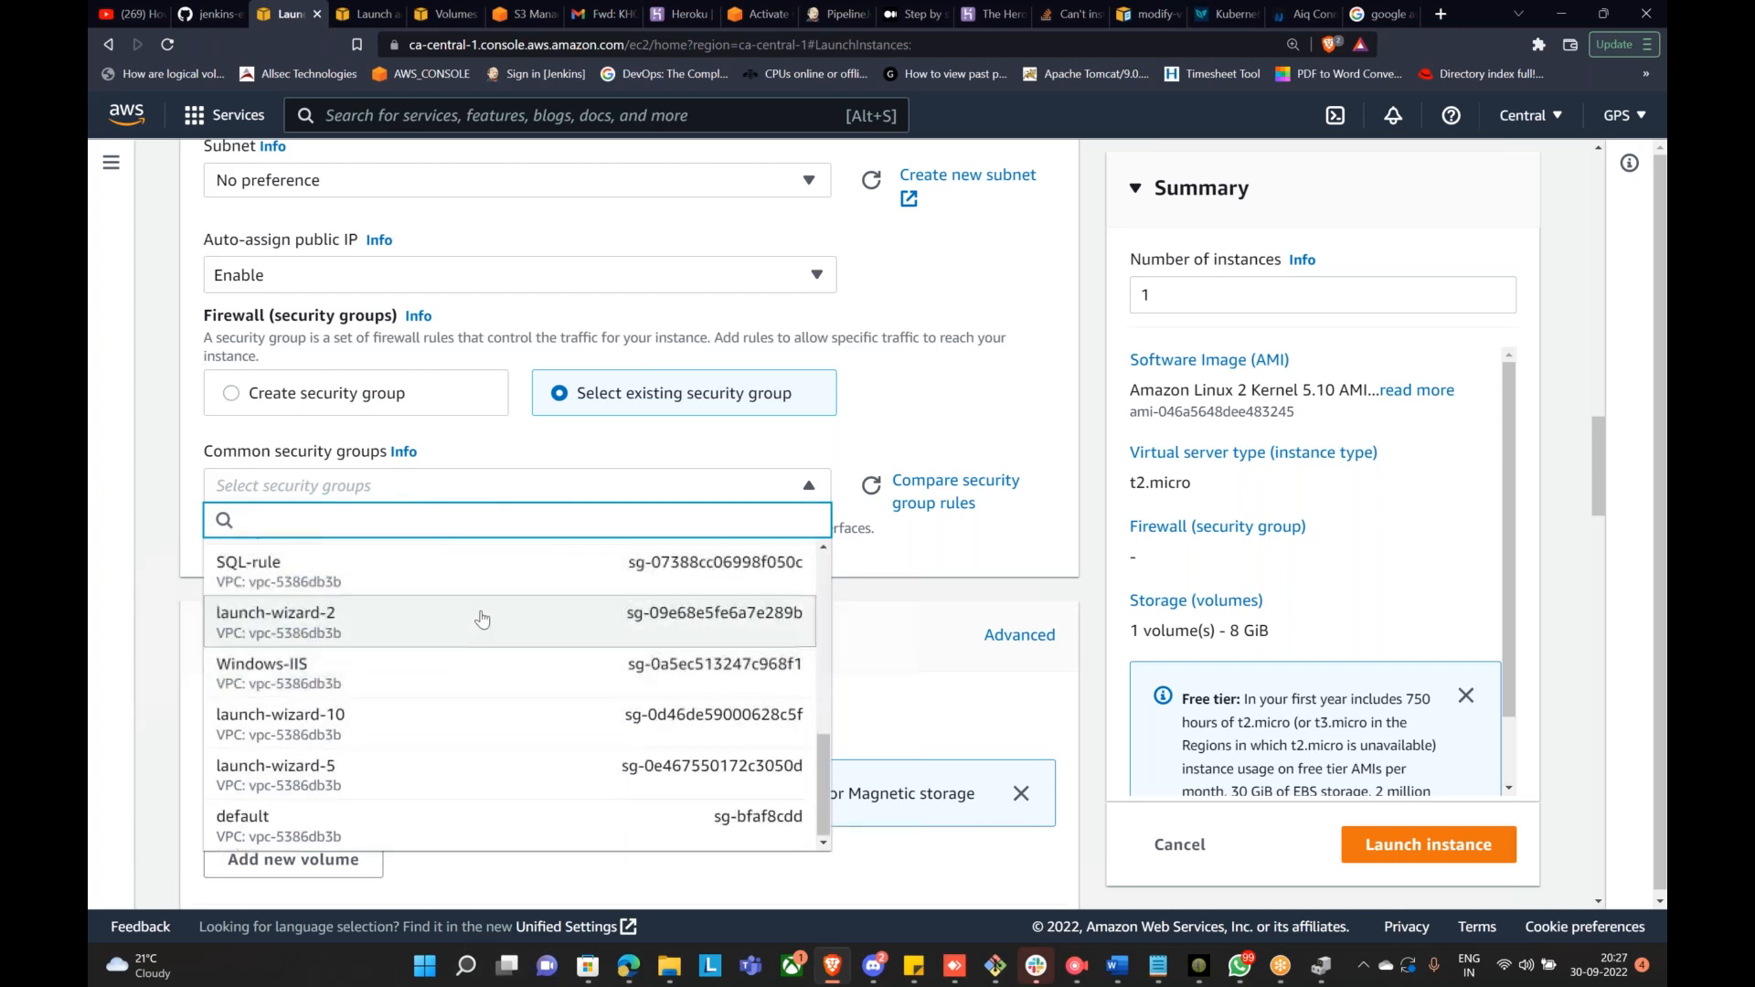
{"action": "scroll", "coordinate": [448, 690], "scroll_direction": "down", "scroll_amount": 3}
{"action": "scroll", "coordinate": [342, 513], "scroll_direction": "up", "scroll_amount": 8}
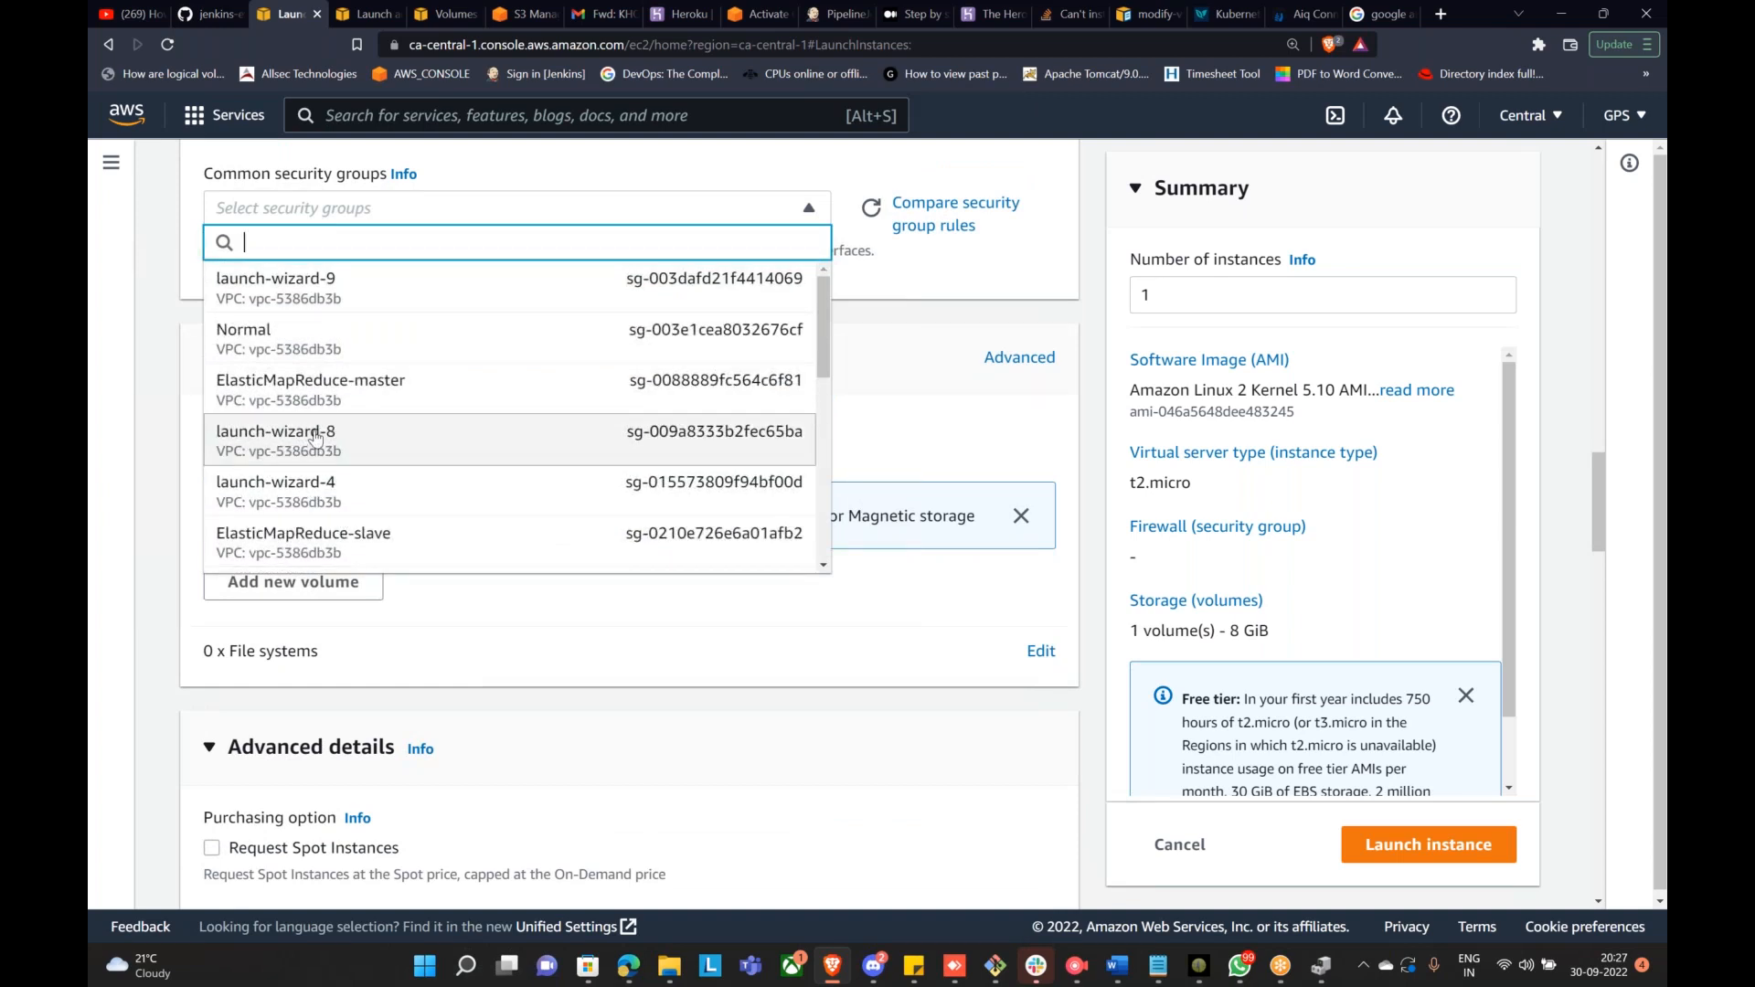
{"action": "scroll", "coordinate": [339, 448], "scroll_direction": "down", "scroll_amount": 5}
{"action": "scroll", "coordinate": [336, 445], "scroll_direction": "down", "scroll_amount": 1}
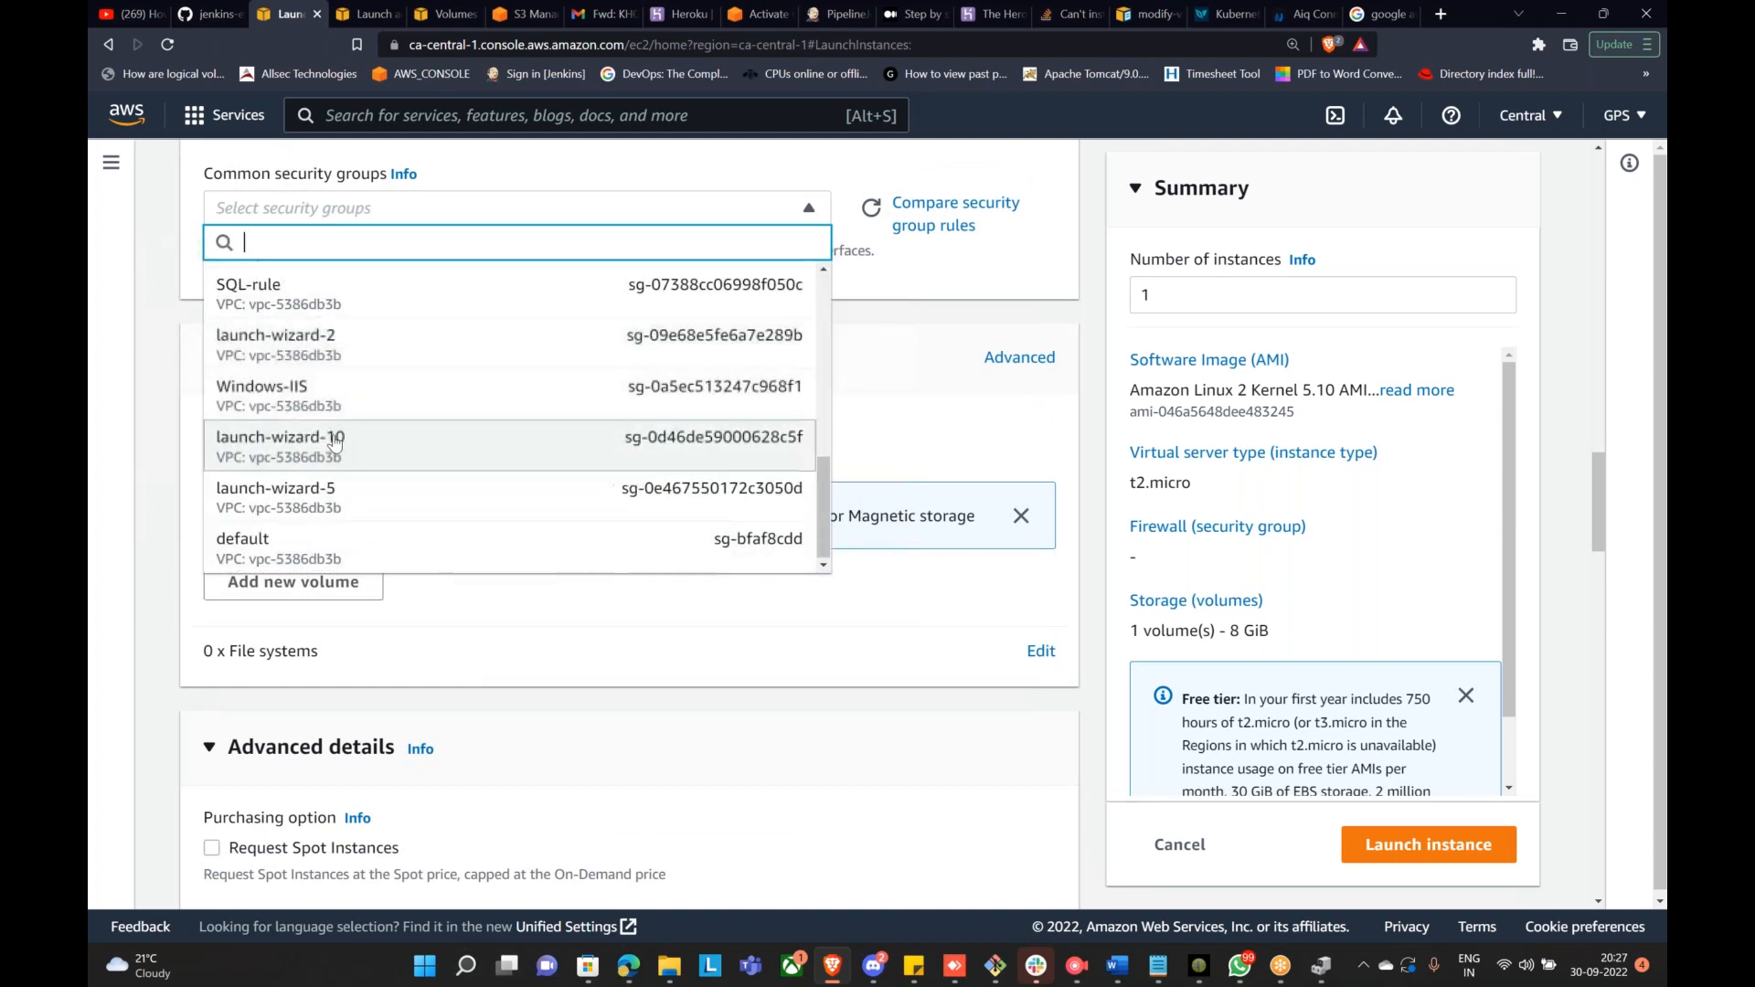
{"action": "scroll", "coordinate": [334, 457], "scroll_direction": "up", "scroll_amount": 8}
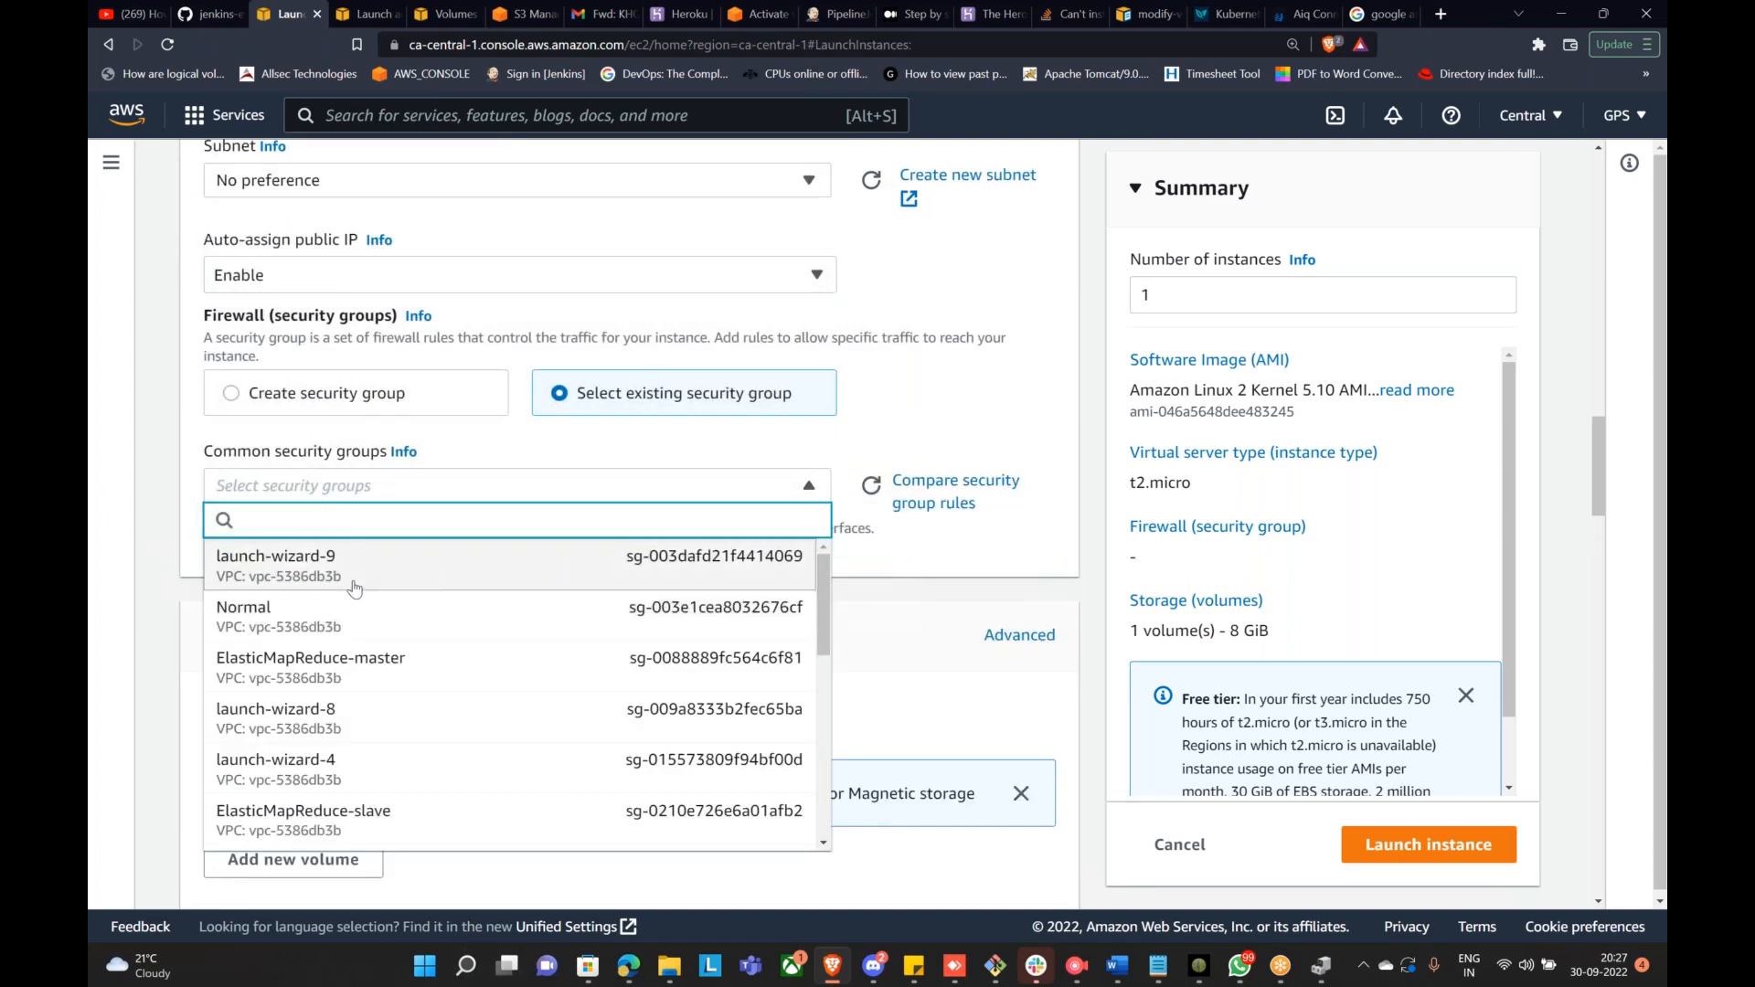
{"action": "left_click", "coordinate": [363, 563]}
Step: Add three extra EBS volumes to the storage configuration and remove all three again
{"action": "scroll", "coordinate": [394, 532], "scroll_direction": "down", "scroll_amount": 1}
{"action": "scroll", "coordinate": [393, 532], "scroll_direction": "down", "scroll_amount": 5}
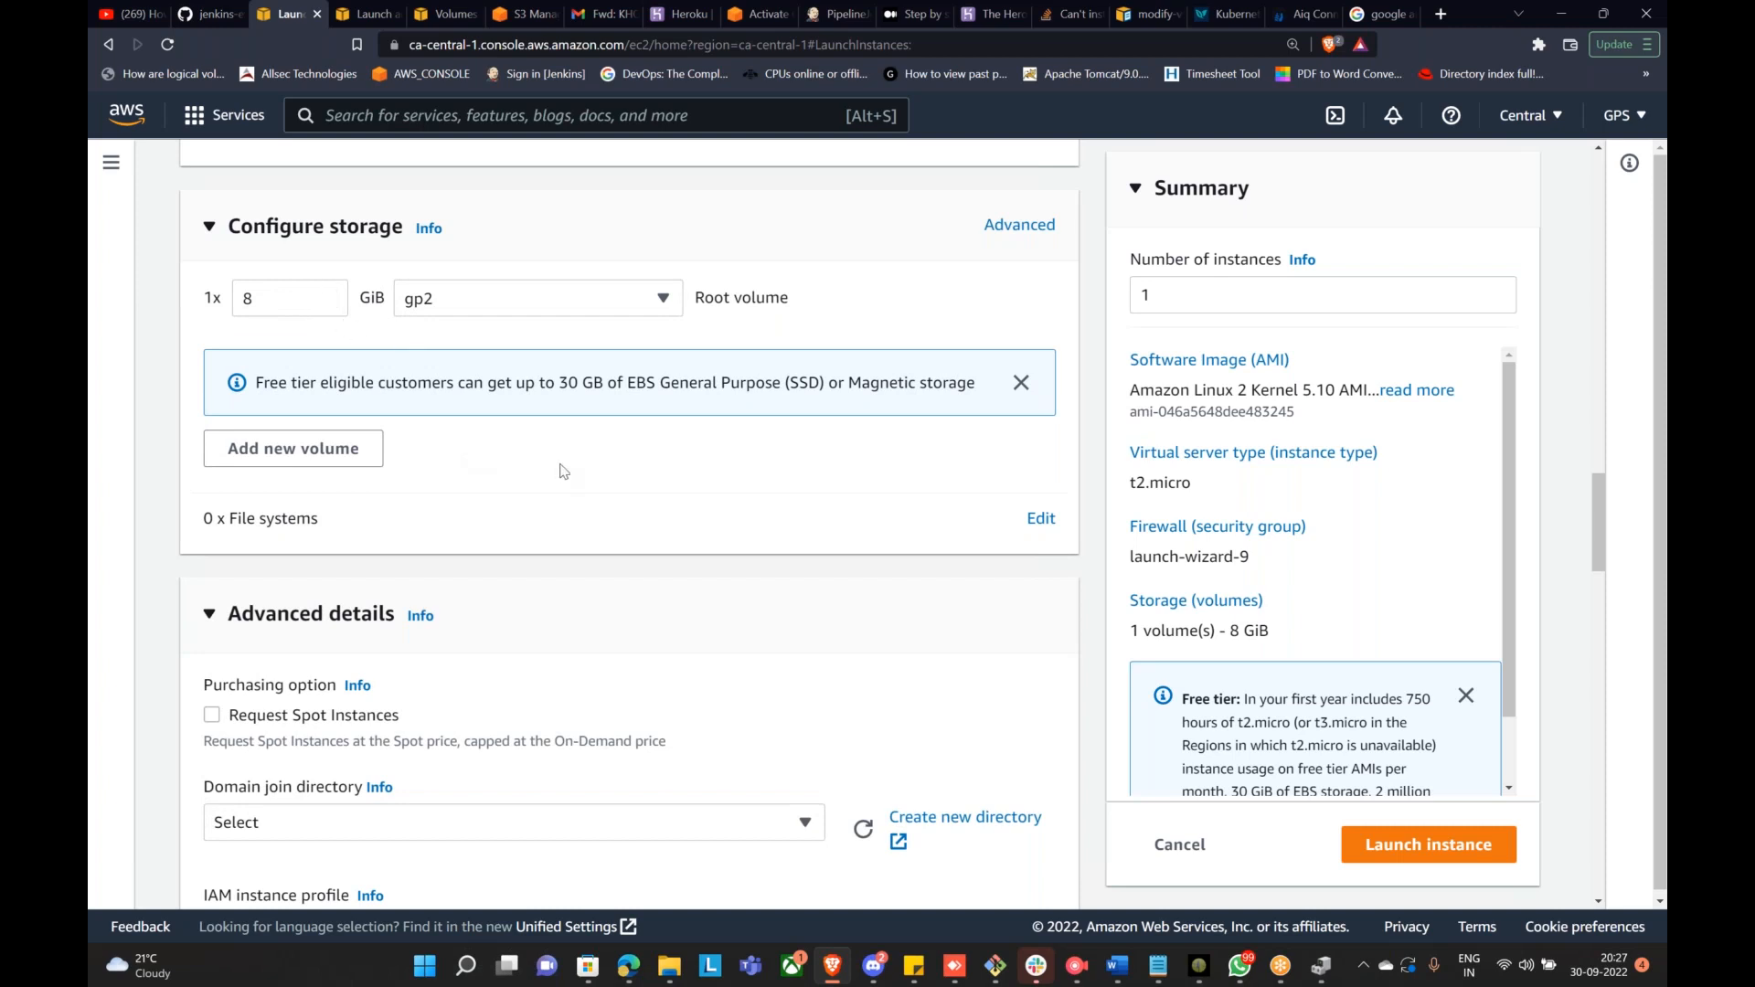
{"action": "scroll", "coordinate": [564, 470], "scroll_direction": "down", "scroll_amount": 1}
{"action": "left_click", "coordinate": [293, 356]}
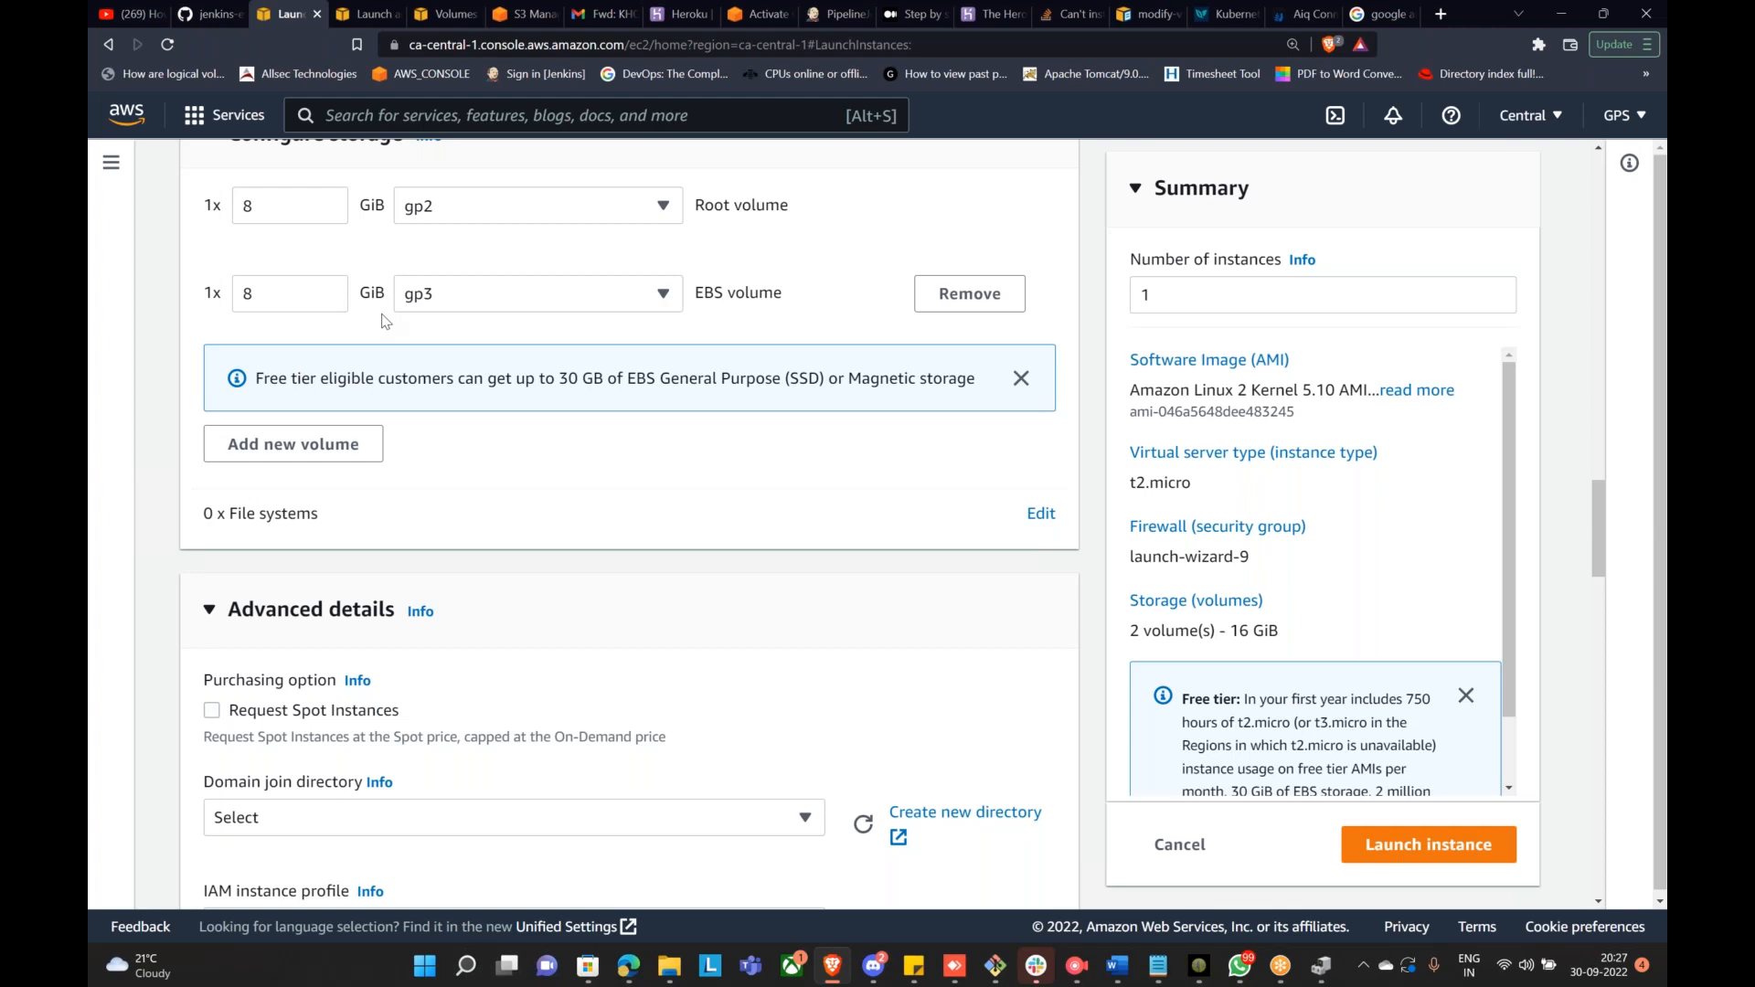
{"action": "left_click", "coordinate": [356, 443]}
{"action": "left_click", "coordinate": [358, 533]}
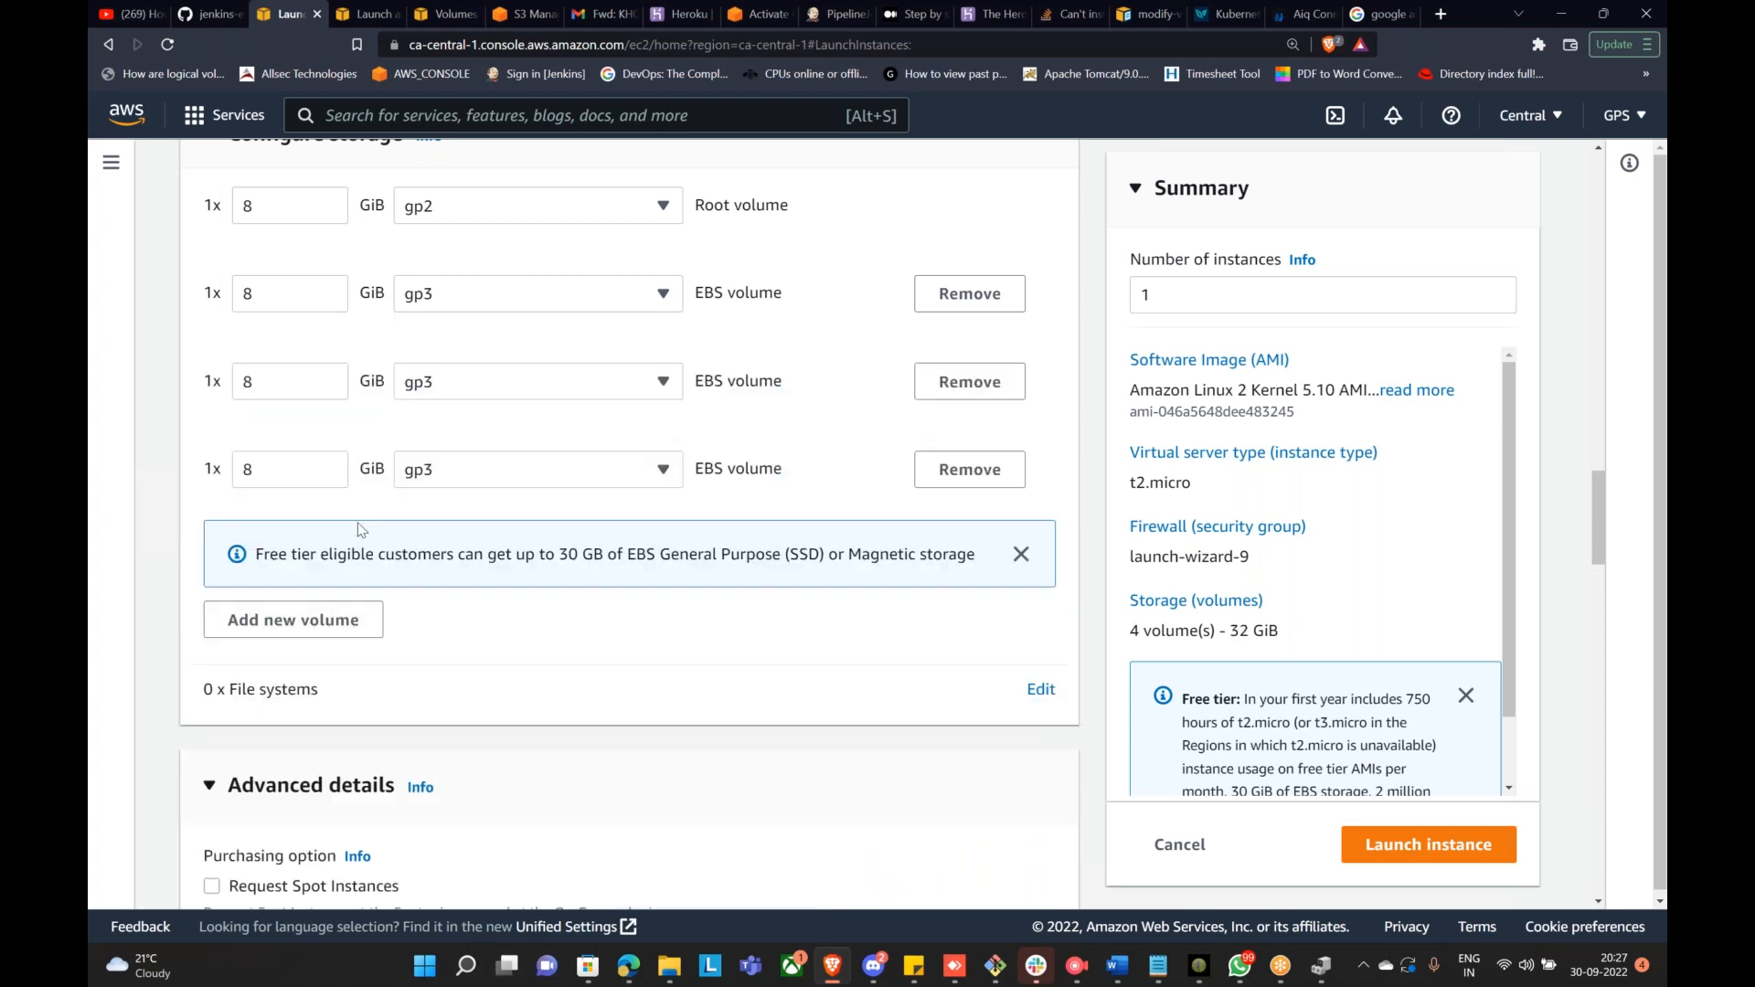
{"action": "left_click", "coordinate": [970, 469]}
{"action": "left_click", "coordinate": [969, 381]}
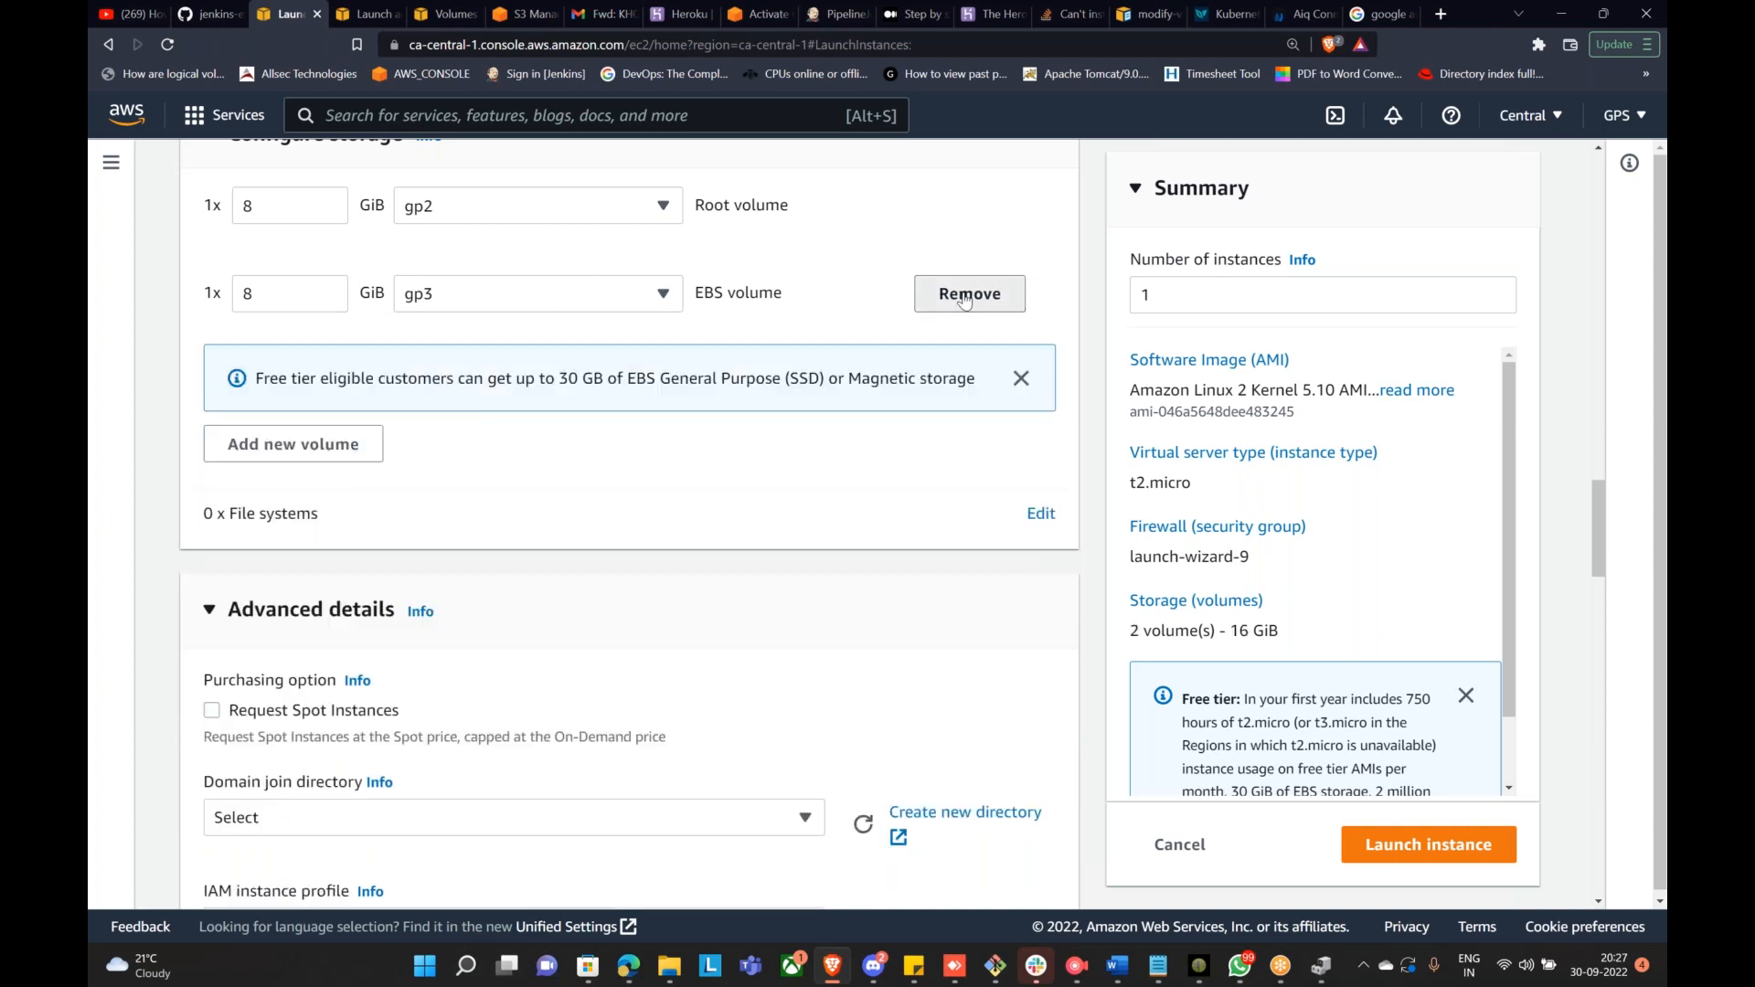
{"action": "left_click", "coordinate": [964, 297]}
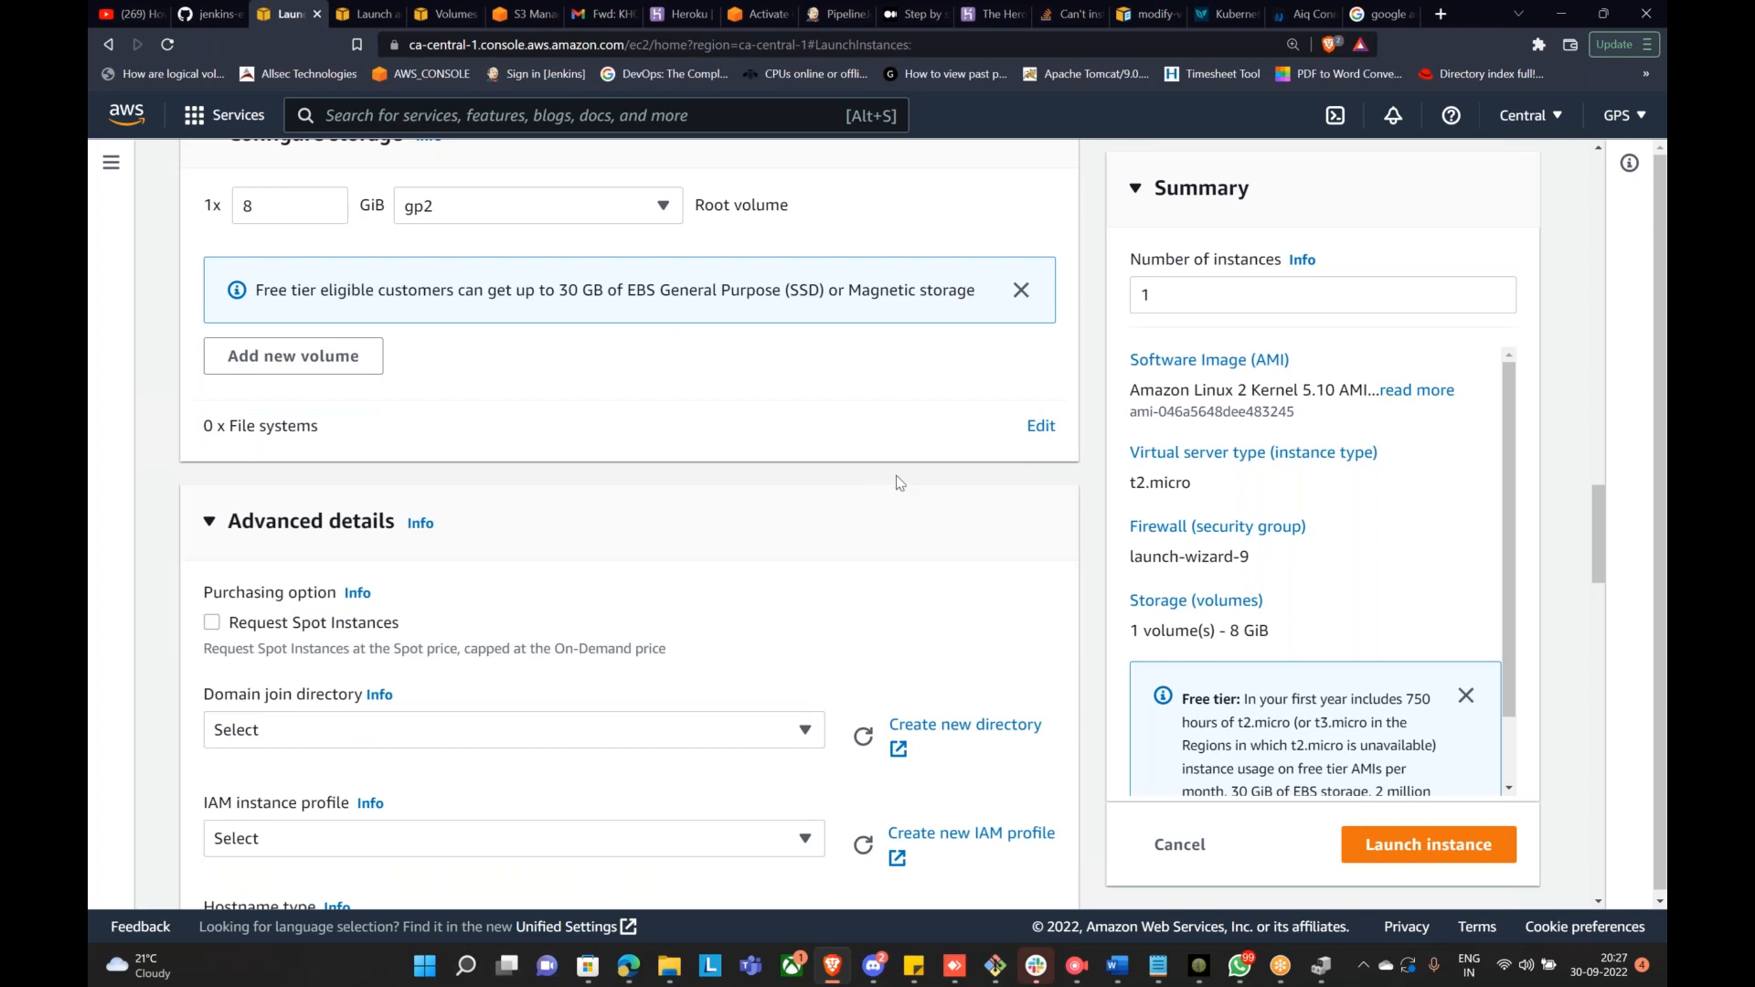
Step: Start the user data script with #!/bin/bash, a blank line, sudo yum update -y and sudo yum install httpd -y on separate lines
{"action": "scroll", "coordinate": [958, 541], "scroll_direction": "down", "scroll_amount": 6}
{"action": "scroll", "coordinate": [958, 541], "scroll_direction": "down", "scroll_amount": 12}
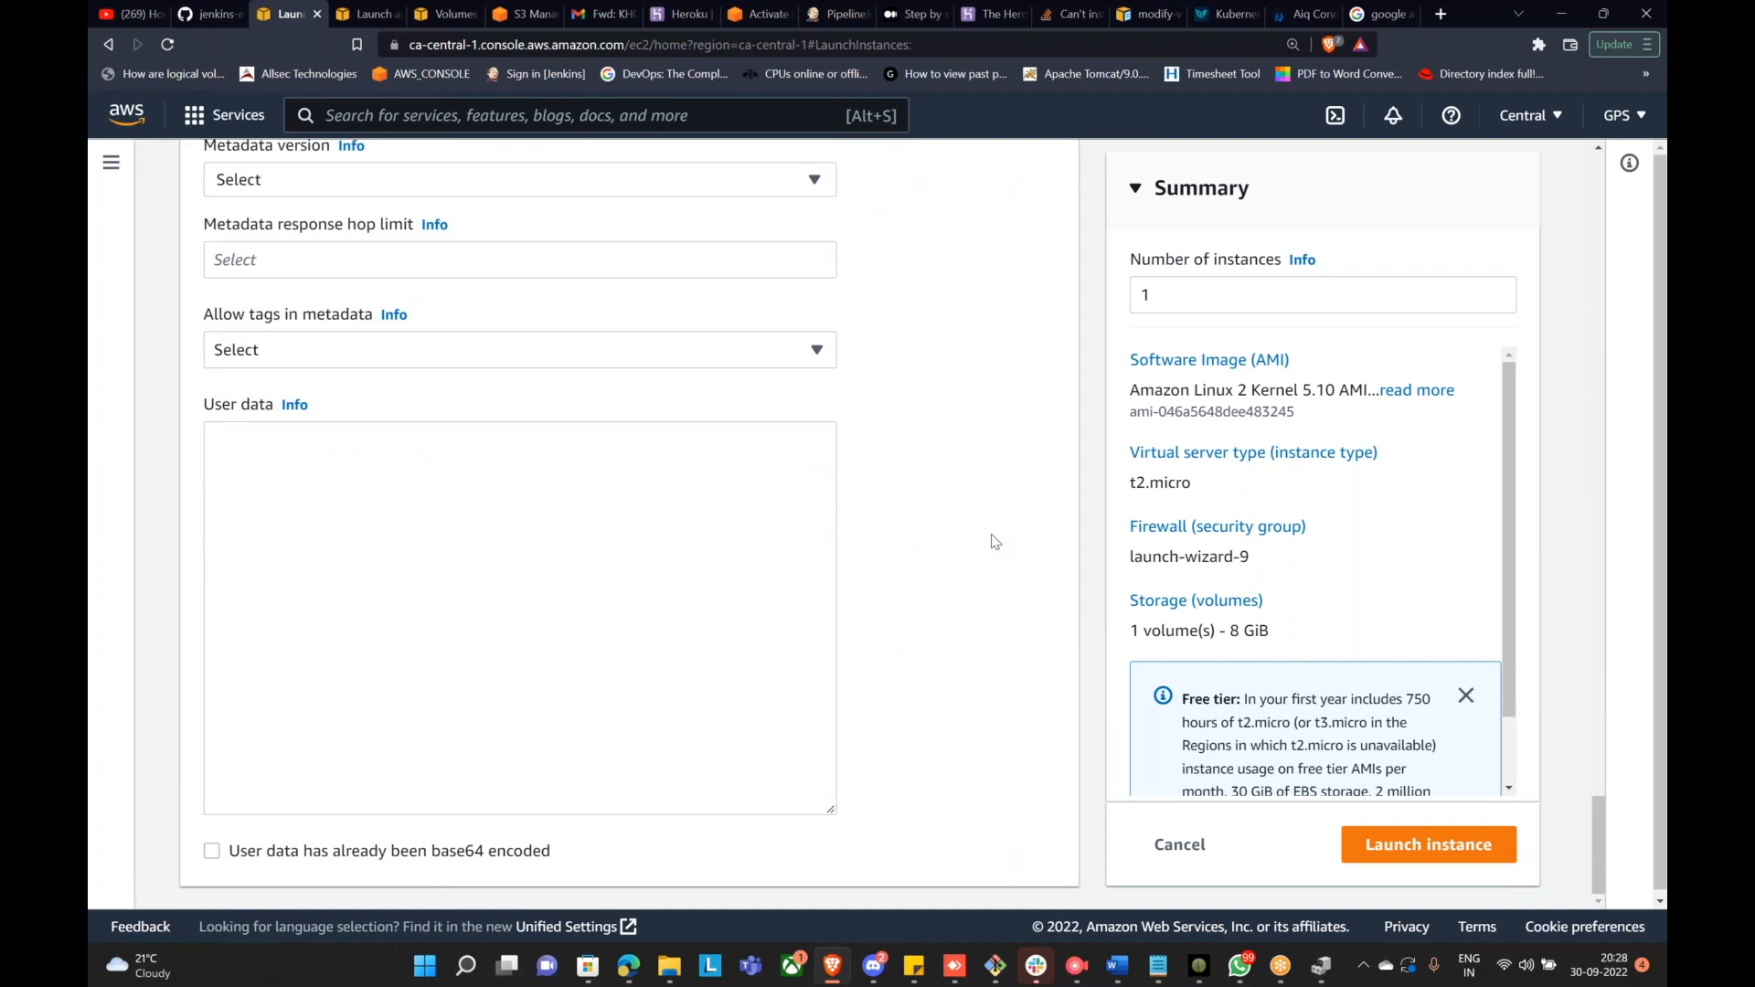
{"action": "left_click", "coordinate": [353, 475]}
{"action": "type", "text": "#!/bin/bash"}
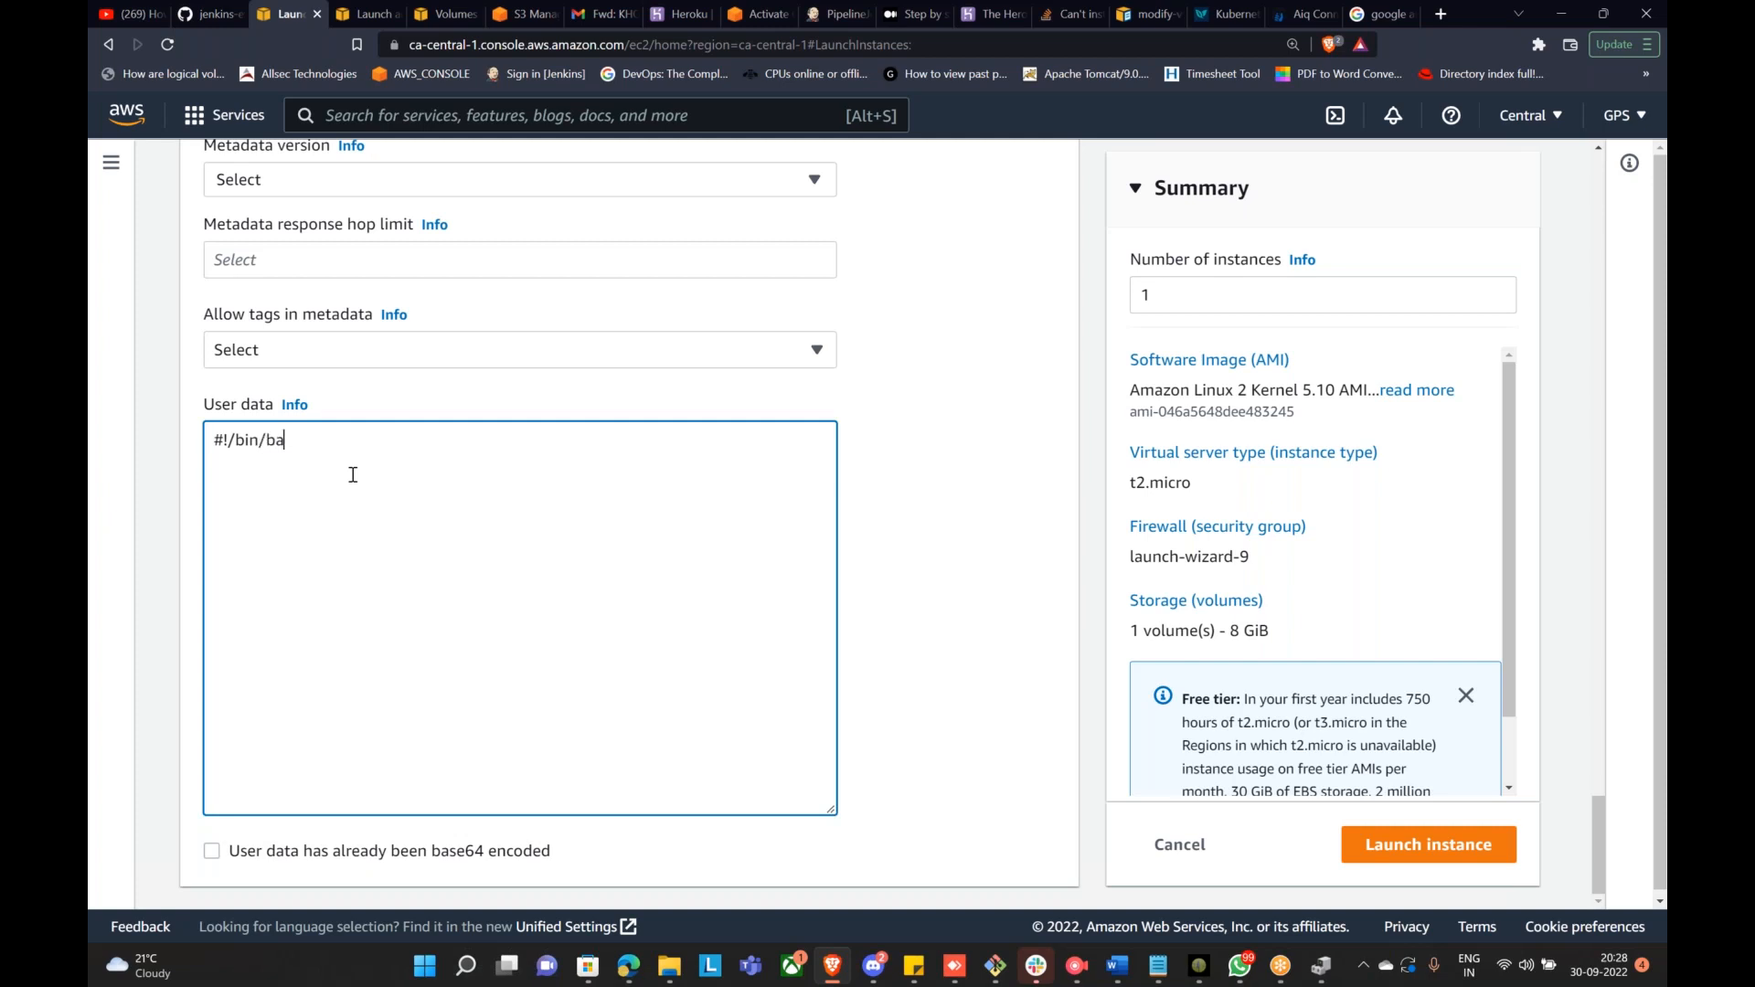
{"action": "key", "text": "Return"}
{"action": "key", "text": "Return"}
{"action": "type", "text": "sudo yum update -y"}
{"action": "key", "text": "Return"}
{"action": "type", "text": "sudo yum ins"}
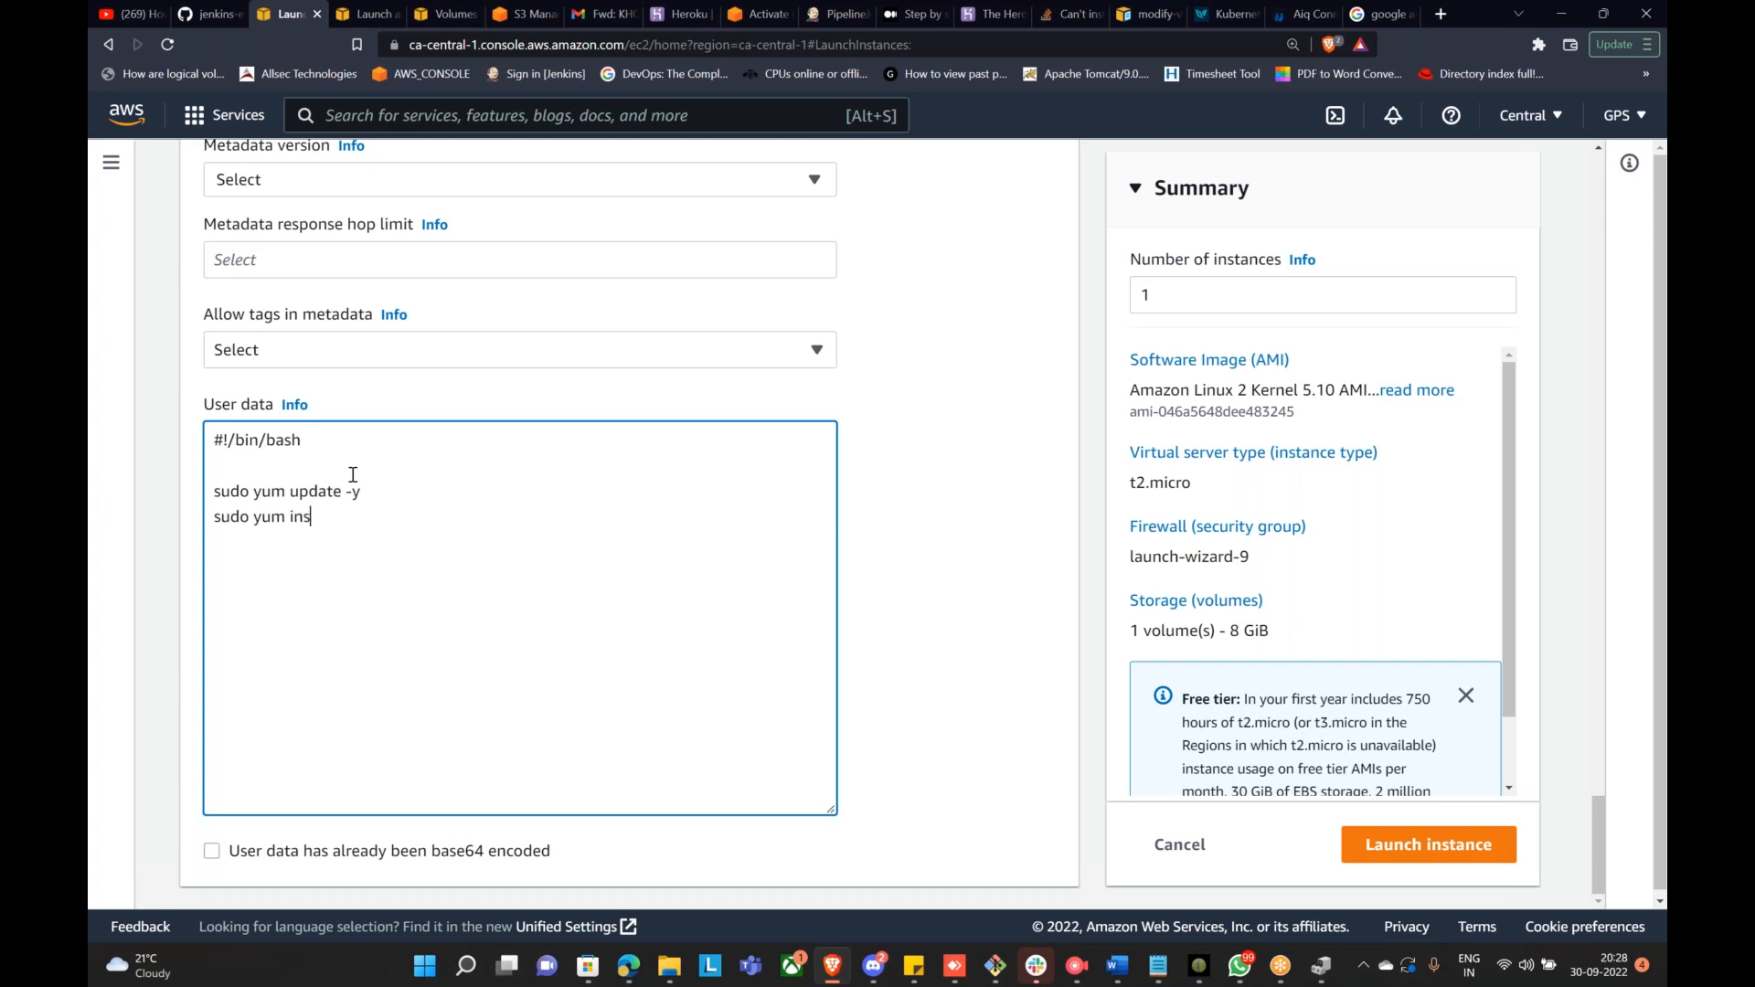
{"action": "type", "text": "tall httpd -y"}
{"action": "key", "text": "Return"}
Step: Add the line sudo systemctl start httpd to the user data script below the install command
{"action": "type", "text": "sudo"}
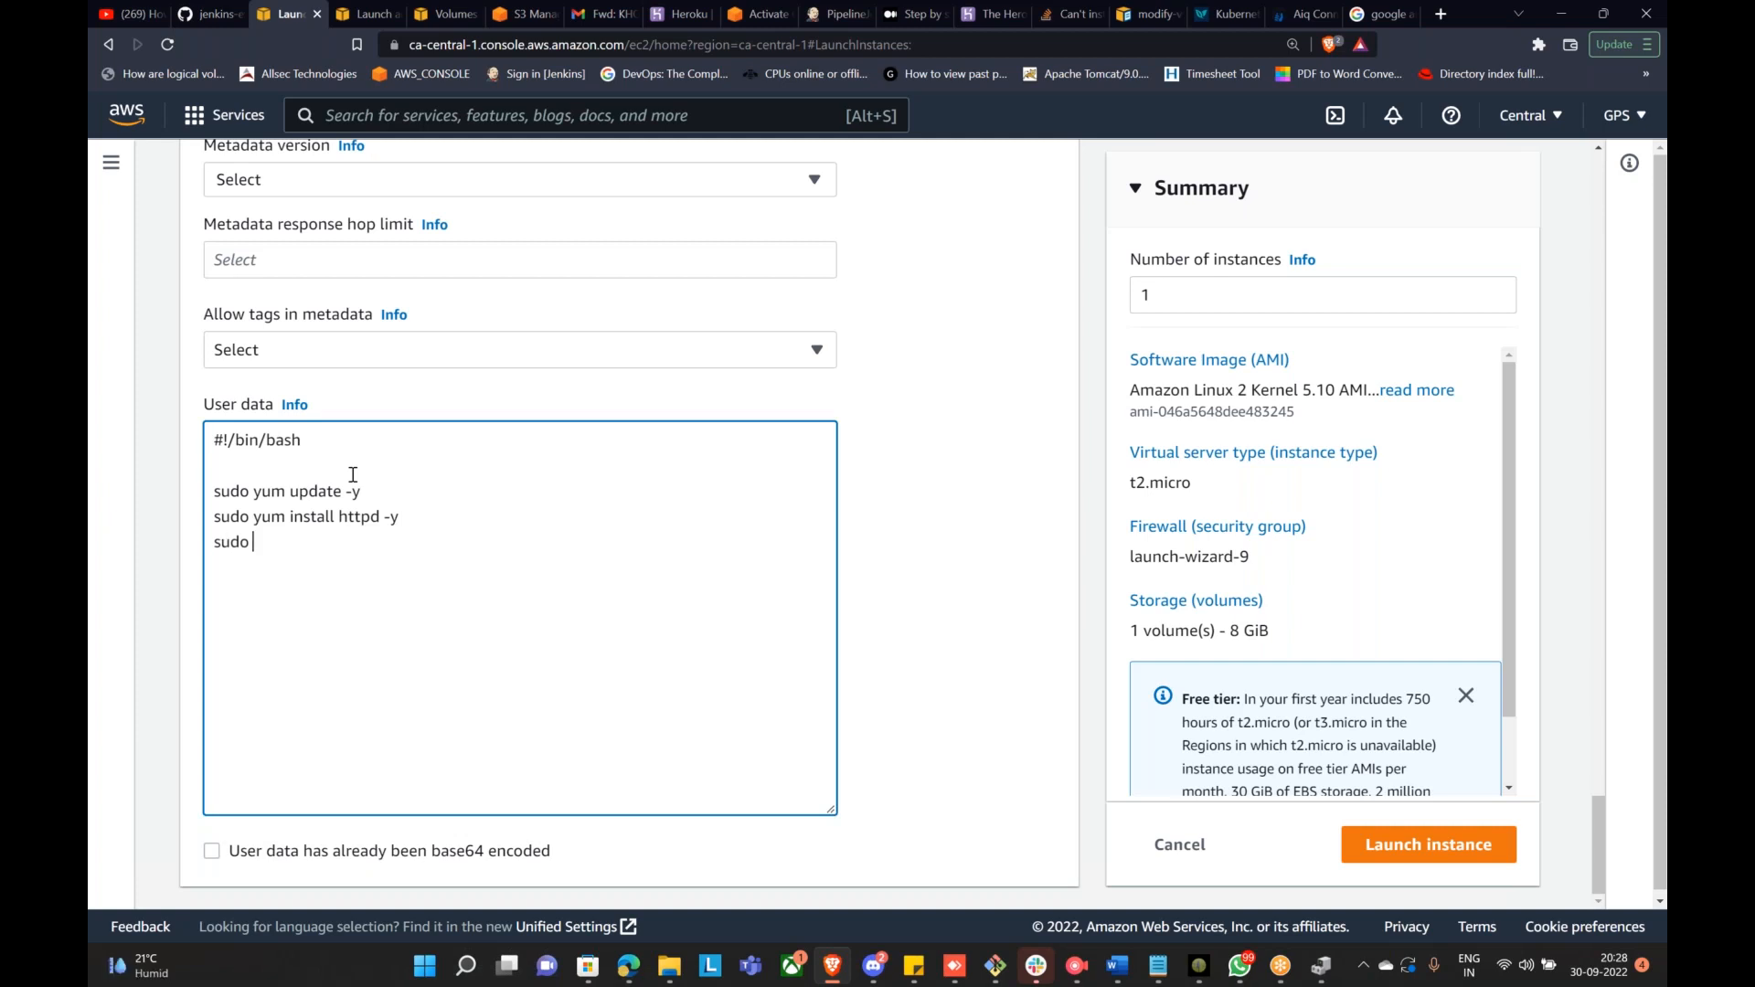
{"action": "type", "text": " system"}
{"action": "type", "text": "ct"}
{"action": "type", "text": "l strat"}
{"action": "key", "text": "BackSpace"}
{"action": "key", "text": "BackSpace"}
{"action": "key", "text": "BackSpace"}
{"action": "type", "text": "art httpd"}
{"action": "key", "text": "Return"}
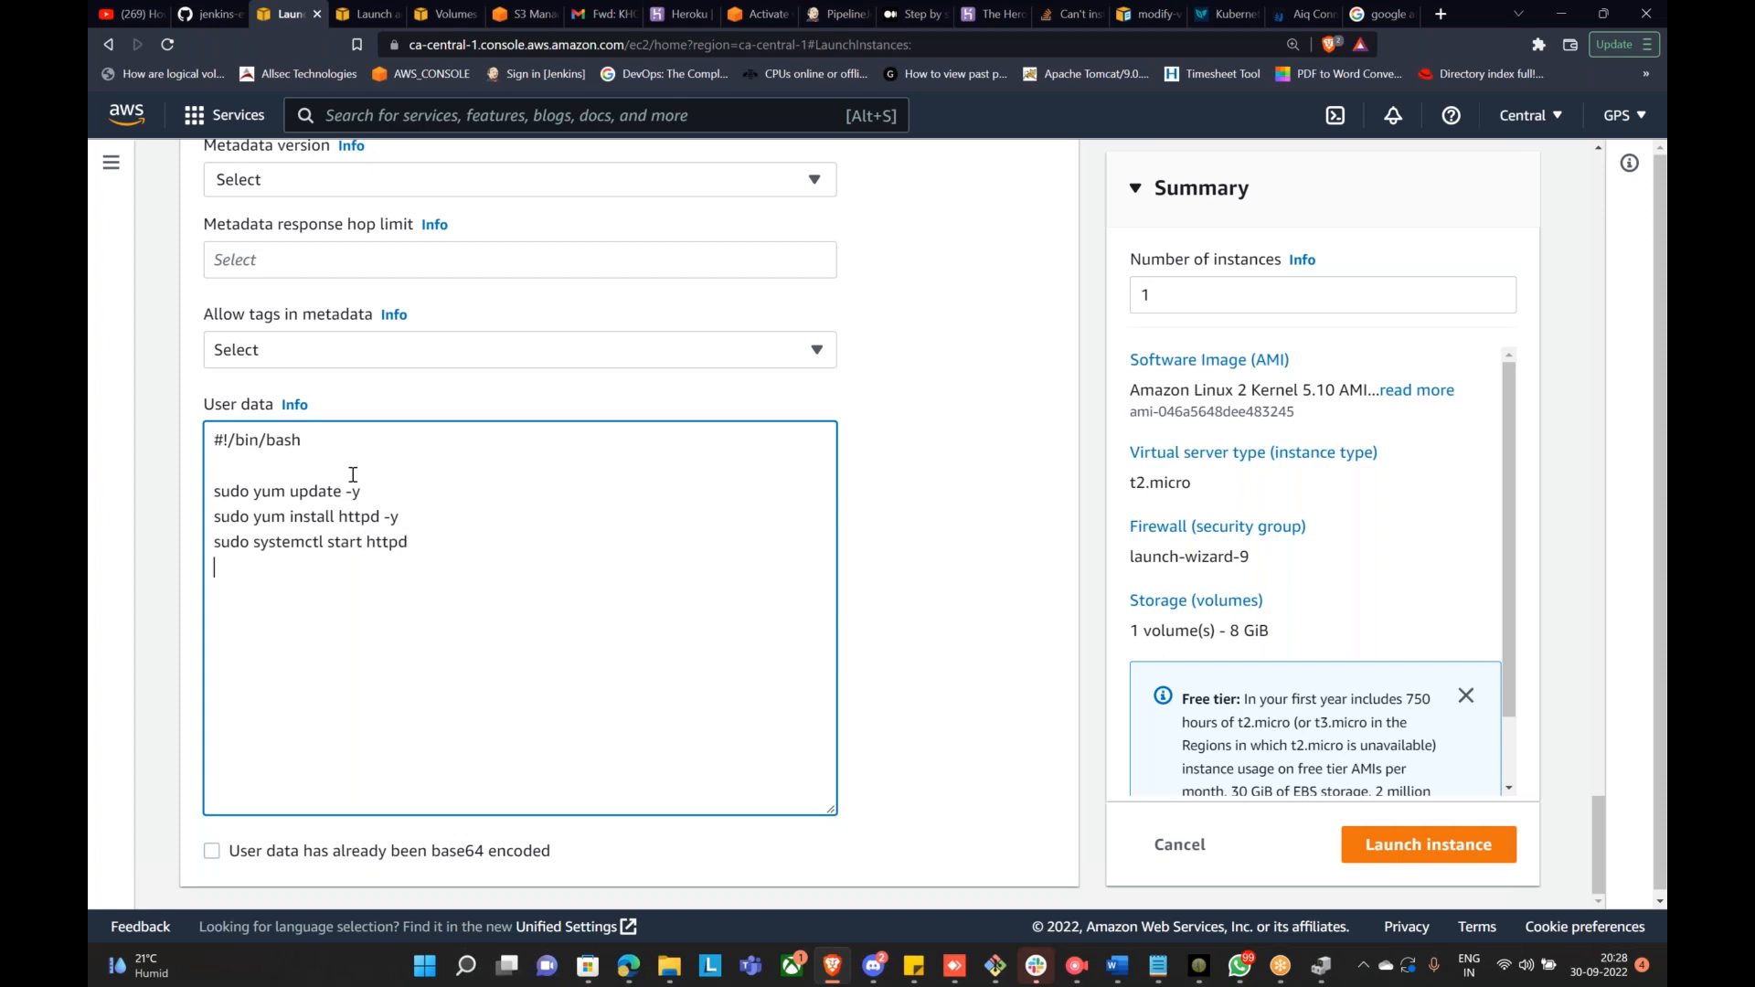
Step: Add the script line echo "Welcome to AWS class" >> /var/www/html/index.html with the message in double quotes
{"action": "type", "text": "echo Welcome to AWS class"}
{"action": "type", "text": " >>"}
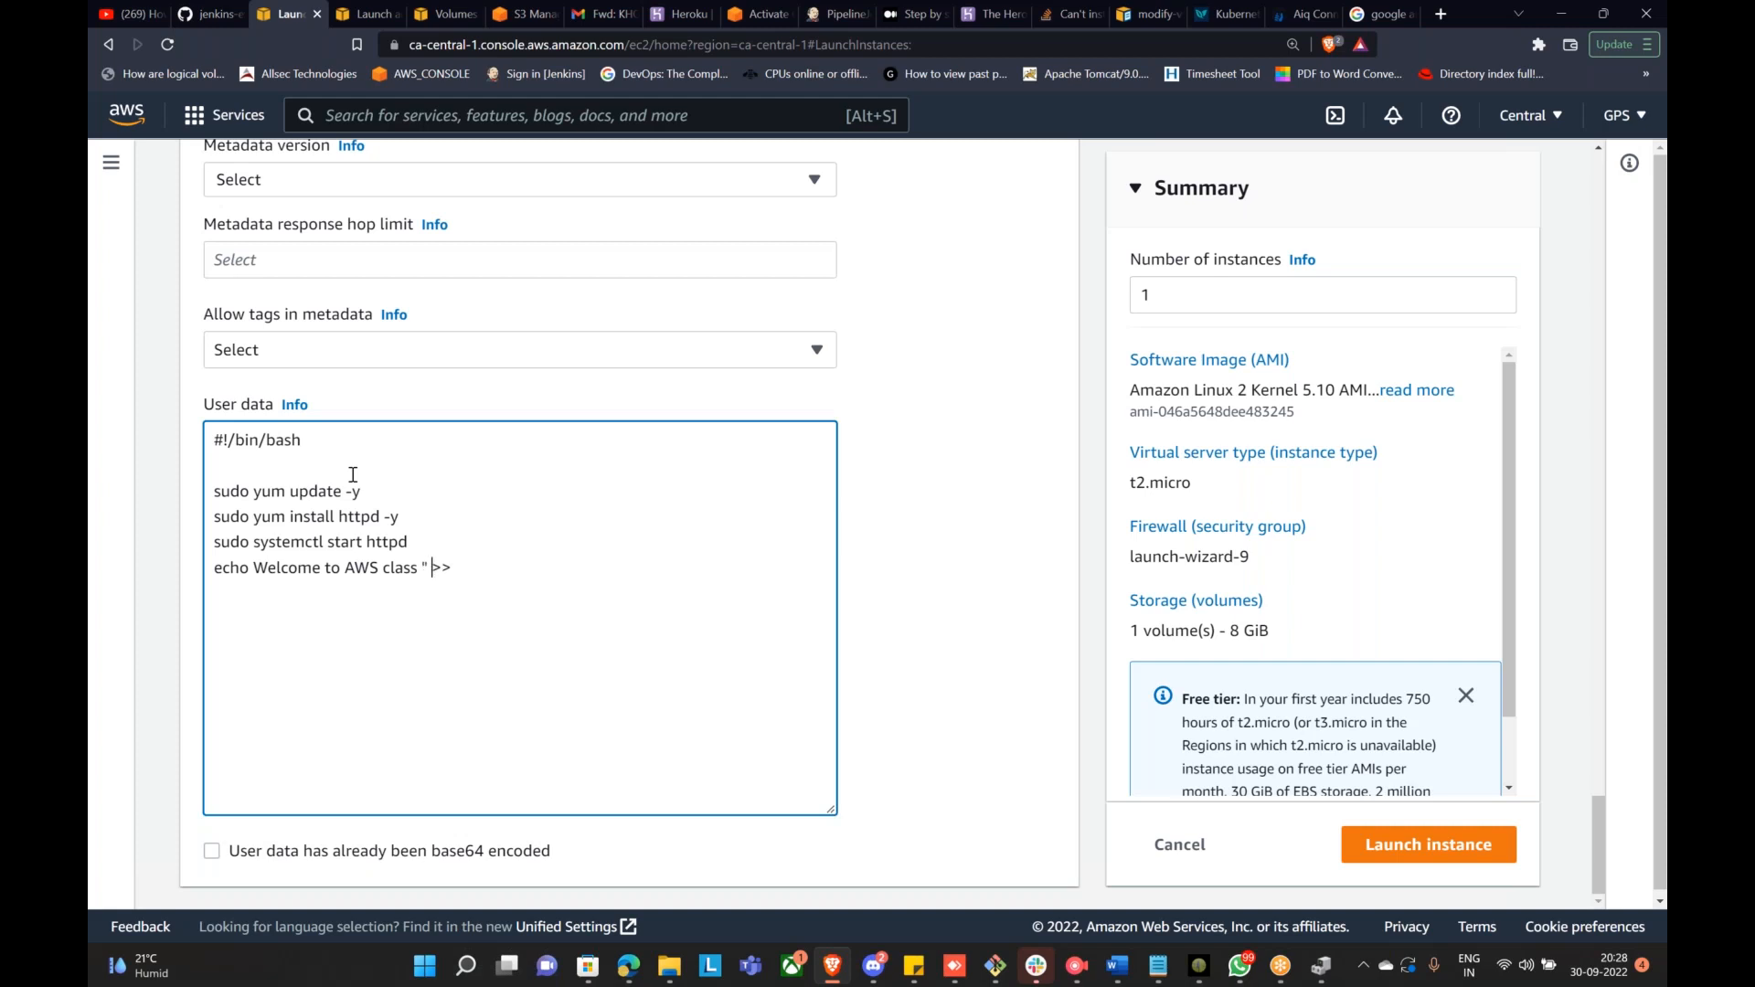
{"action": "key", "text": "Left"}
{"action": "key", "text": "Left"}
{"action": "key", "text": "Left"}
{"action": "key", "text": "Left"}
{"action": "key", "text": "Left"}
{"action": "key", "text": "Left"}
{"action": "key", "text": "Left"}
{"action": "key", "text": "Left"}
{"action": "key", "text": "Left"}
{"action": "key", "text": "Left"}
{"action": "key", "text": "Left"}
{"action": "type", "text": "\""}
{"action": "key", "text": "Right"}
{"action": "key", "text": "Right"}
{"action": "key", "text": "Right"}
{"action": "key", "text": "Right"}
{"action": "key", "text": "Right"}
{"action": "key", "text": "Right"}
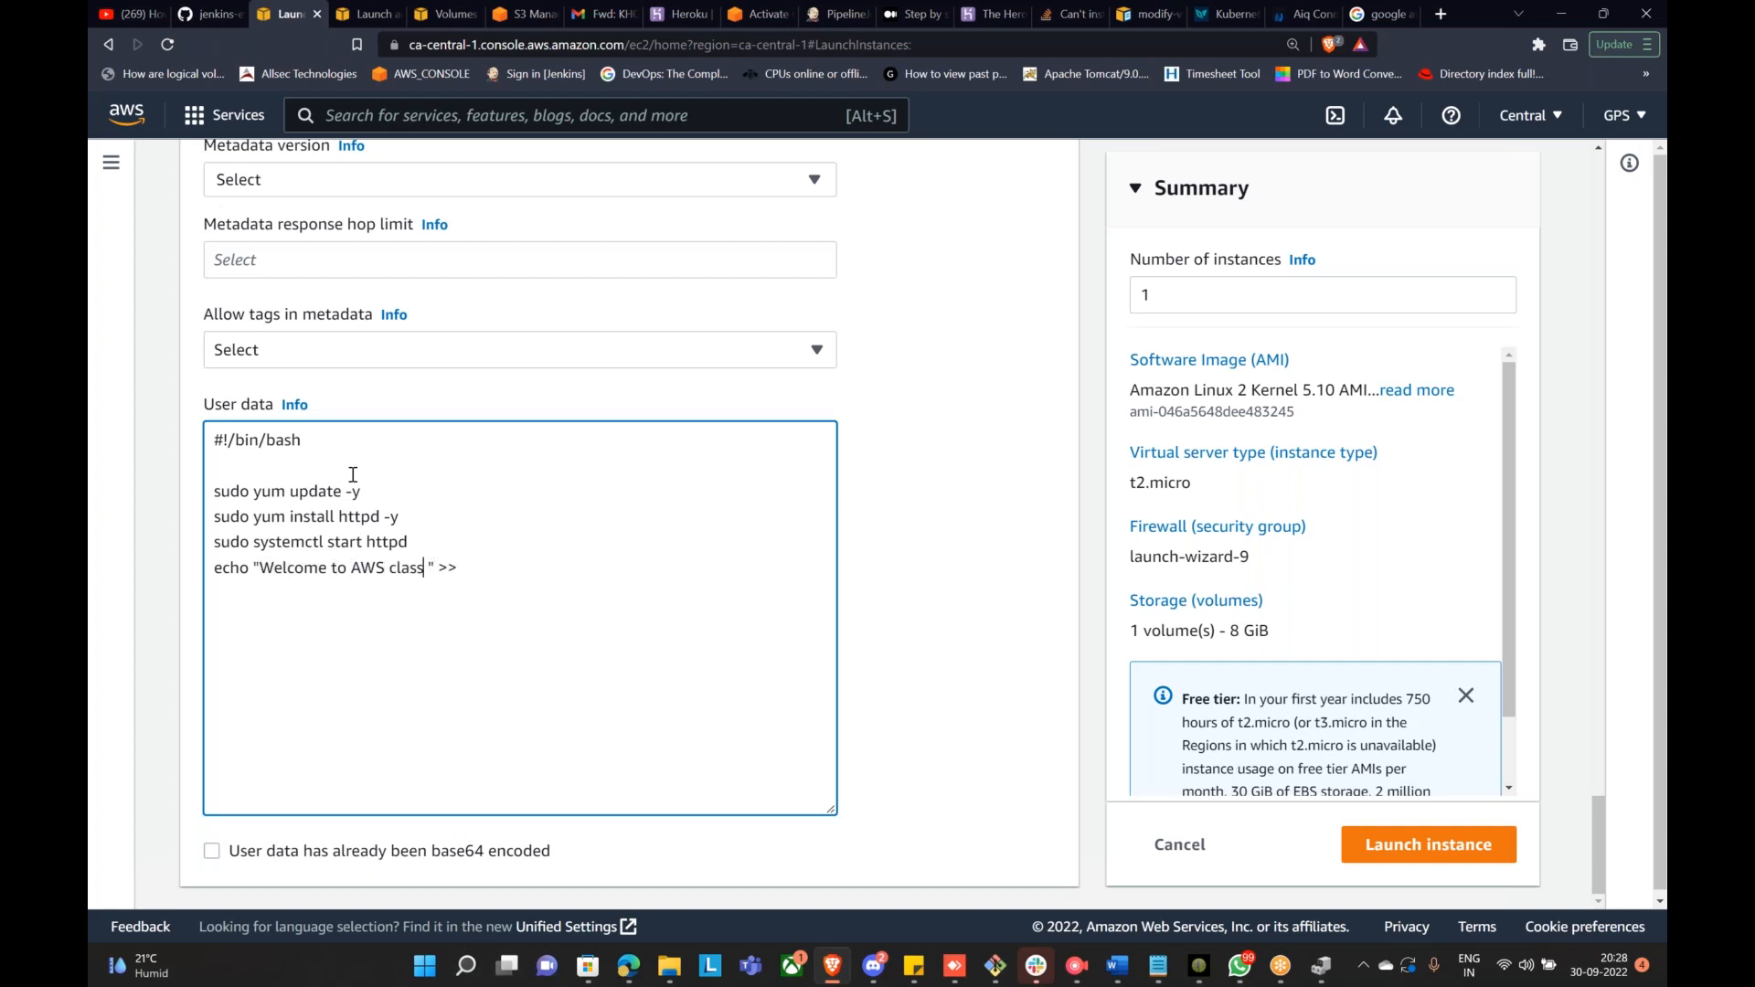
{"action": "key", "text": "BackSpace"}
{"action": "key", "text": "End"}
{"action": "type", "text": "/var/www/"}
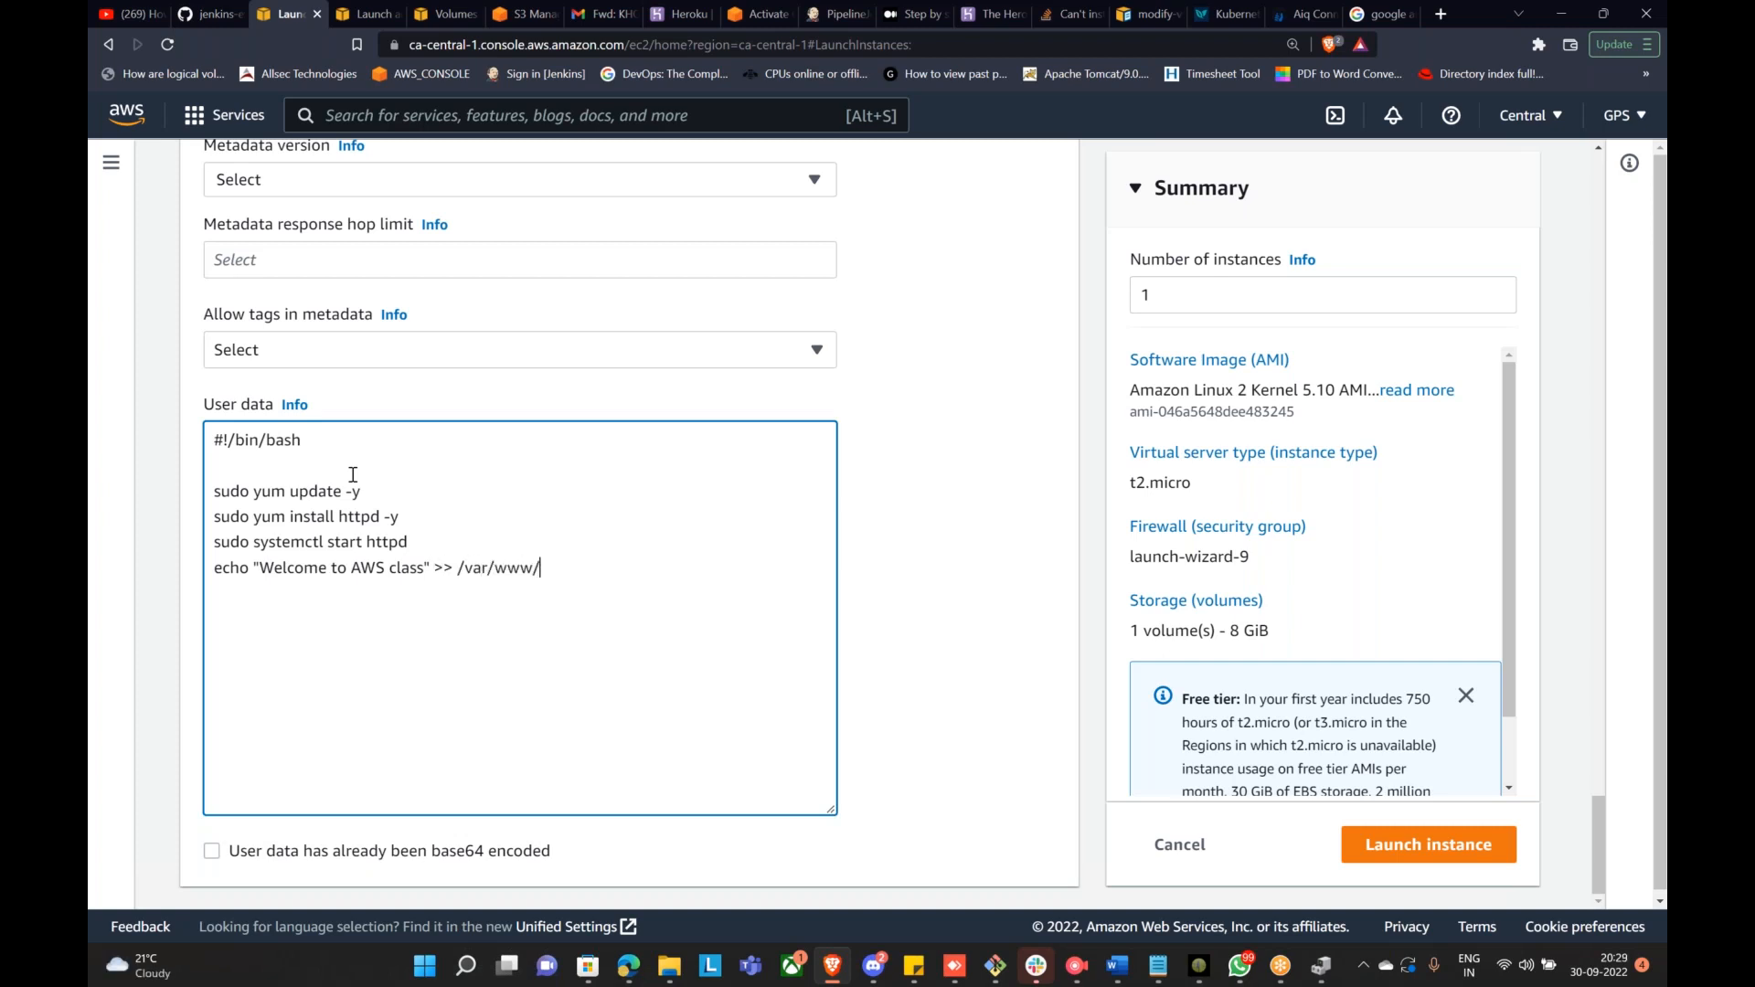
{"action": "type", "text": "html/index.html"}
Step: Copy the systemctl line to the end of the script and change it to sudo systemctl restart httpd
{"action": "left_click_drag", "start_coordinate": [423, 545], "coordinate": [205, 556]}
{"action": "key", "text": "ctrl+c"}
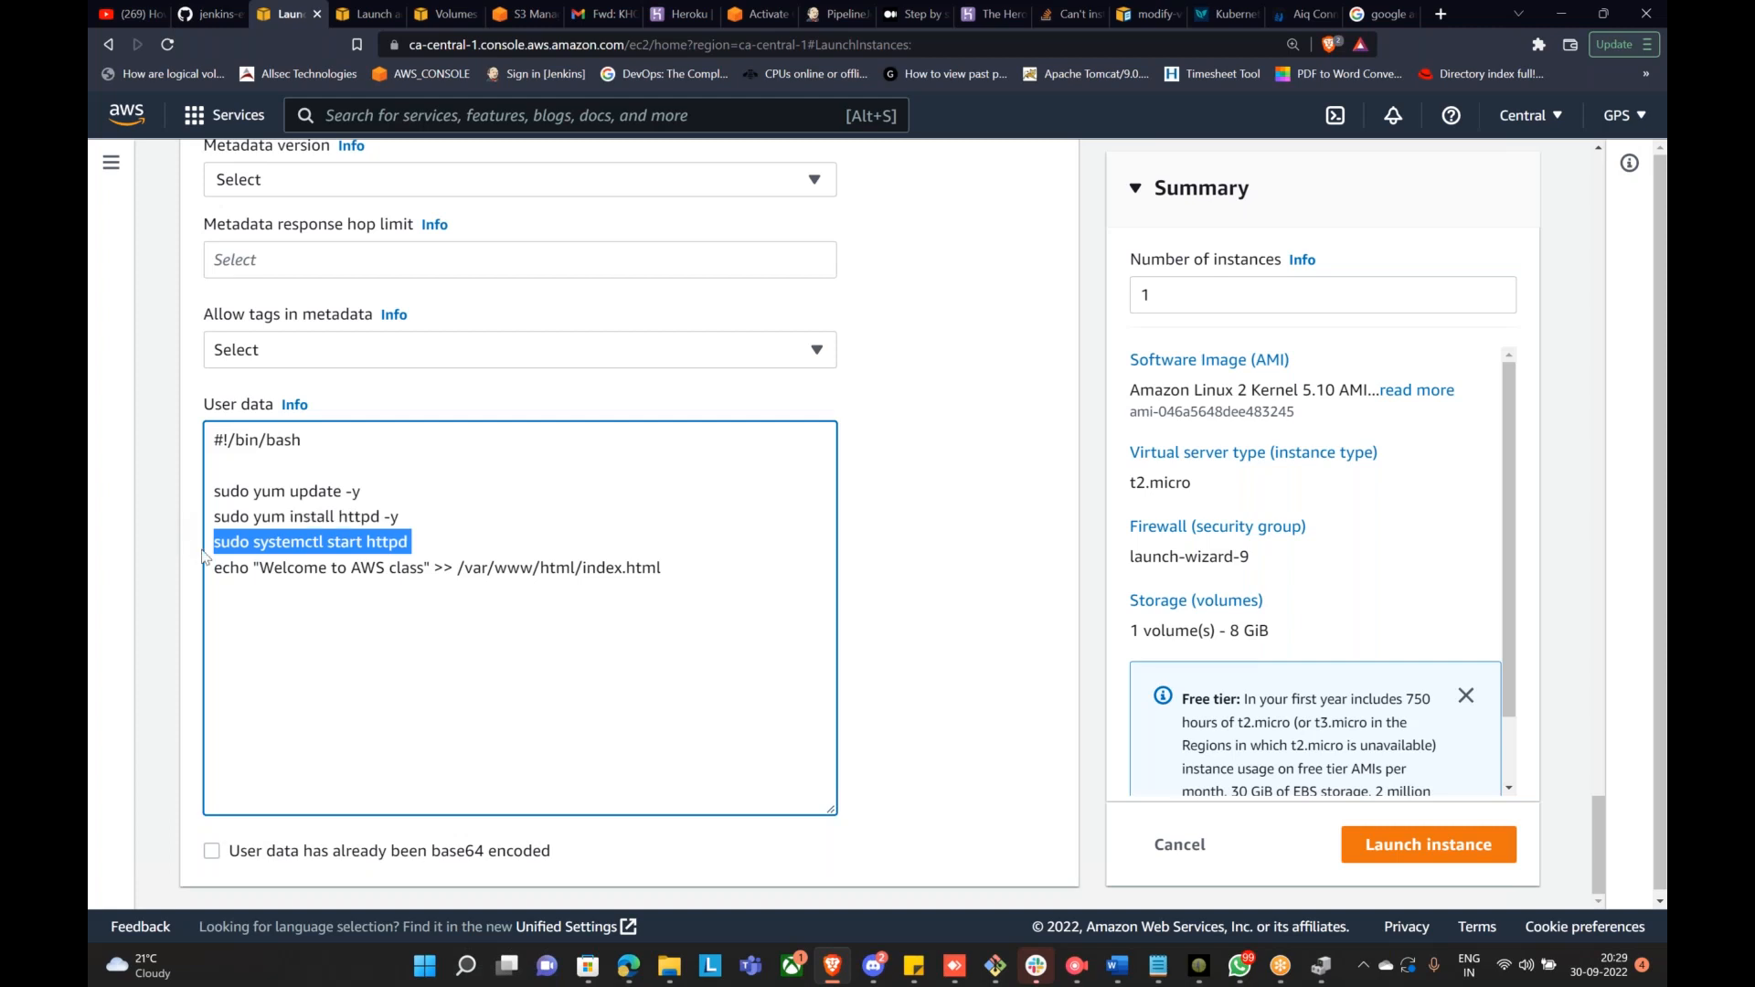
{"action": "left_click", "coordinate": [249, 598]}
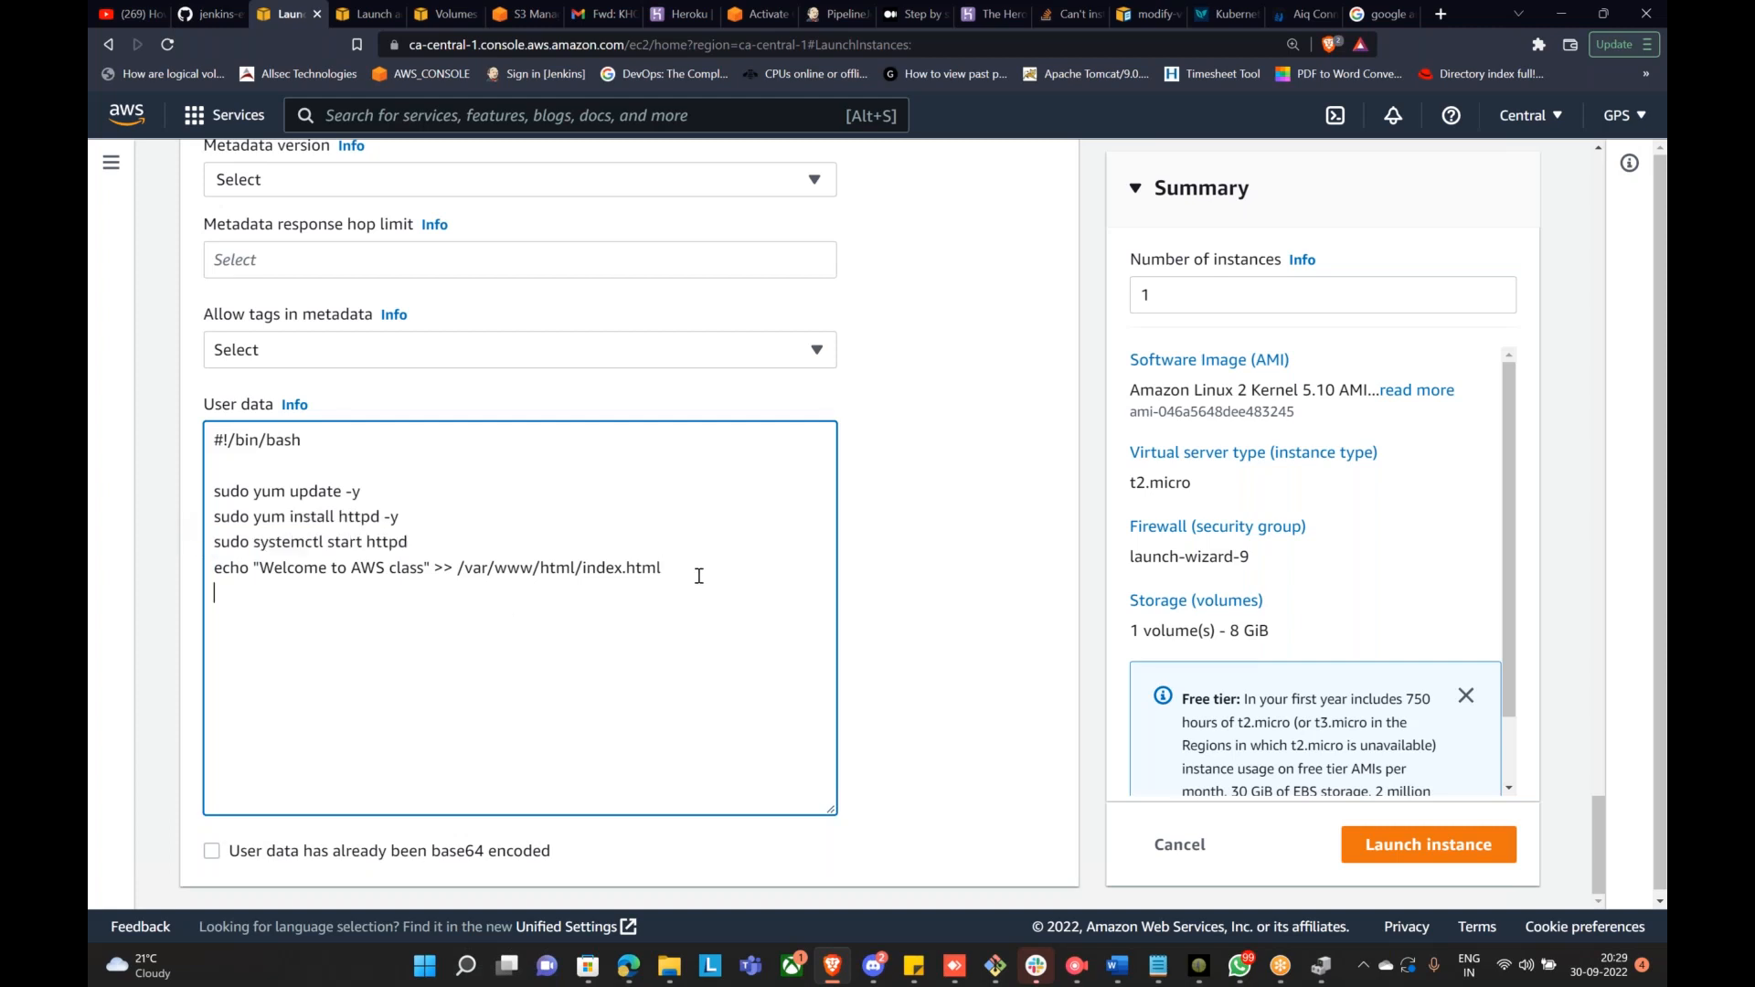
{"action": "key", "text": "ctrl+v"}
{"action": "left_click", "coordinate": [333, 593]}
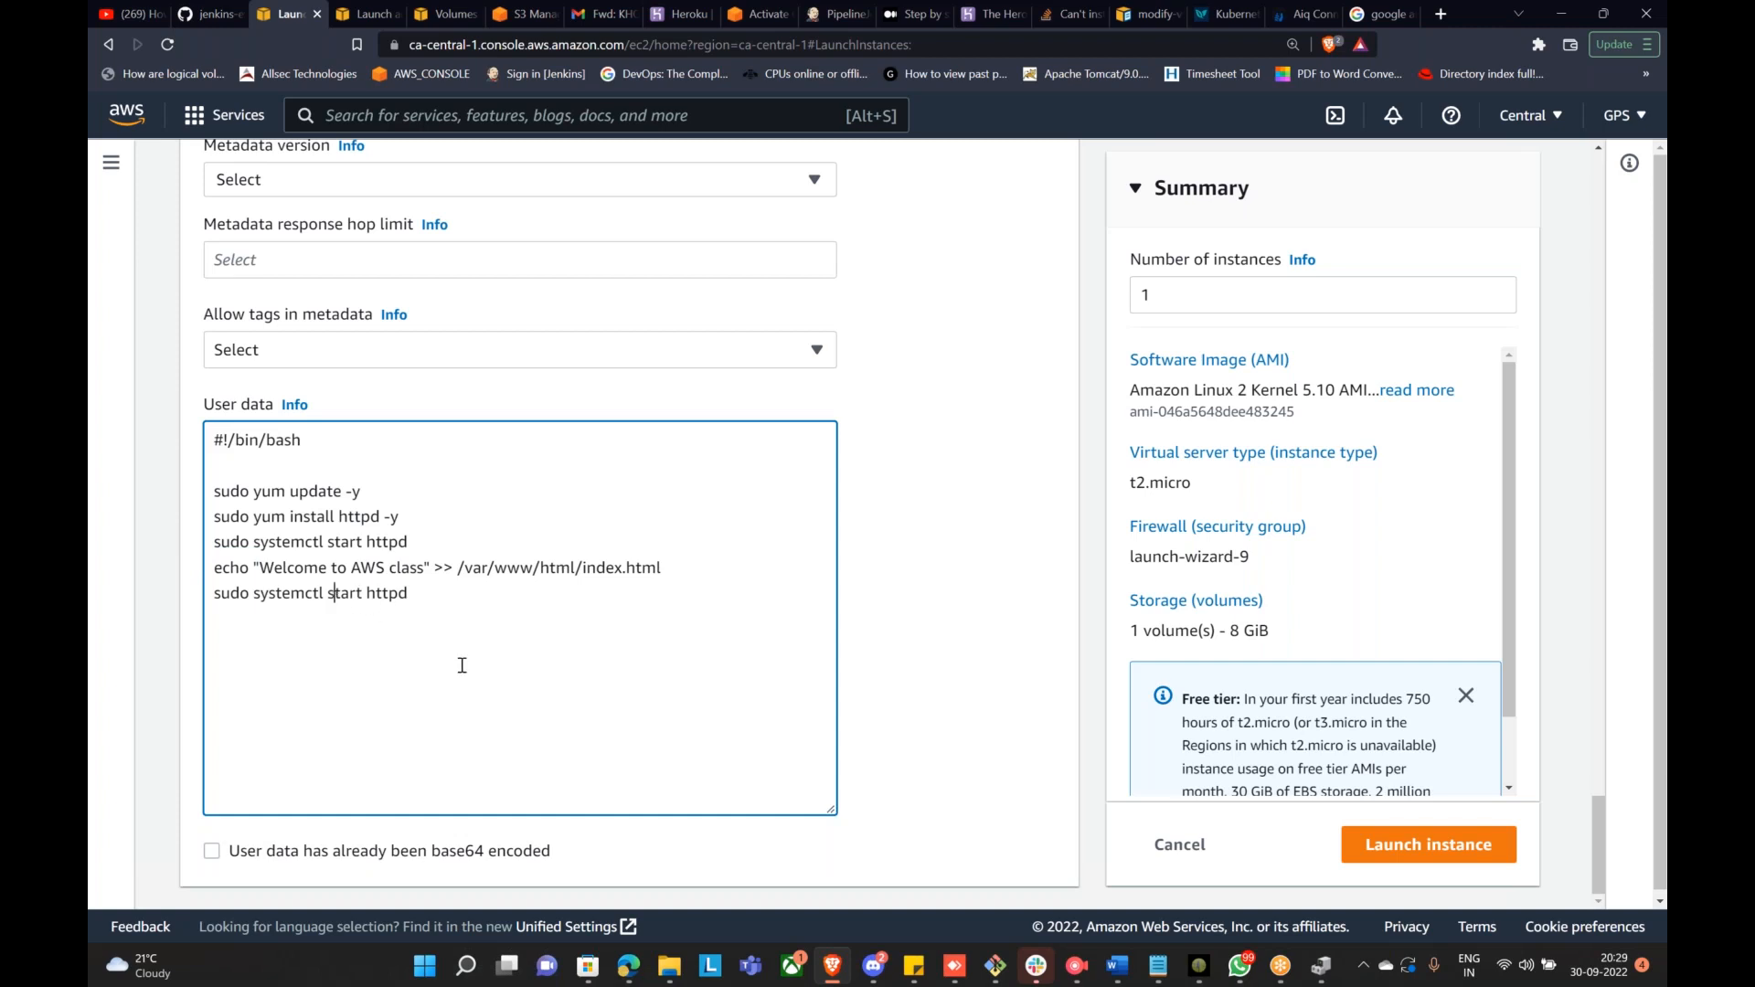
{"action": "type", "text": "re"}
{"action": "left_click", "coordinate": [216, 441]}
{"action": "left_click", "coordinate": [360, 453], "text": "shift"}
{"action": "left_click", "coordinate": [231, 443]}
{"action": "left_click_drag", "start_coordinate": [215, 440], "coordinate": [346, 455]}
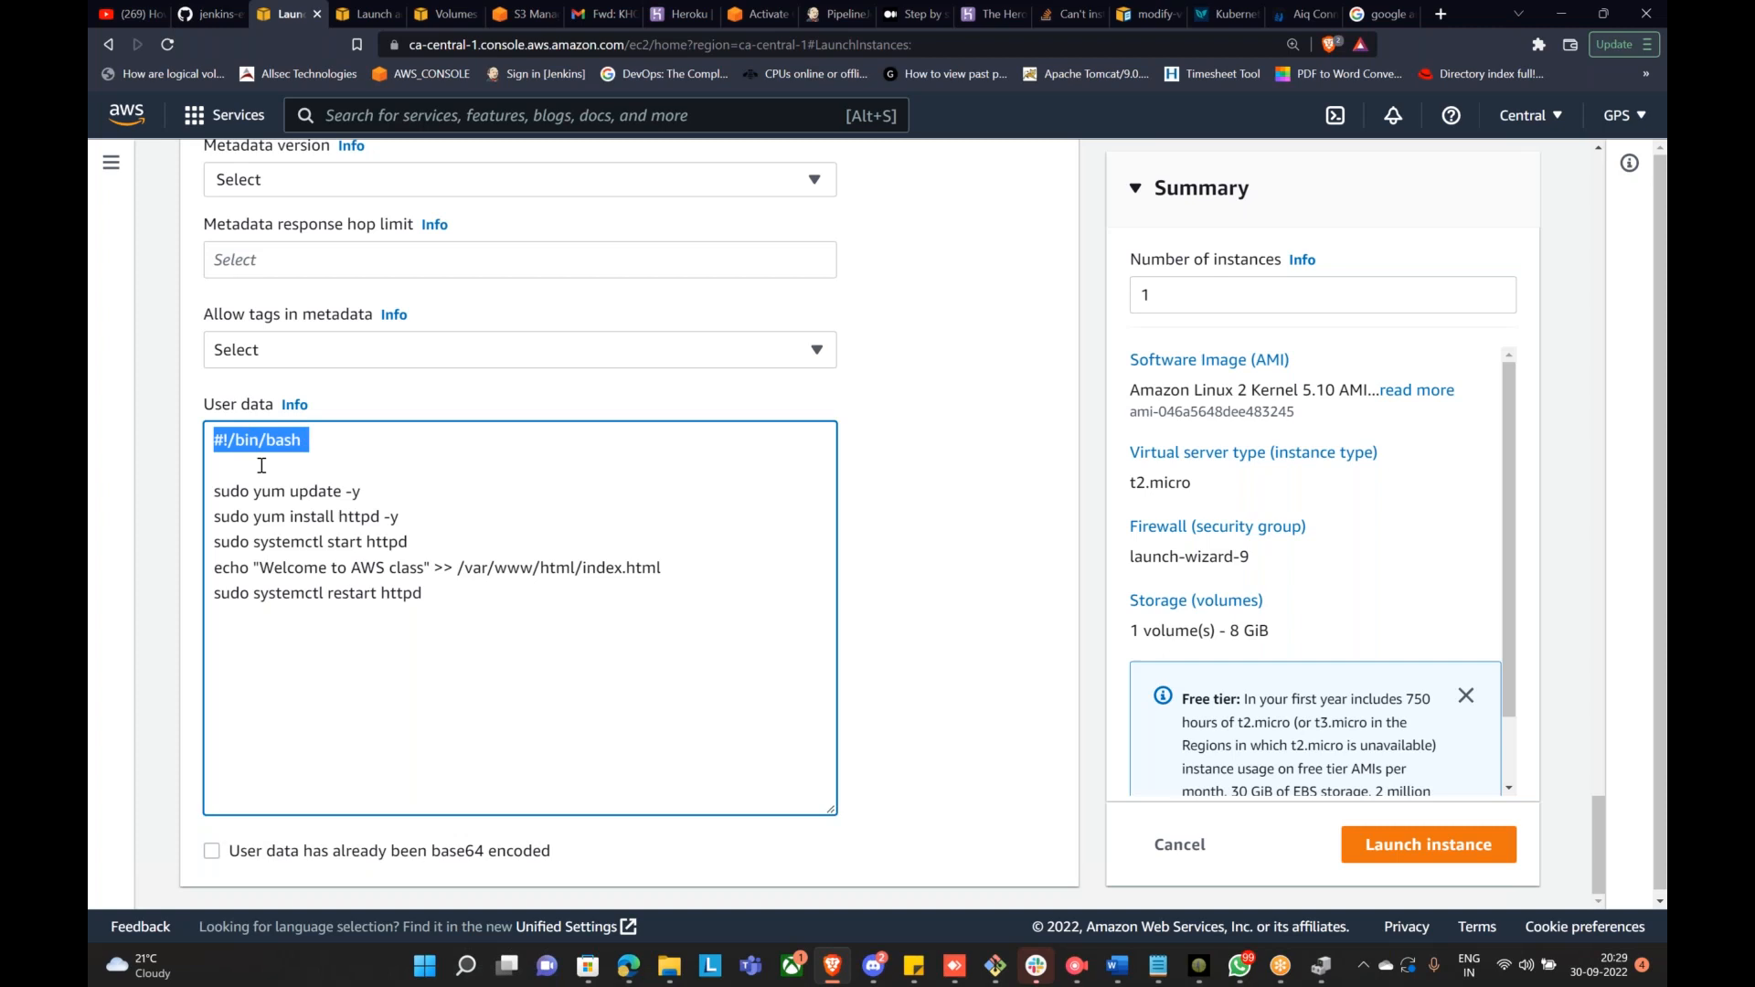
{"action": "left_click", "coordinate": [239, 446]}
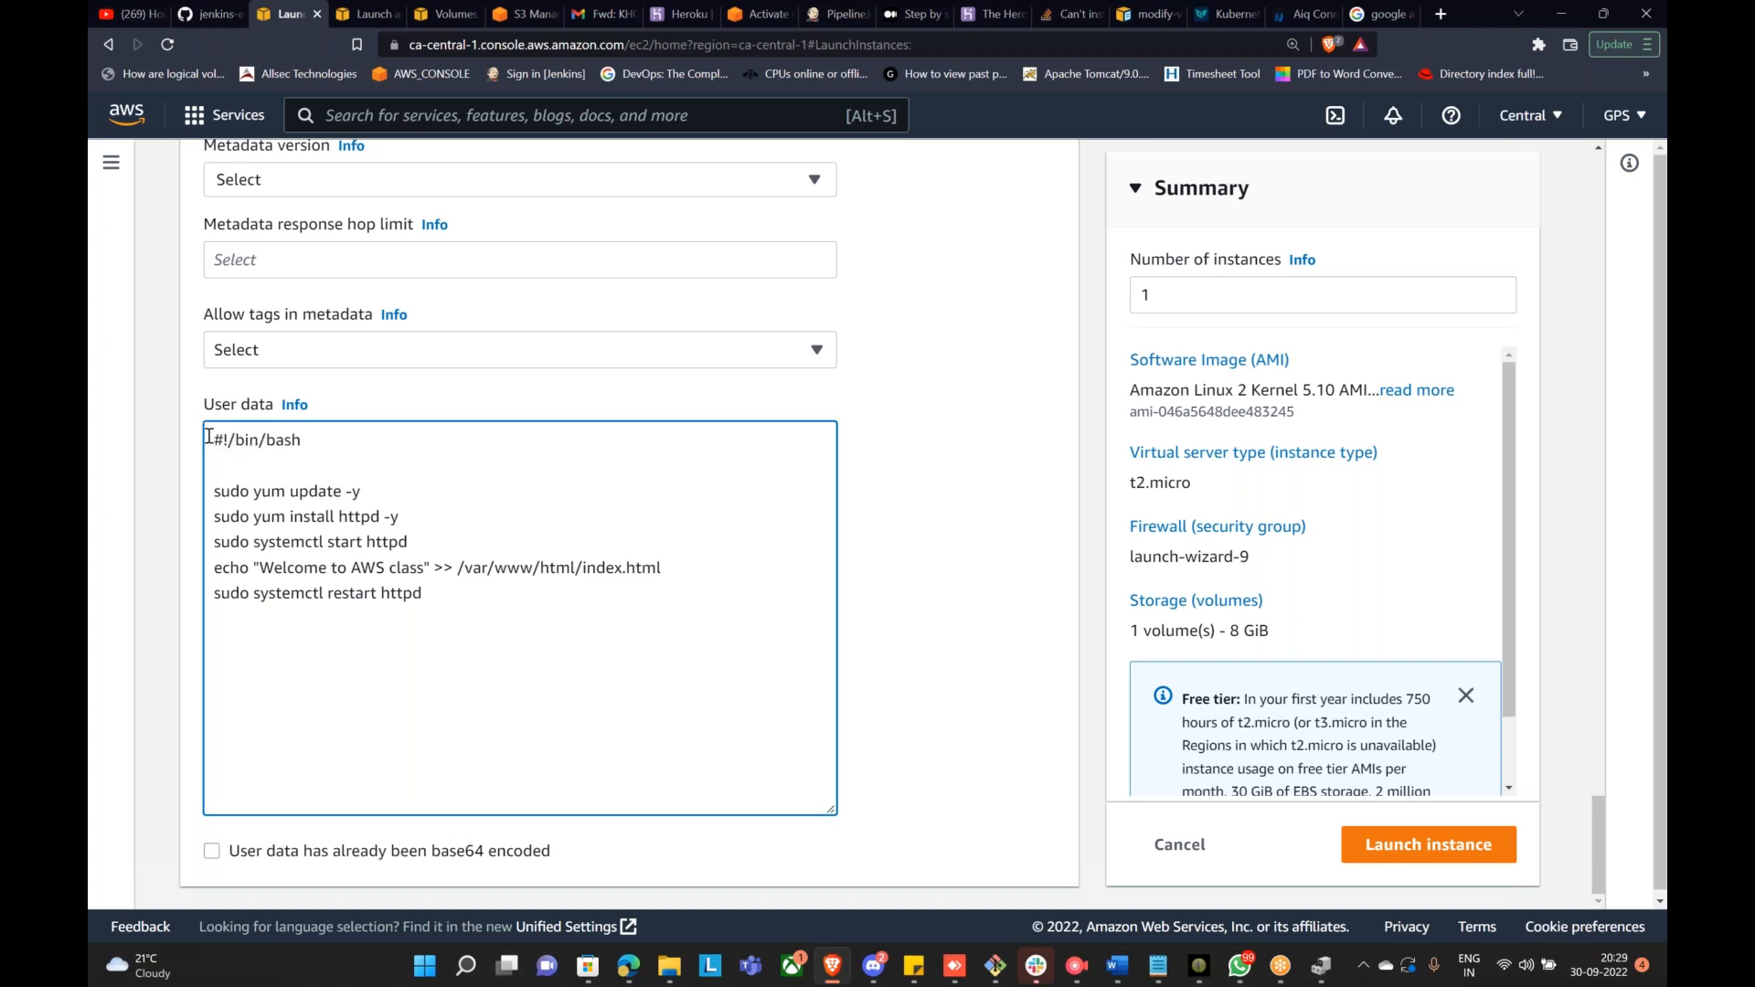
{"action": "left_click_drag", "start_coordinate": [210, 439], "coordinate": [332, 451]}
{"action": "left_click", "coordinate": [484, 512]}
Step: Check the launch summary and launch the configured instance
{"action": "scroll", "coordinate": [483, 512], "scroll_direction": "down", "scroll_amount": 1}
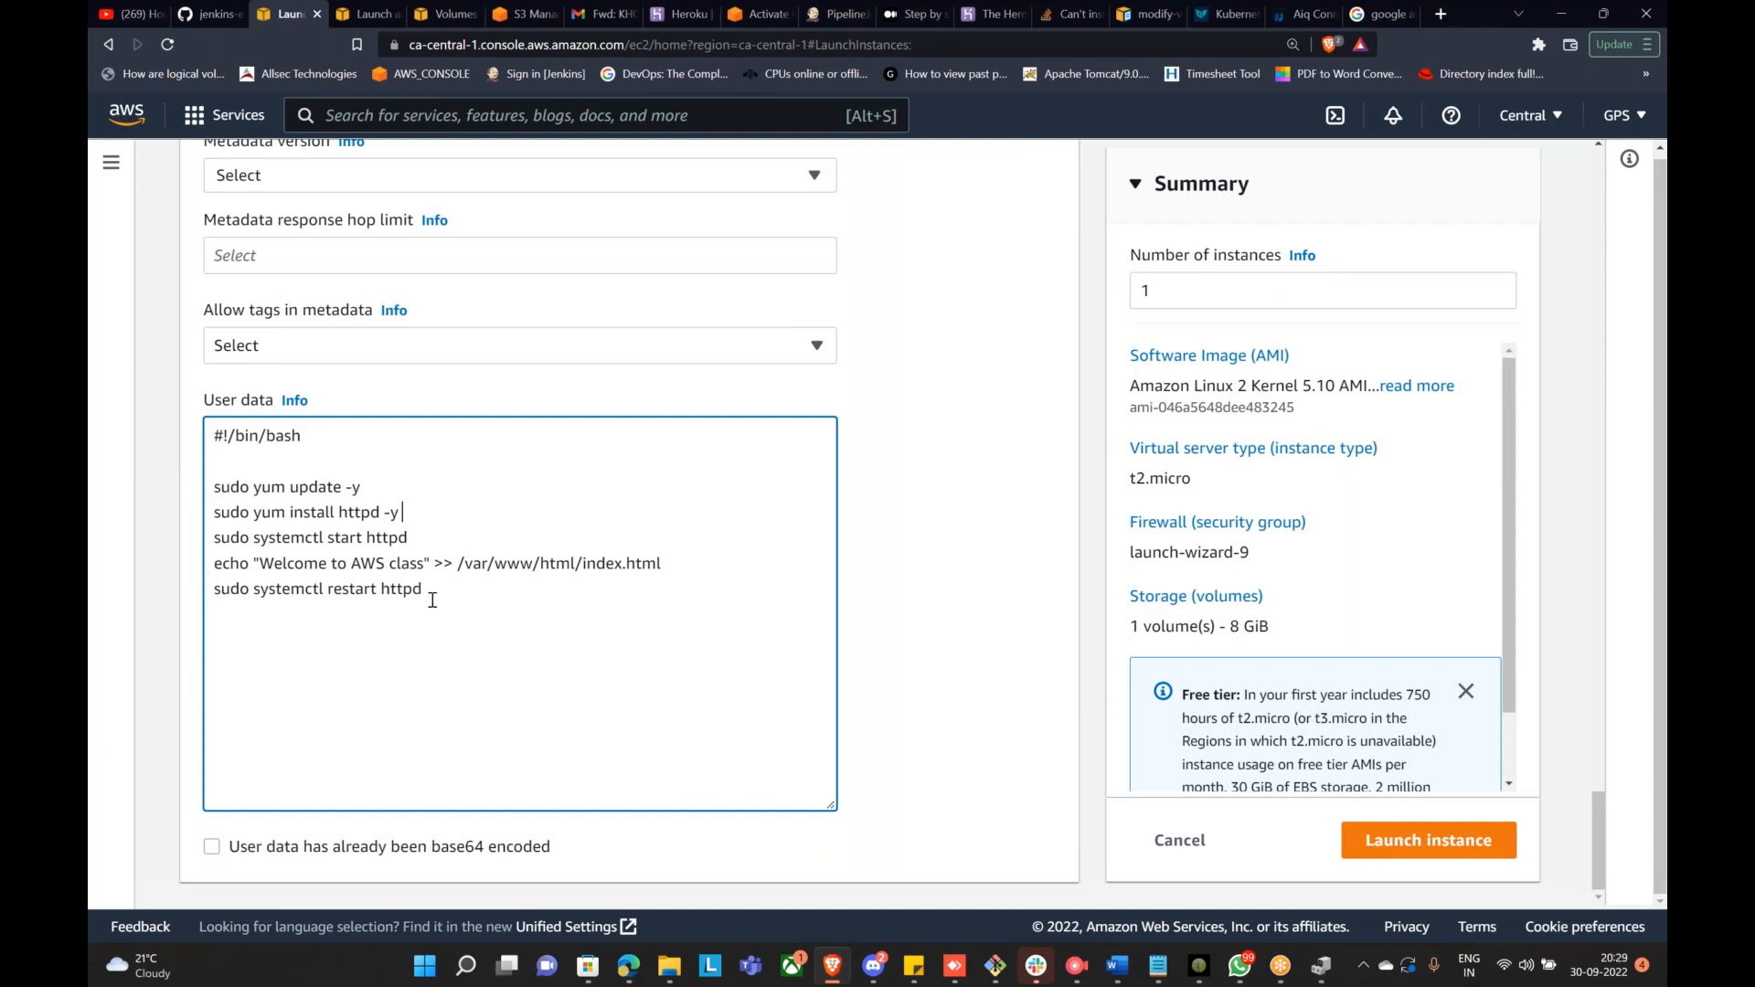
{"action": "scroll", "coordinate": [1325, 731], "scroll_direction": "down", "scroll_amount": 2}
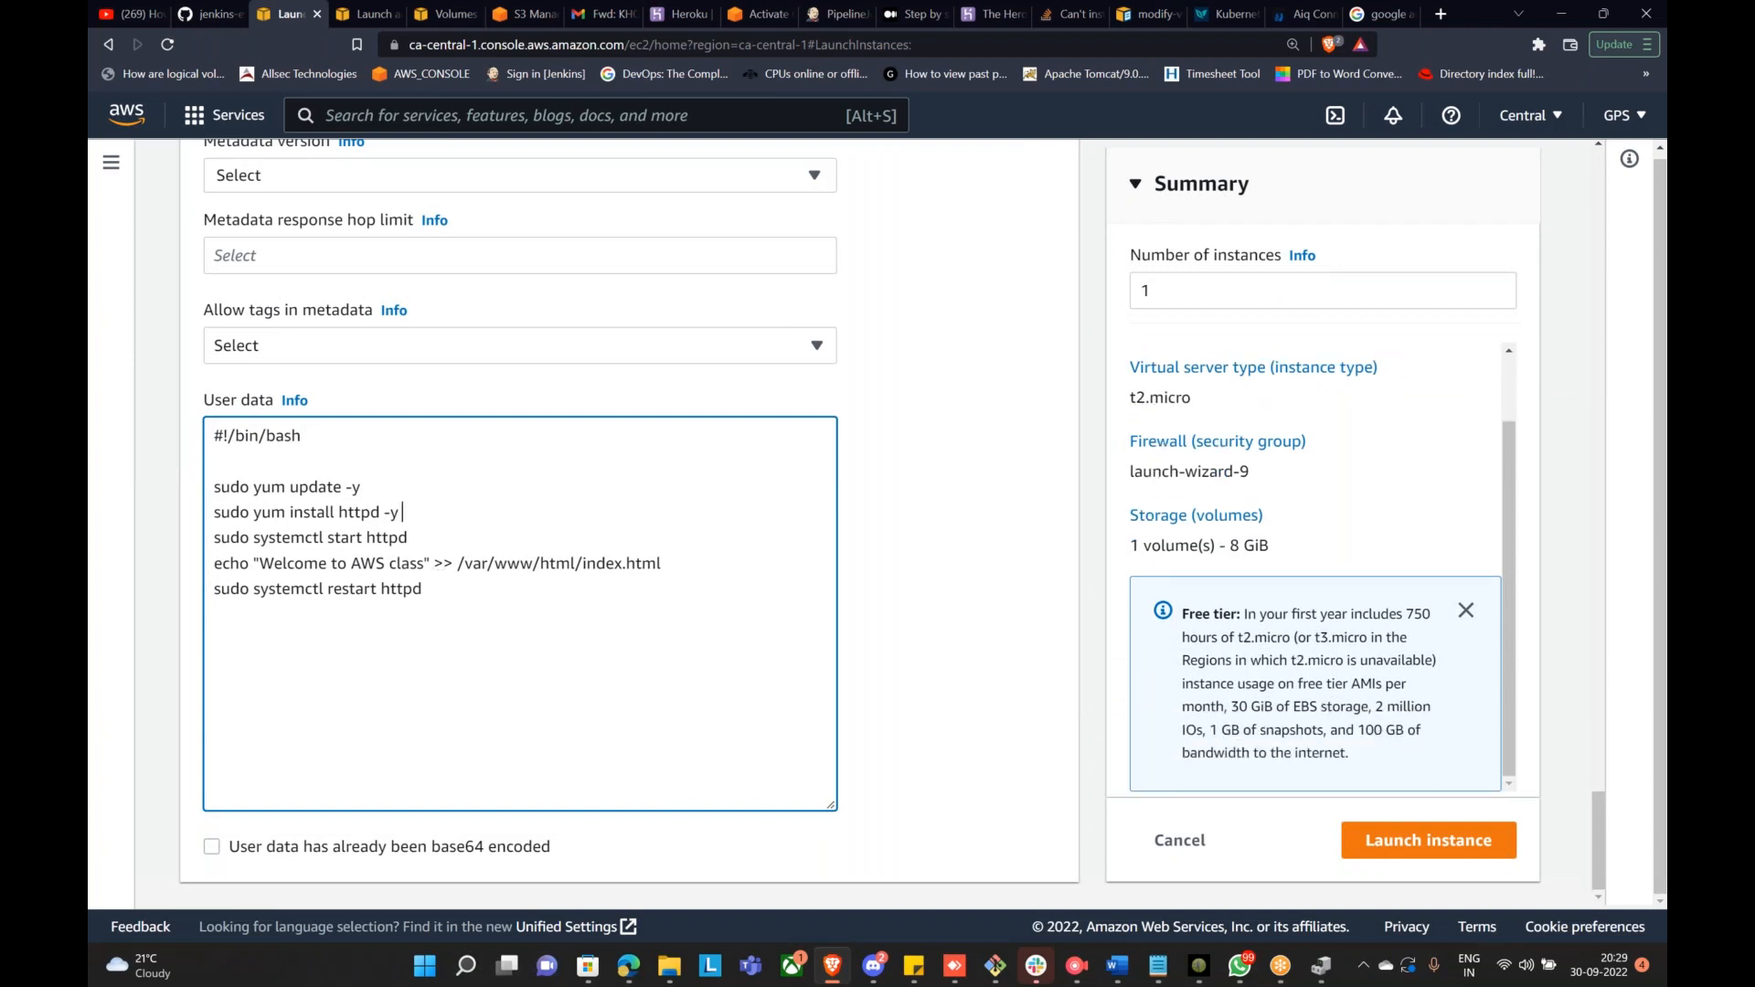
{"action": "left_click", "coordinate": [1438, 852]}
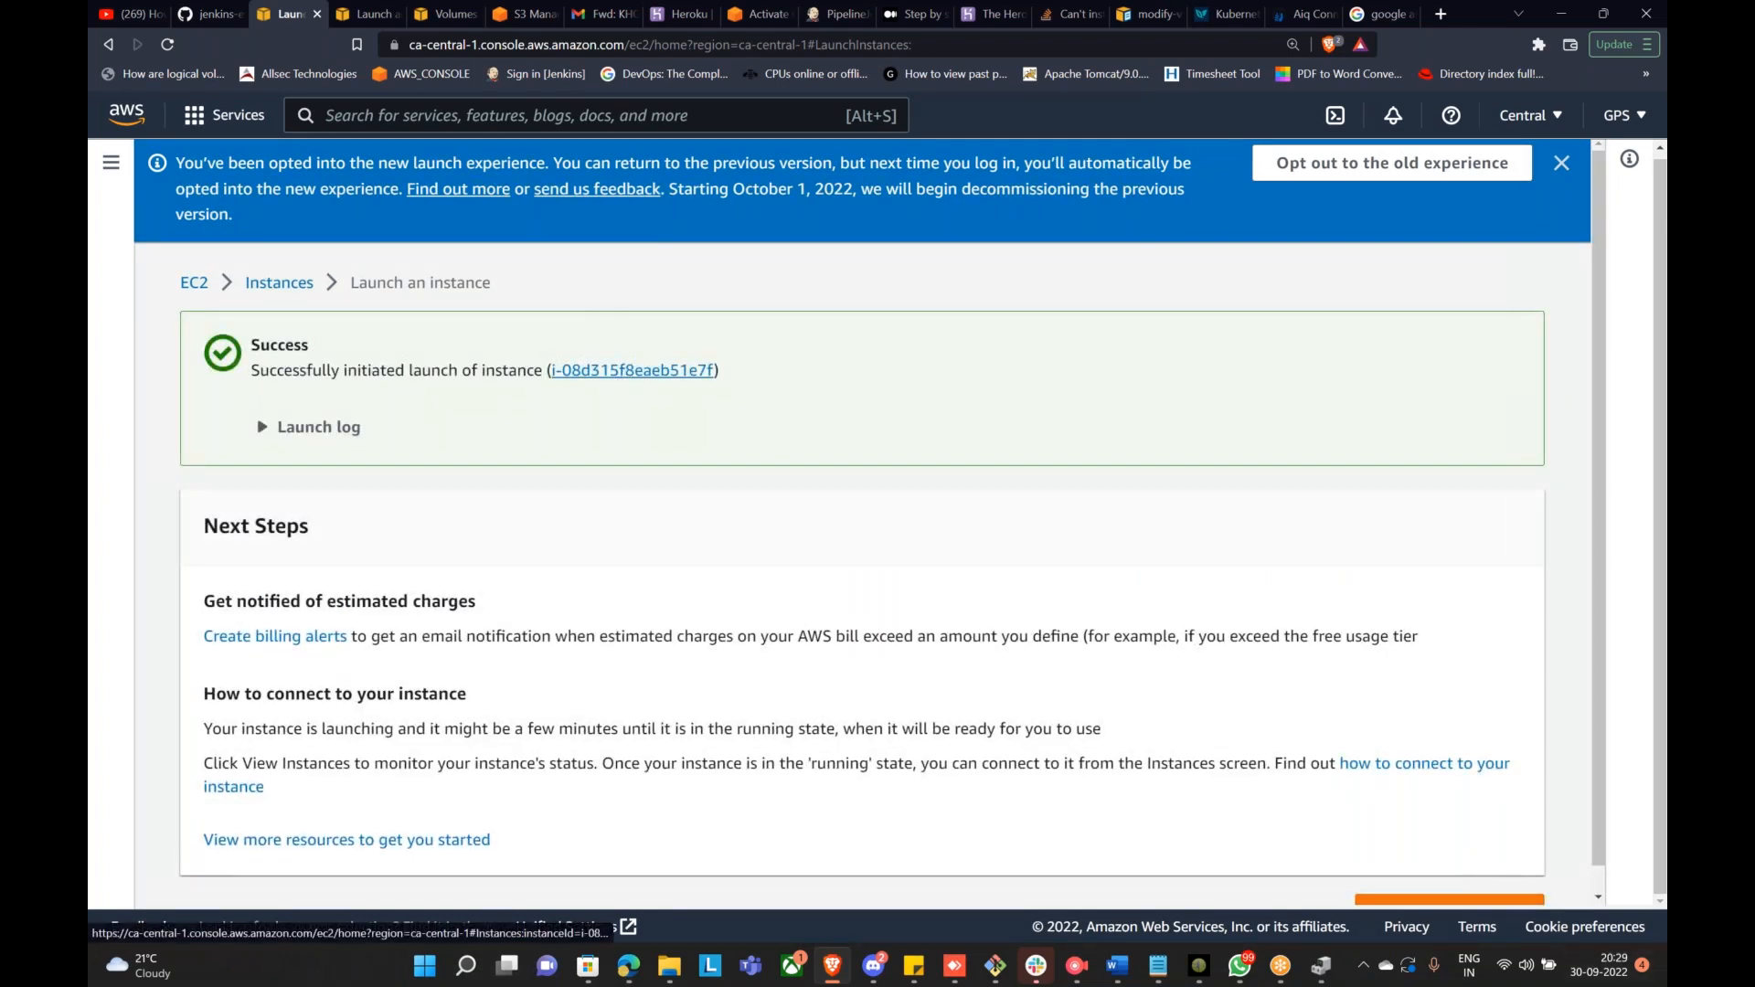
Step: Open the newly launched instance in the instance list, select it and copy its public IPv4 address
{"action": "left_click", "coordinate": [631, 370]}
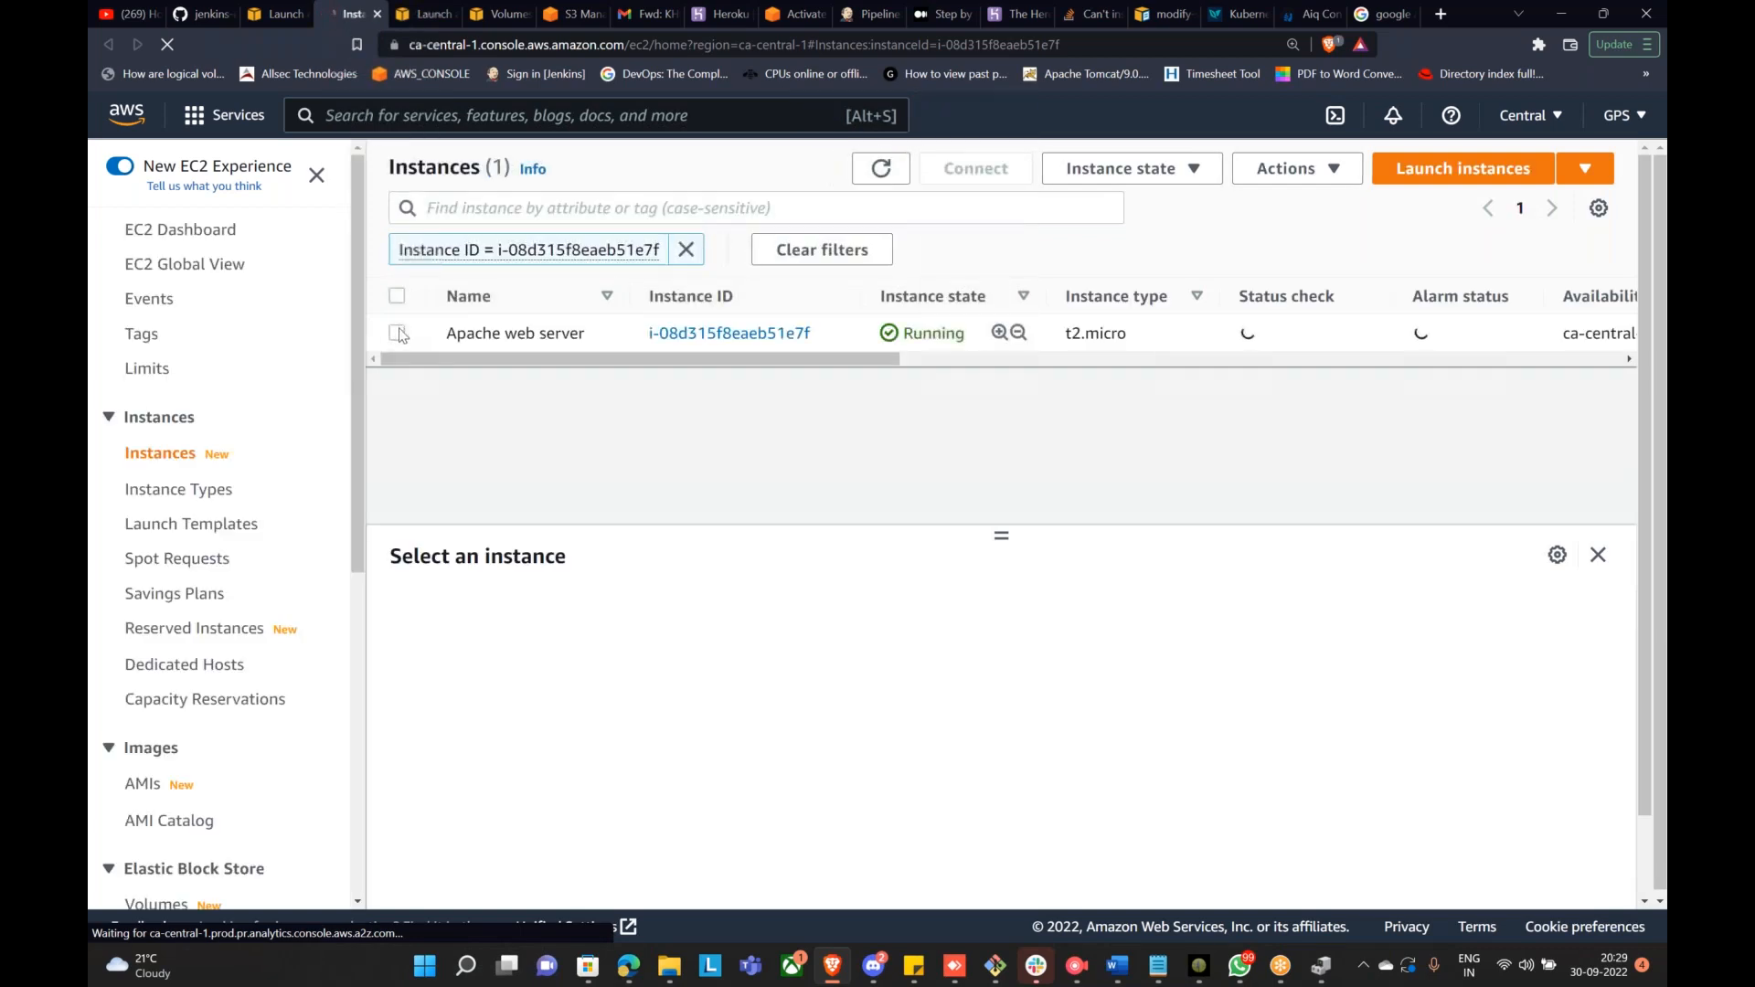
{"action": "left_click", "coordinate": [397, 333]}
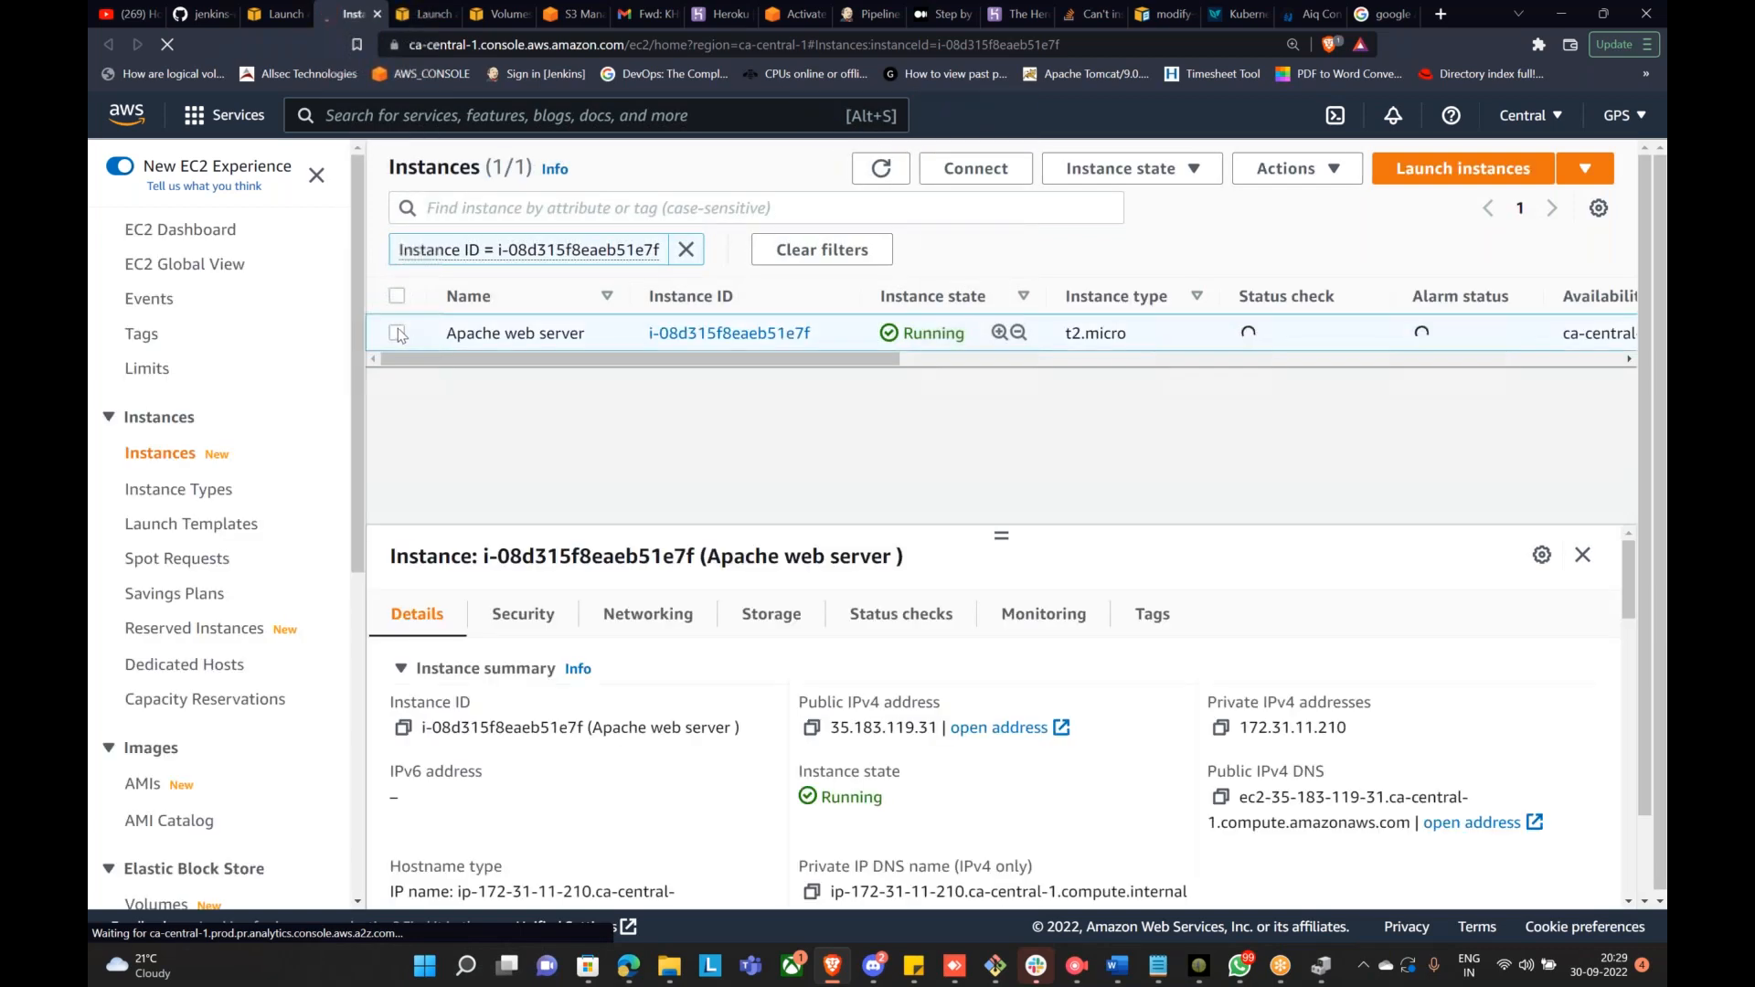
{"action": "left_click", "coordinate": [812, 731]}
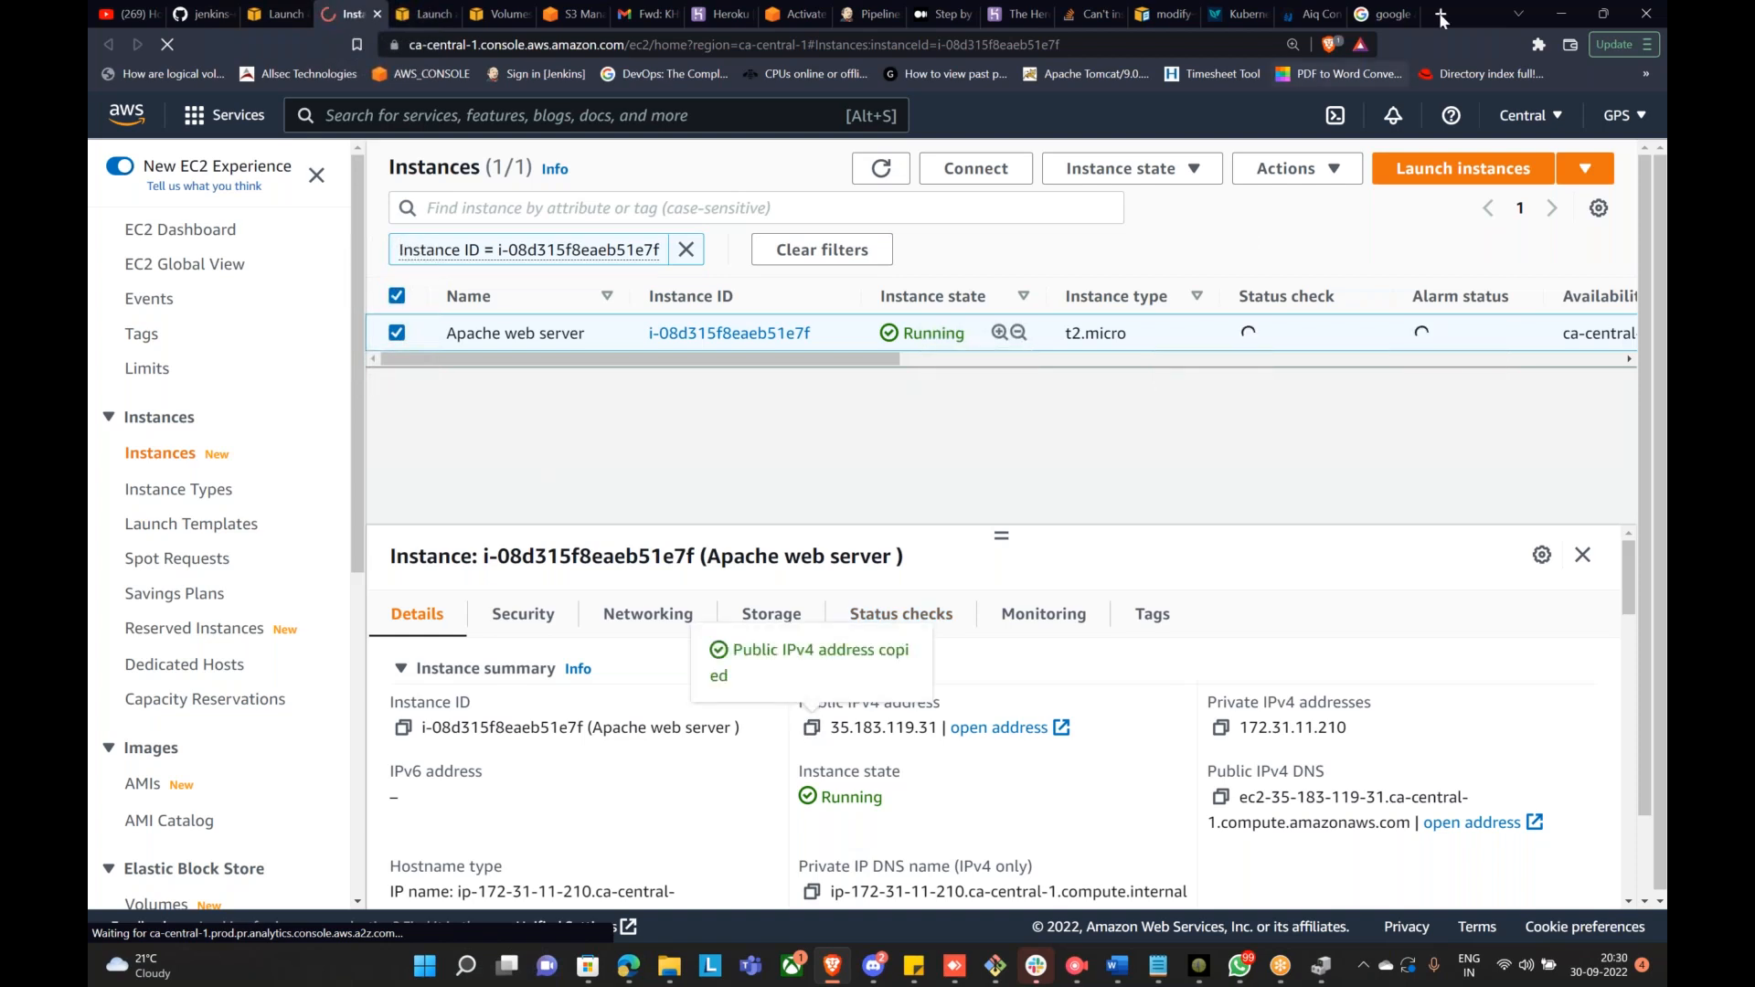
Step: Load the copied address 35.183.119.31 in the browser tab with the Google search and refresh the page
{"action": "left_click", "coordinate": [1385, 14]}
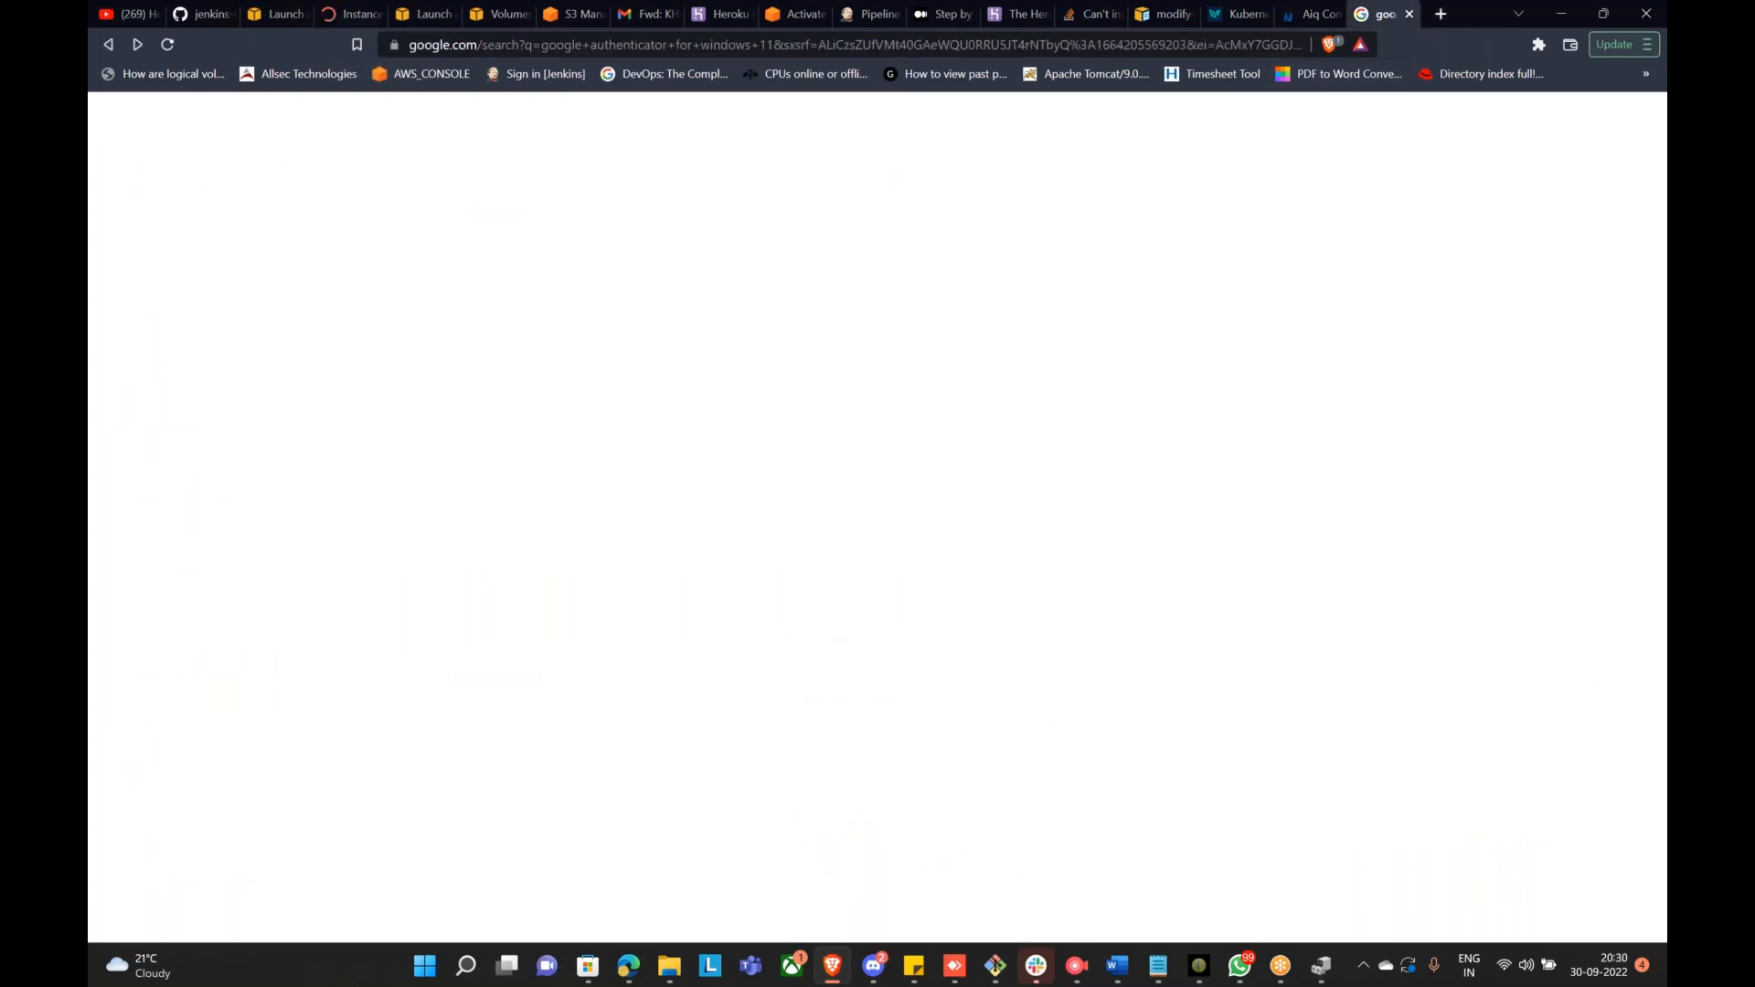
{"action": "left_click", "coordinate": [731, 50]}
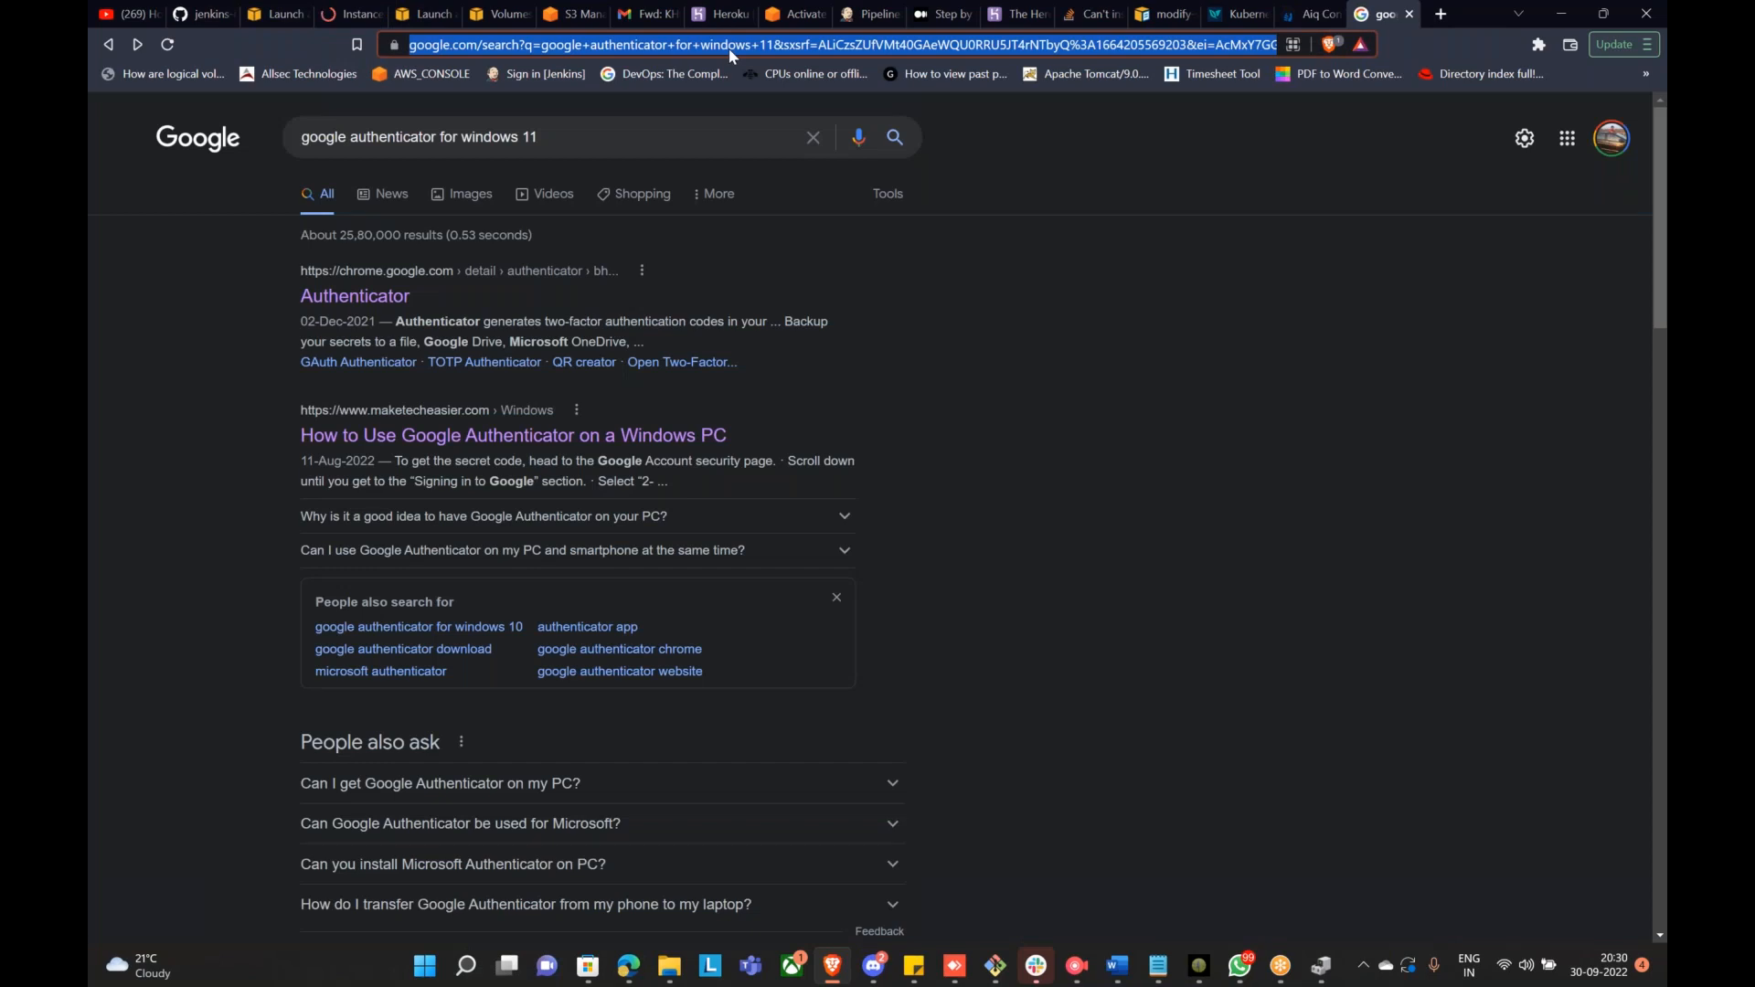
{"action": "key", "text": "ctrl+v"}
{"action": "key", "text": "Return"}
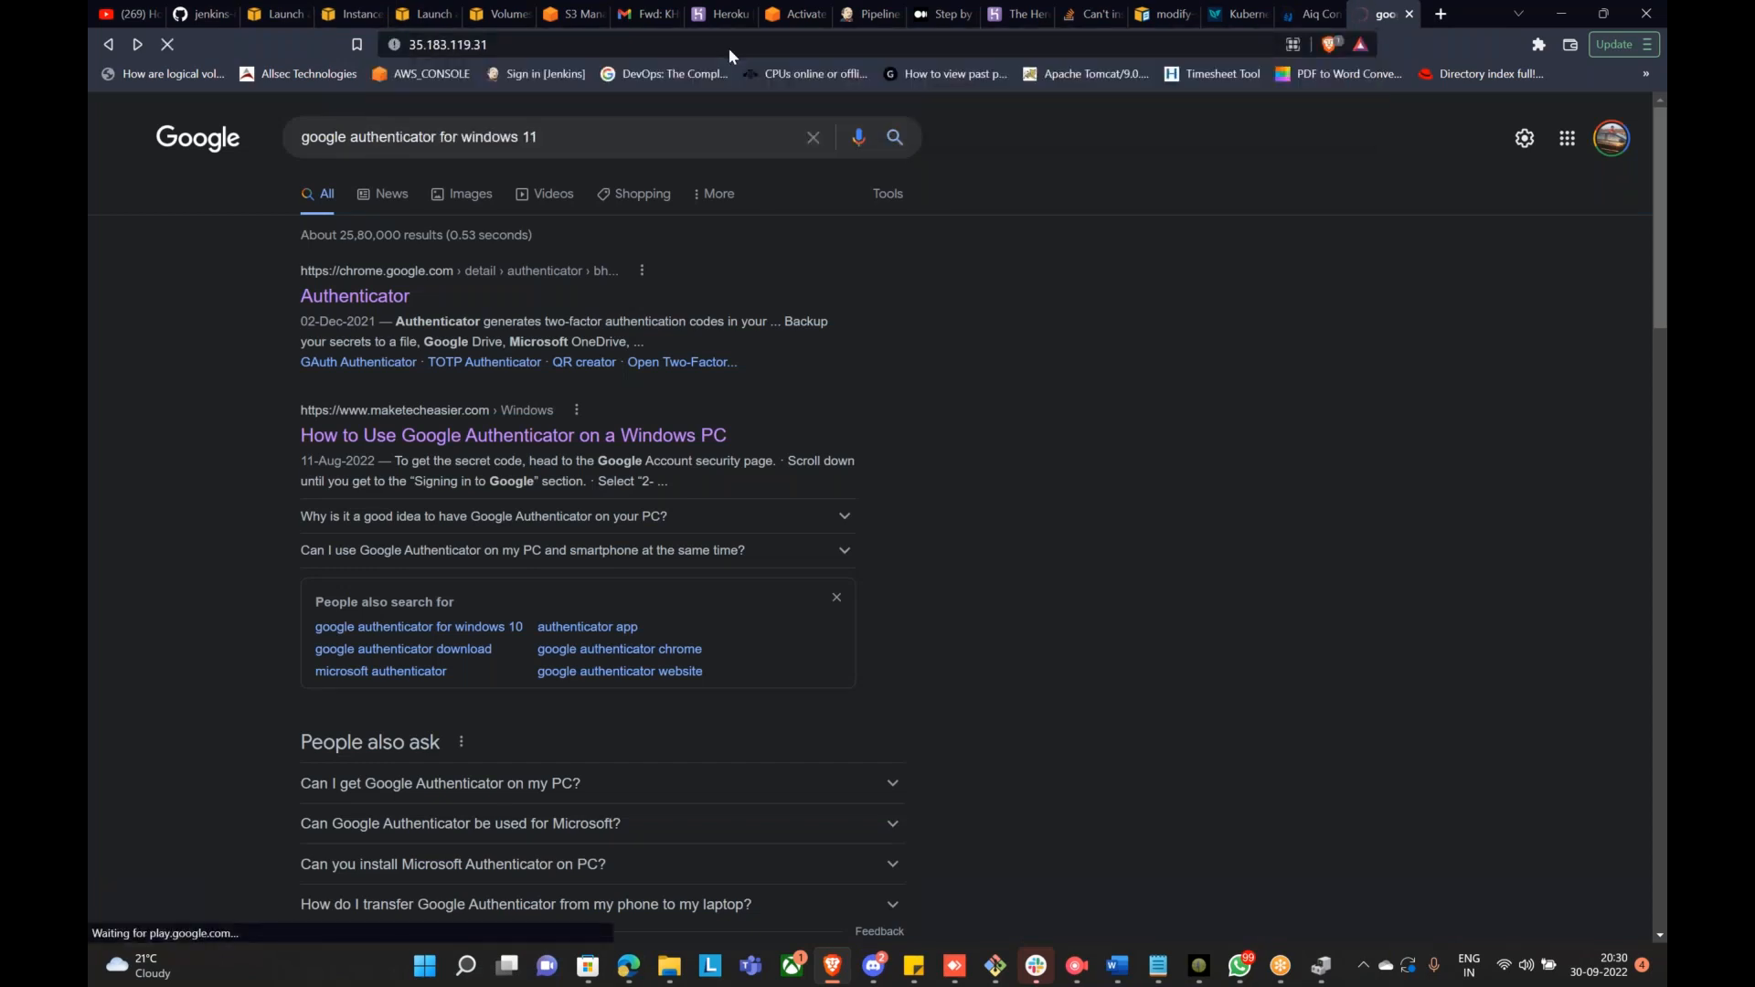
{"action": "key", "text": "F5"}
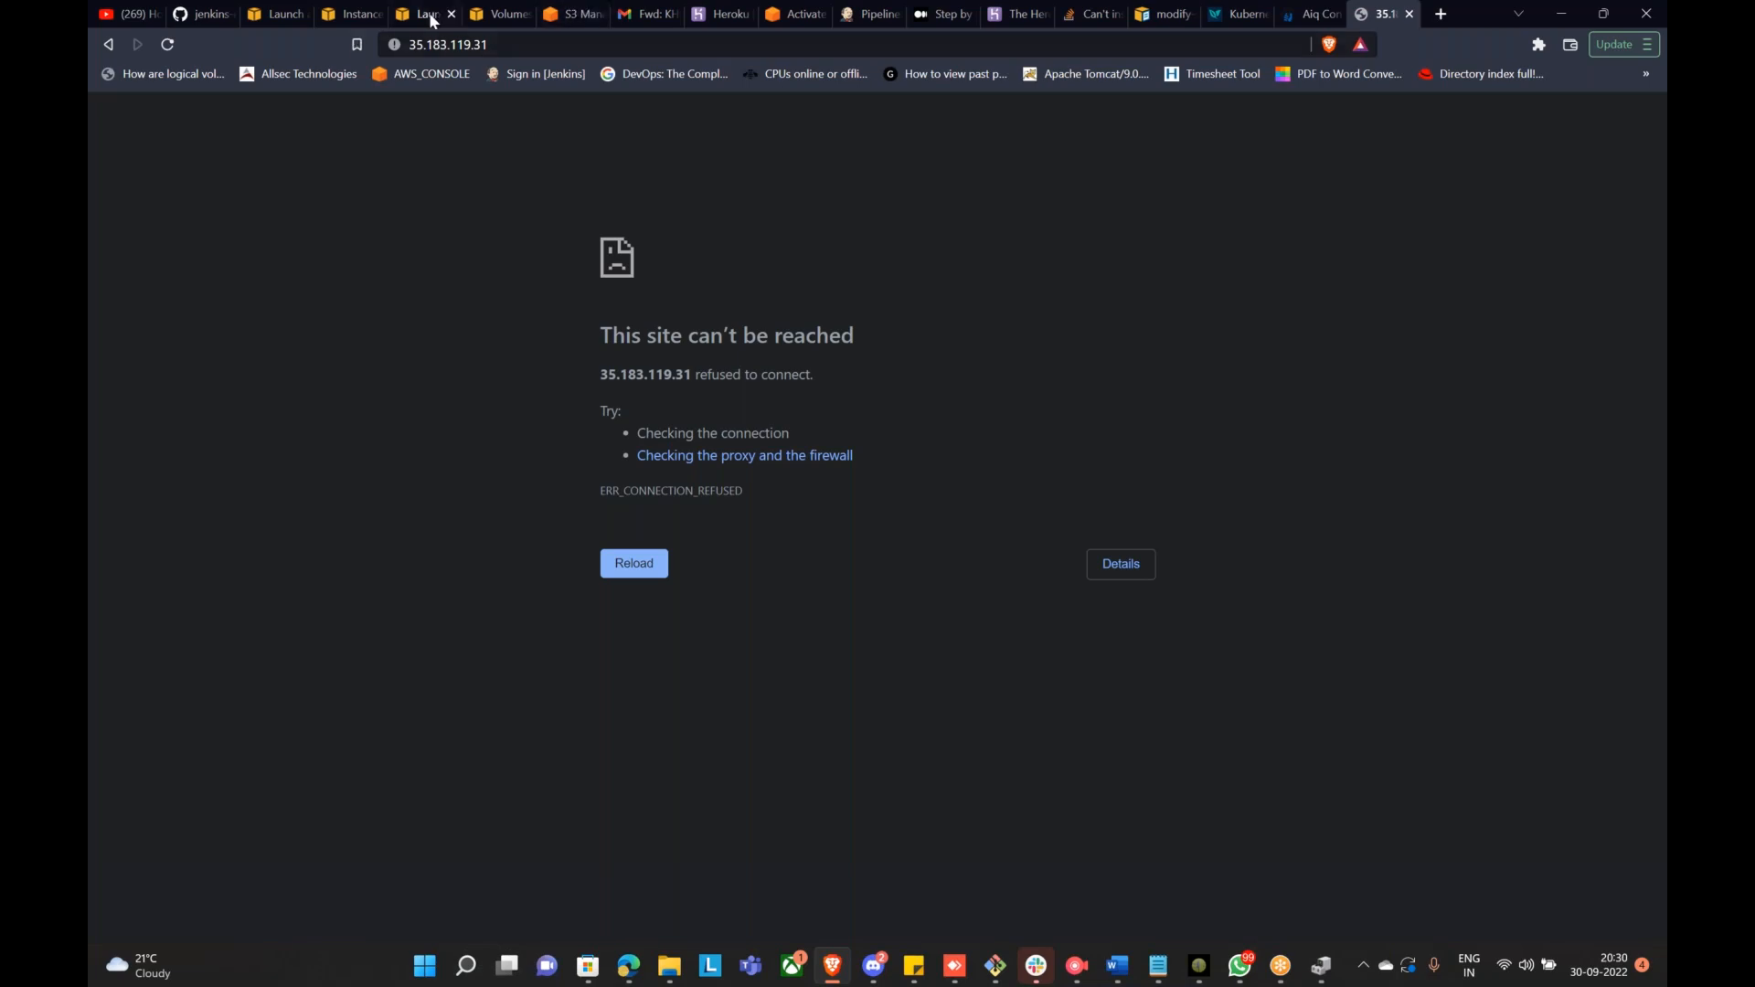
Step: Review the inbound security group rules of the Apache web server instance in the EC2 console, checking ports, protocols and sources
{"action": "left_click", "coordinate": [352, 14]}
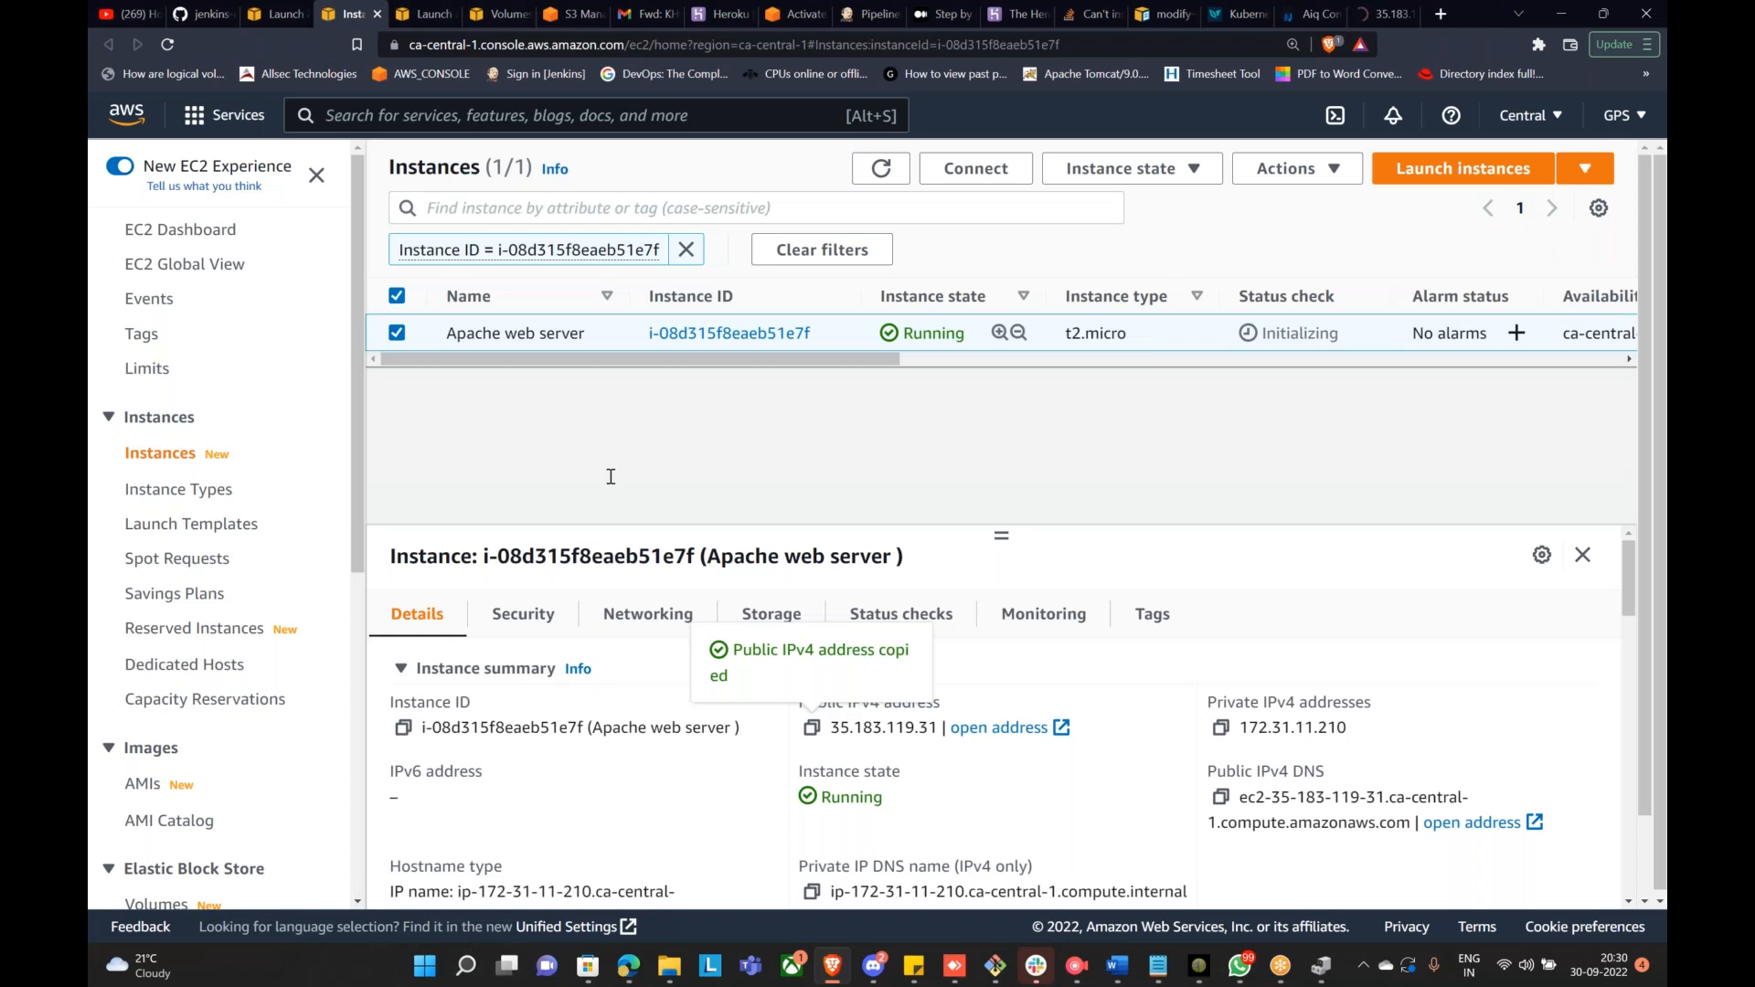
{"action": "left_click", "coordinate": [517, 614]}
{"action": "scroll", "coordinate": [886, 777], "scroll_direction": "down", "scroll_amount": 5}
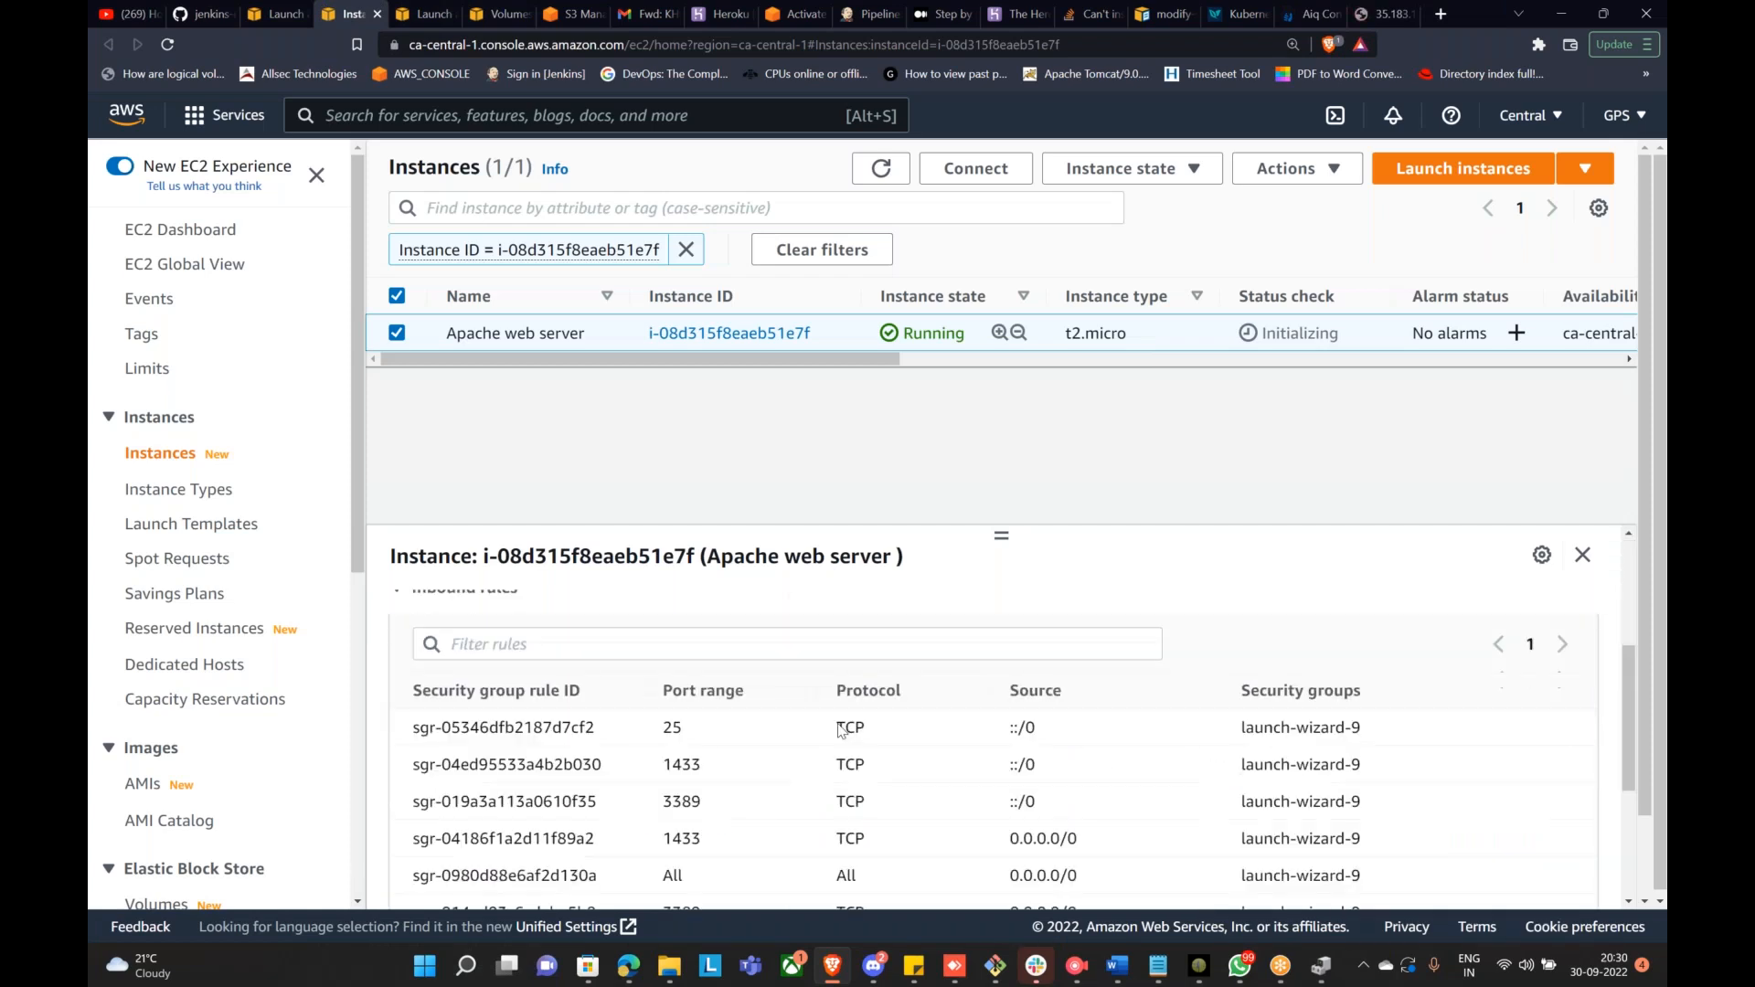
{"action": "scroll", "coordinate": [887, 777], "scroll_direction": "up", "scroll_amount": 5}
{"action": "scroll", "coordinate": [869, 791], "scroll_direction": "down", "scroll_amount": 5}
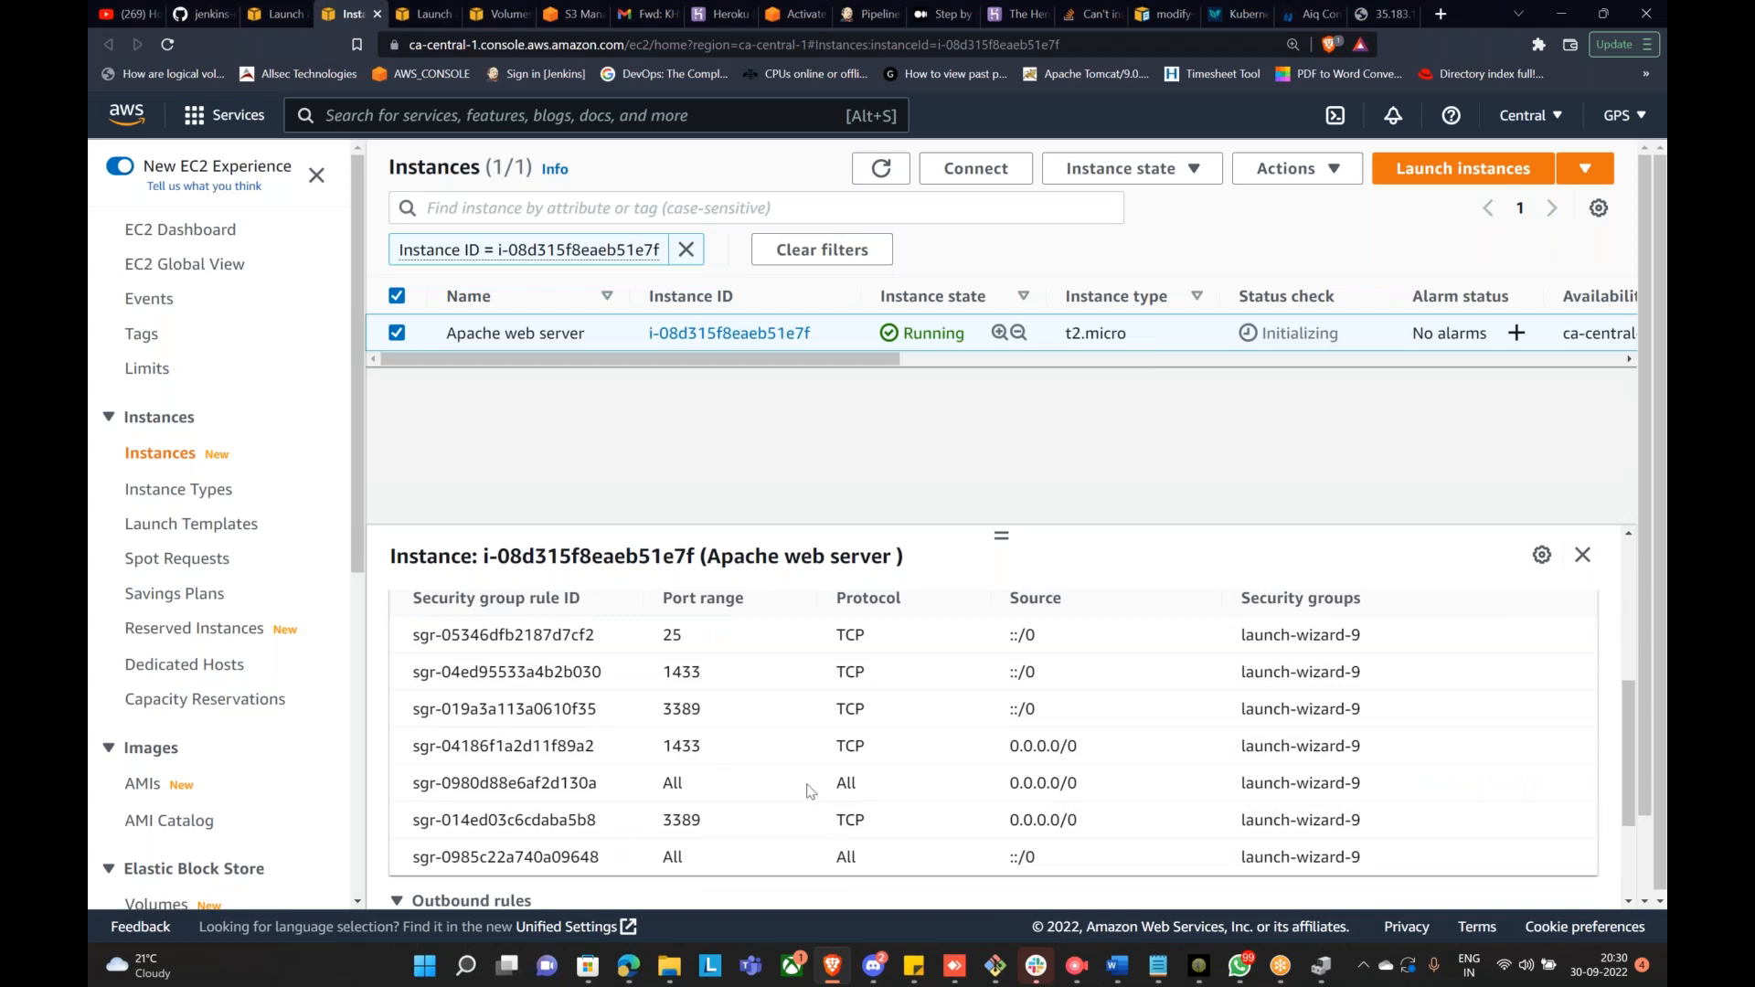
{"action": "scroll", "coordinate": [809, 789], "scroll_direction": "up", "scroll_amount": 1}
{"action": "scroll", "coordinate": [809, 789], "scroll_direction": "up", "scroll_amount": 5}
{"action": "scroll", "coordinate": [744, 811], "scroll_direction": "down", "scroll_amount": 5}
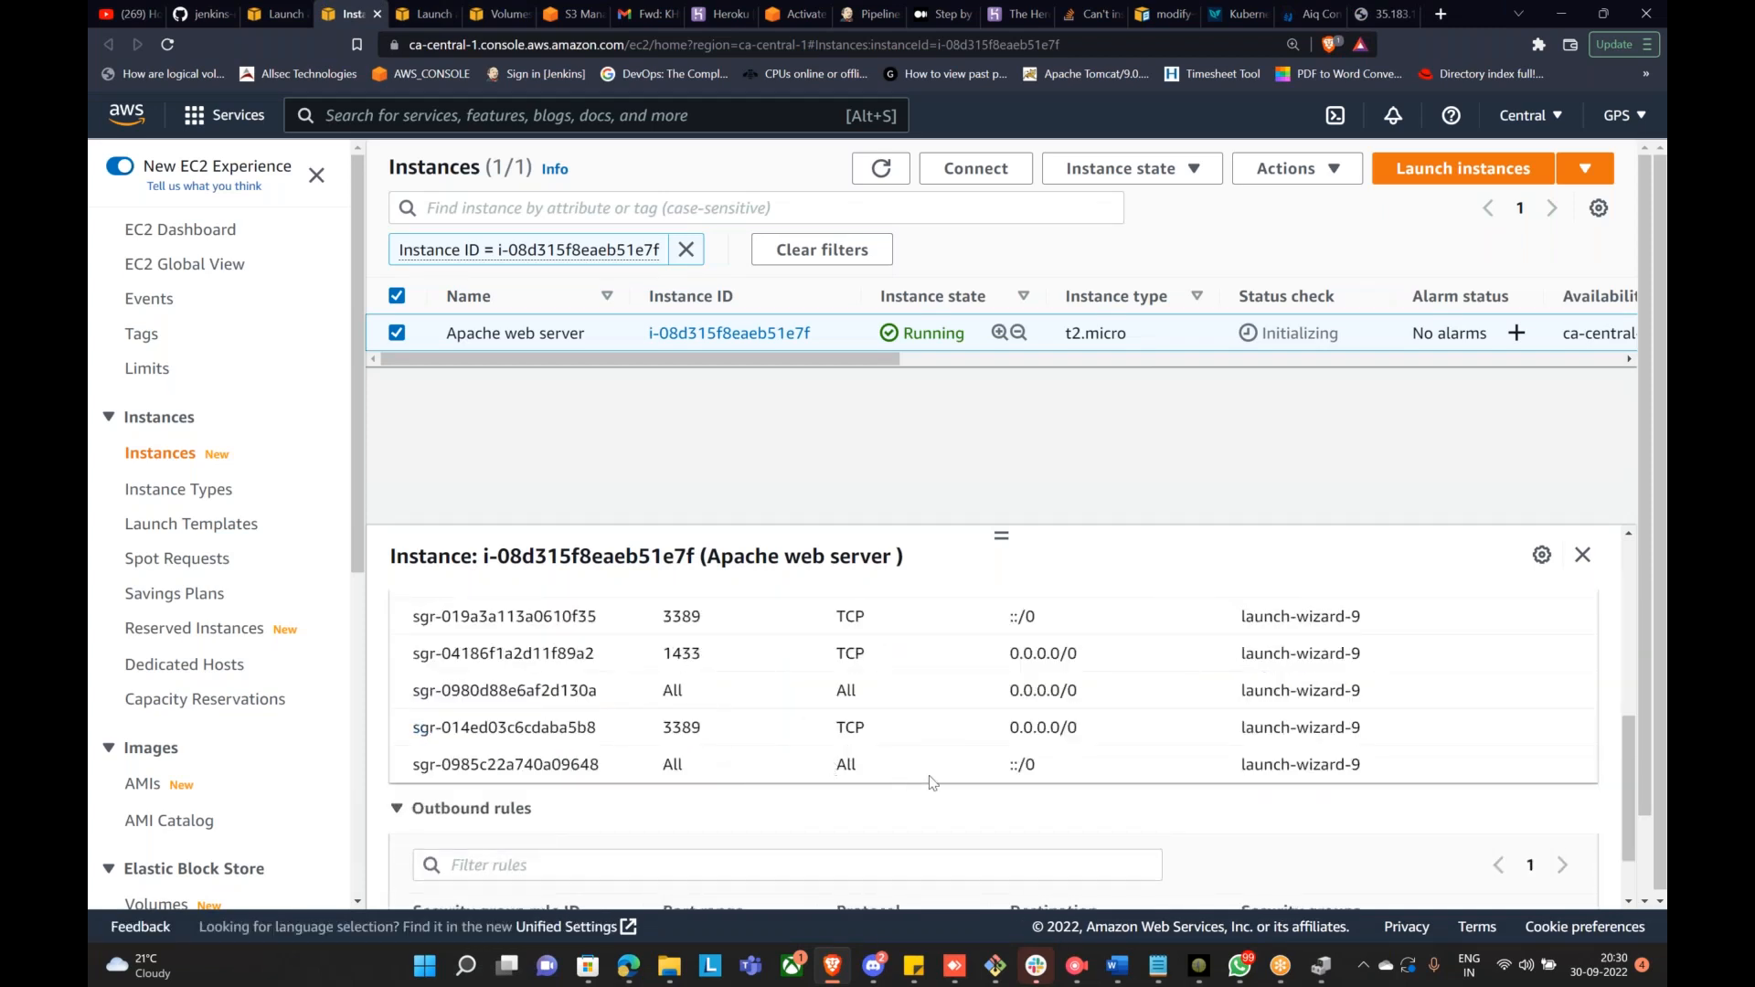
{"action": "scroll", "coordinate": [985, 770], "scroll_direction": "up", "scroll_amount": 5}
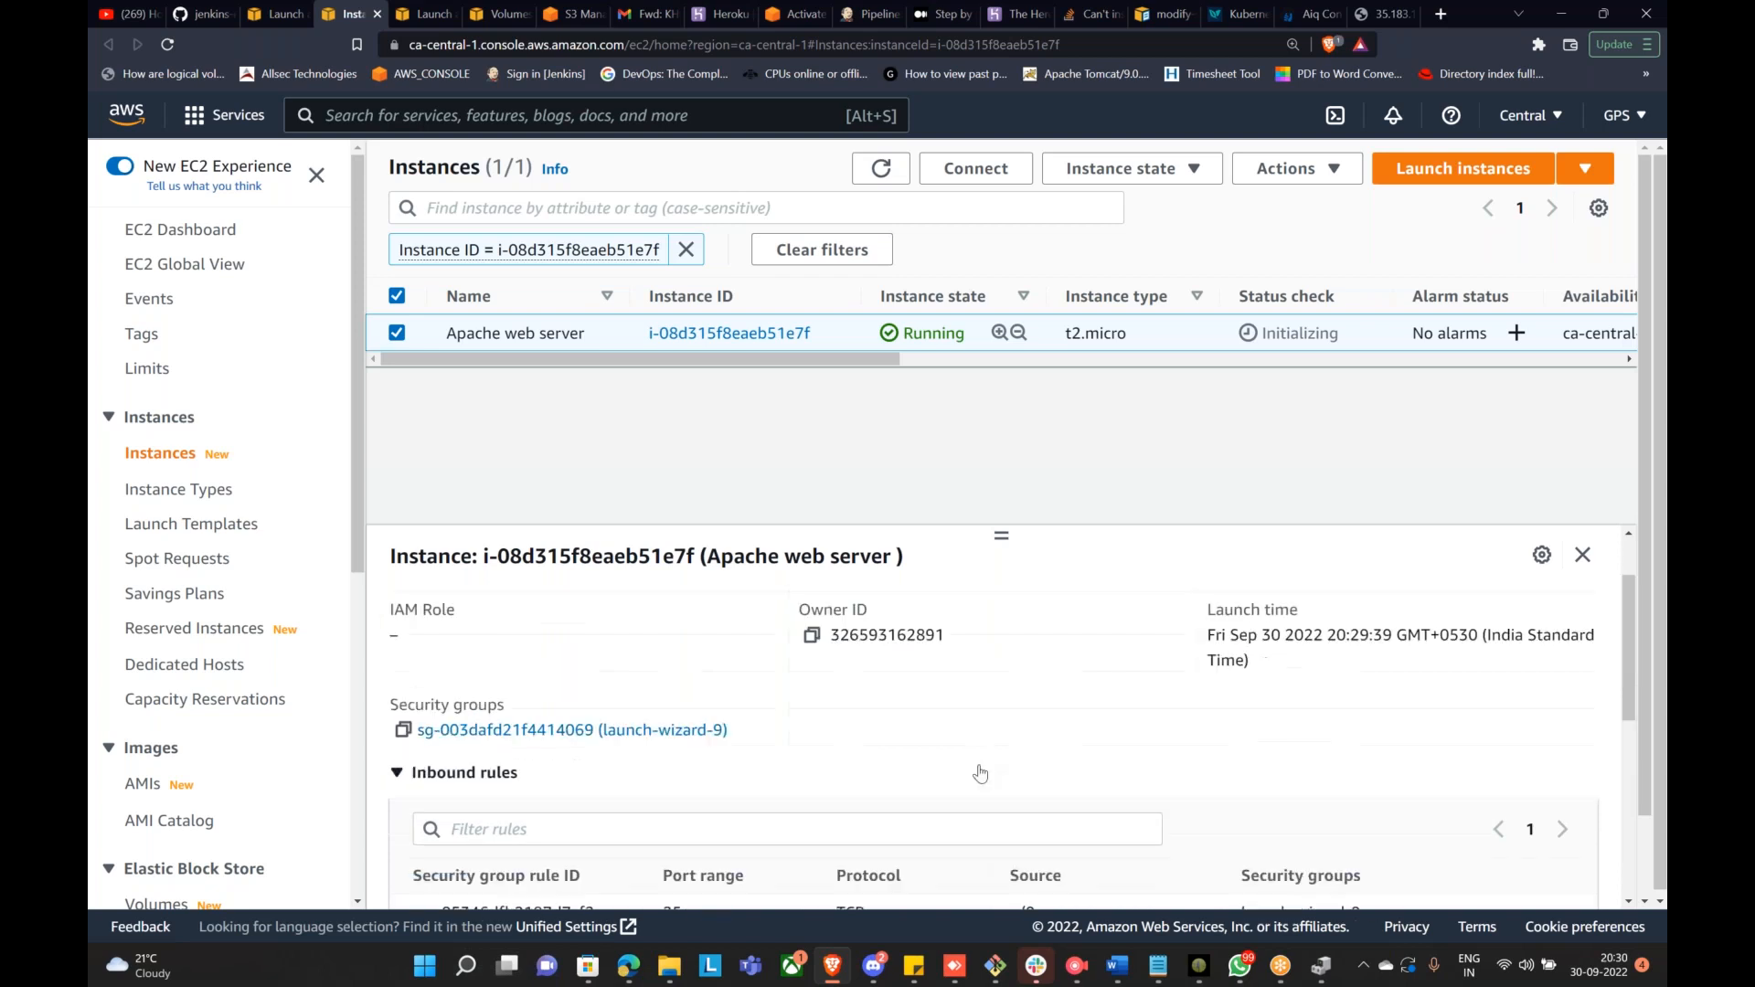
Step: Return to the 35.183.119.31 page, highlight its welcome text and reload the page
{"action": "left_click", "coordinate": [1369, 20]}
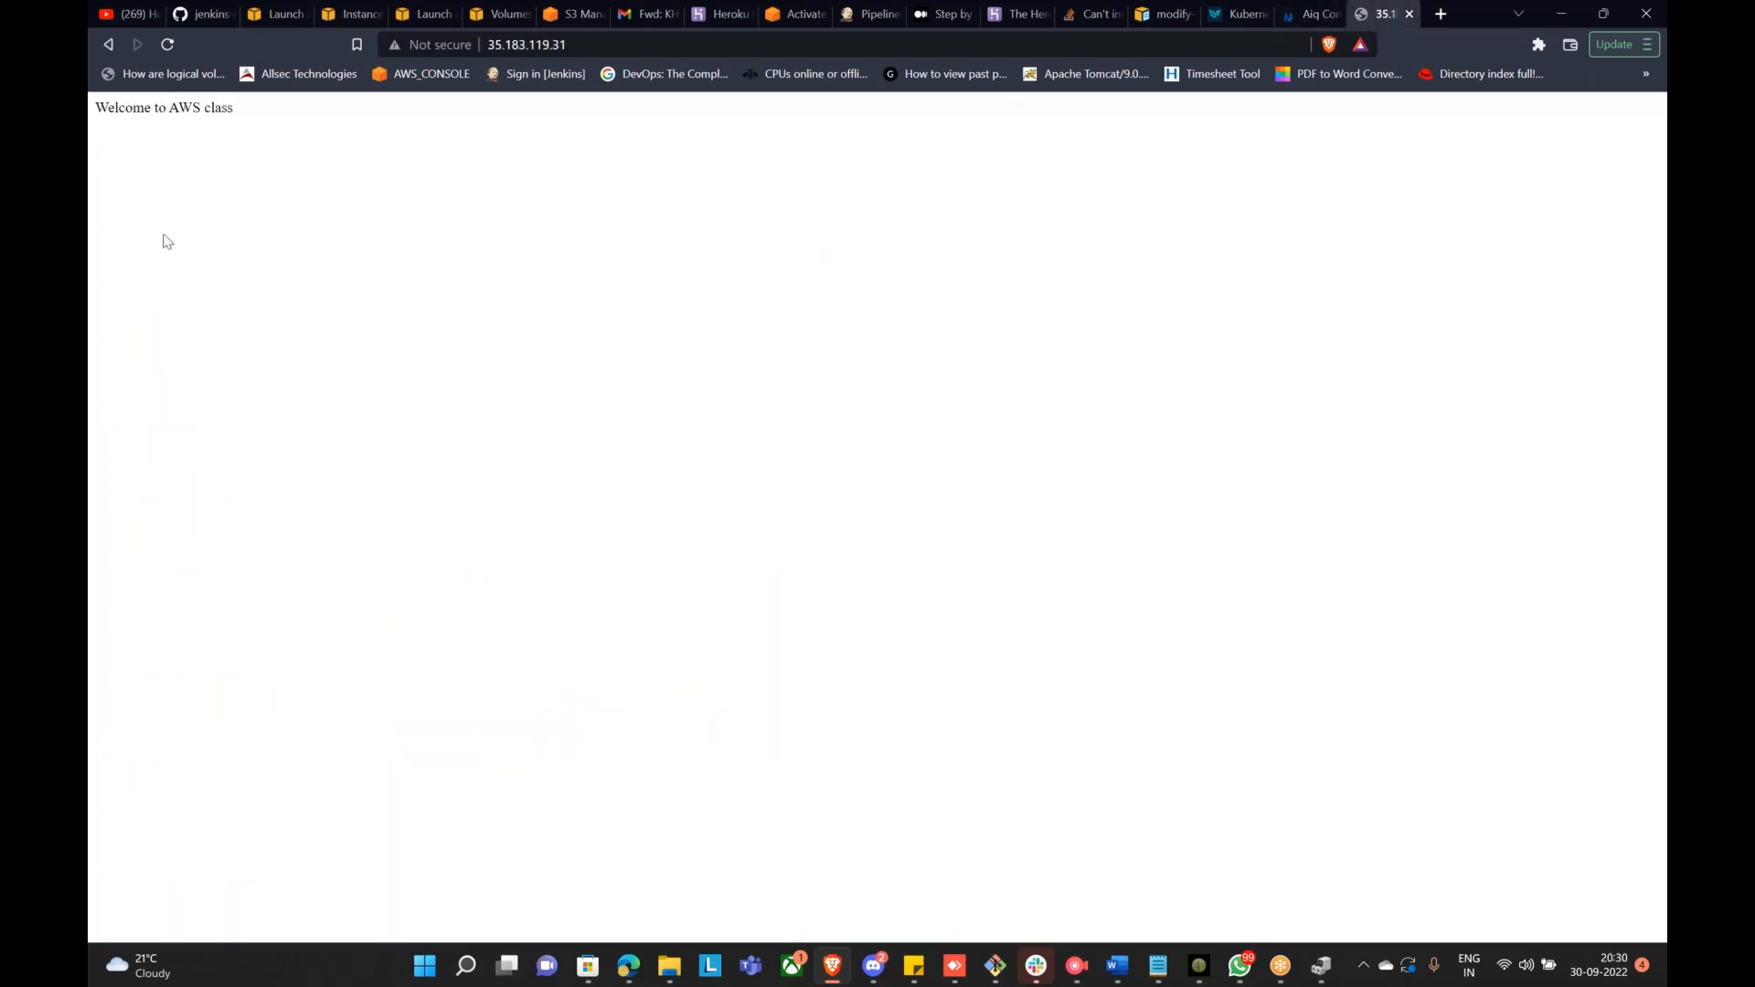
{"action": "left_click_drag", "start_coordinate": [96, 108], "coordinate": [259, 124]}
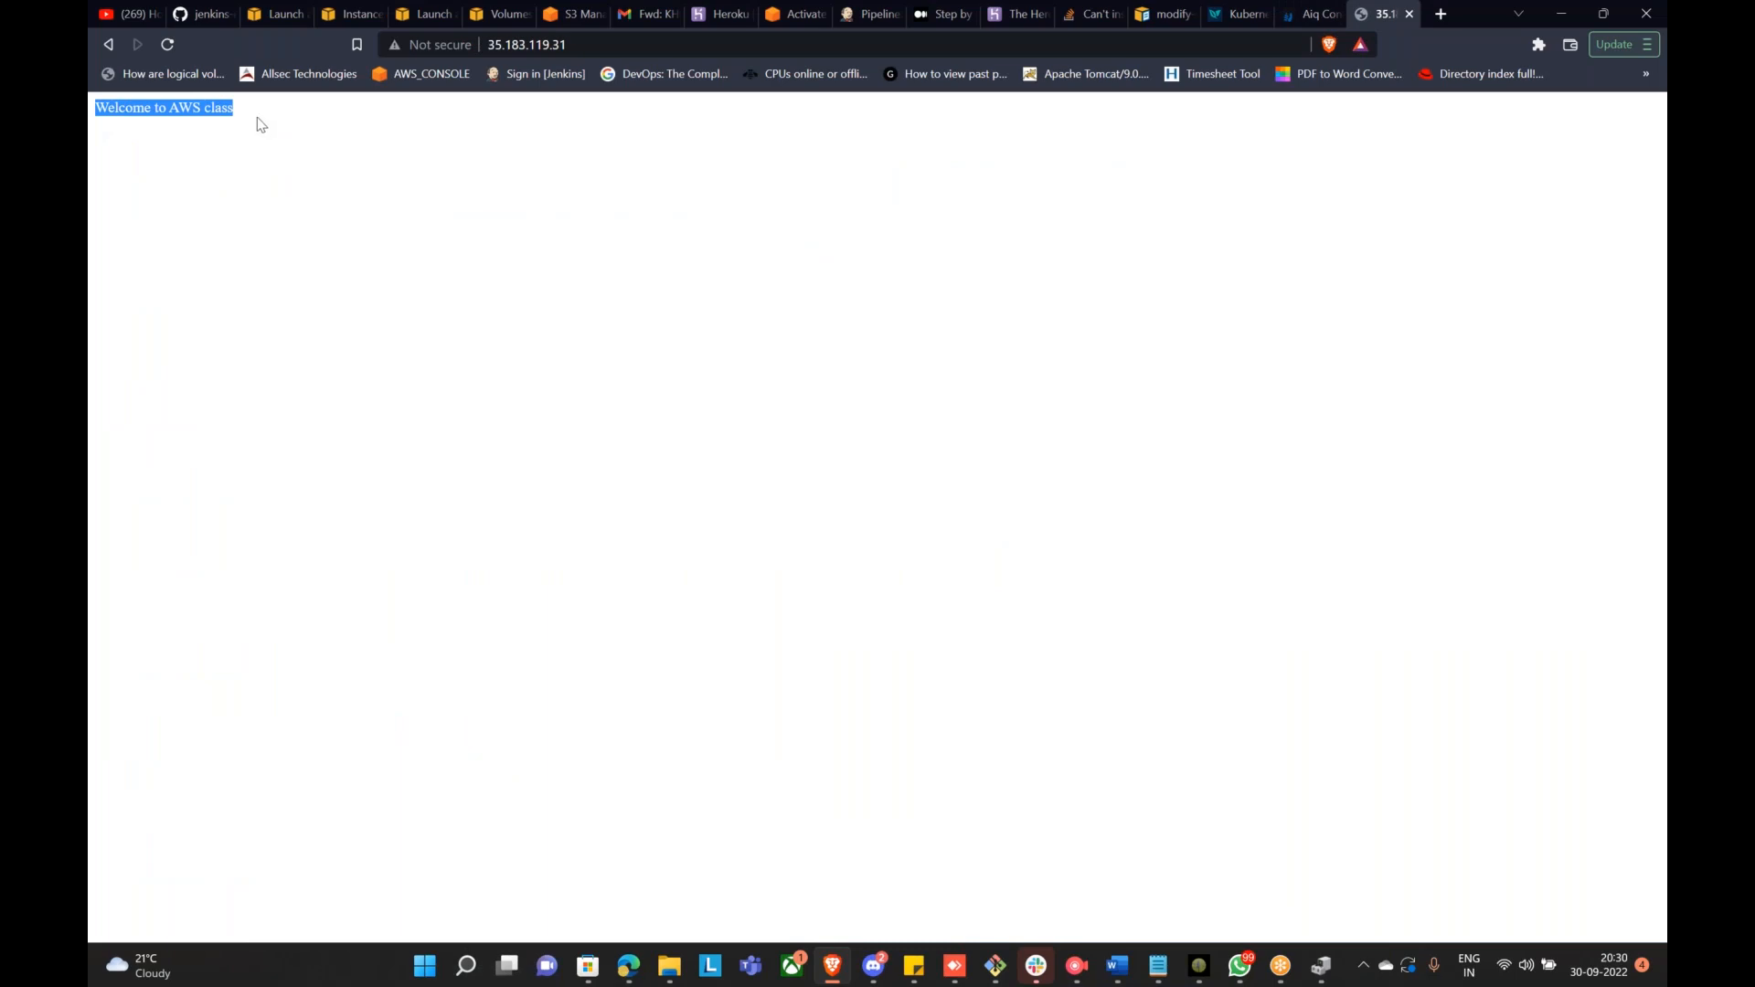
{"action": "left_click", "coordinate": [167, 44]}
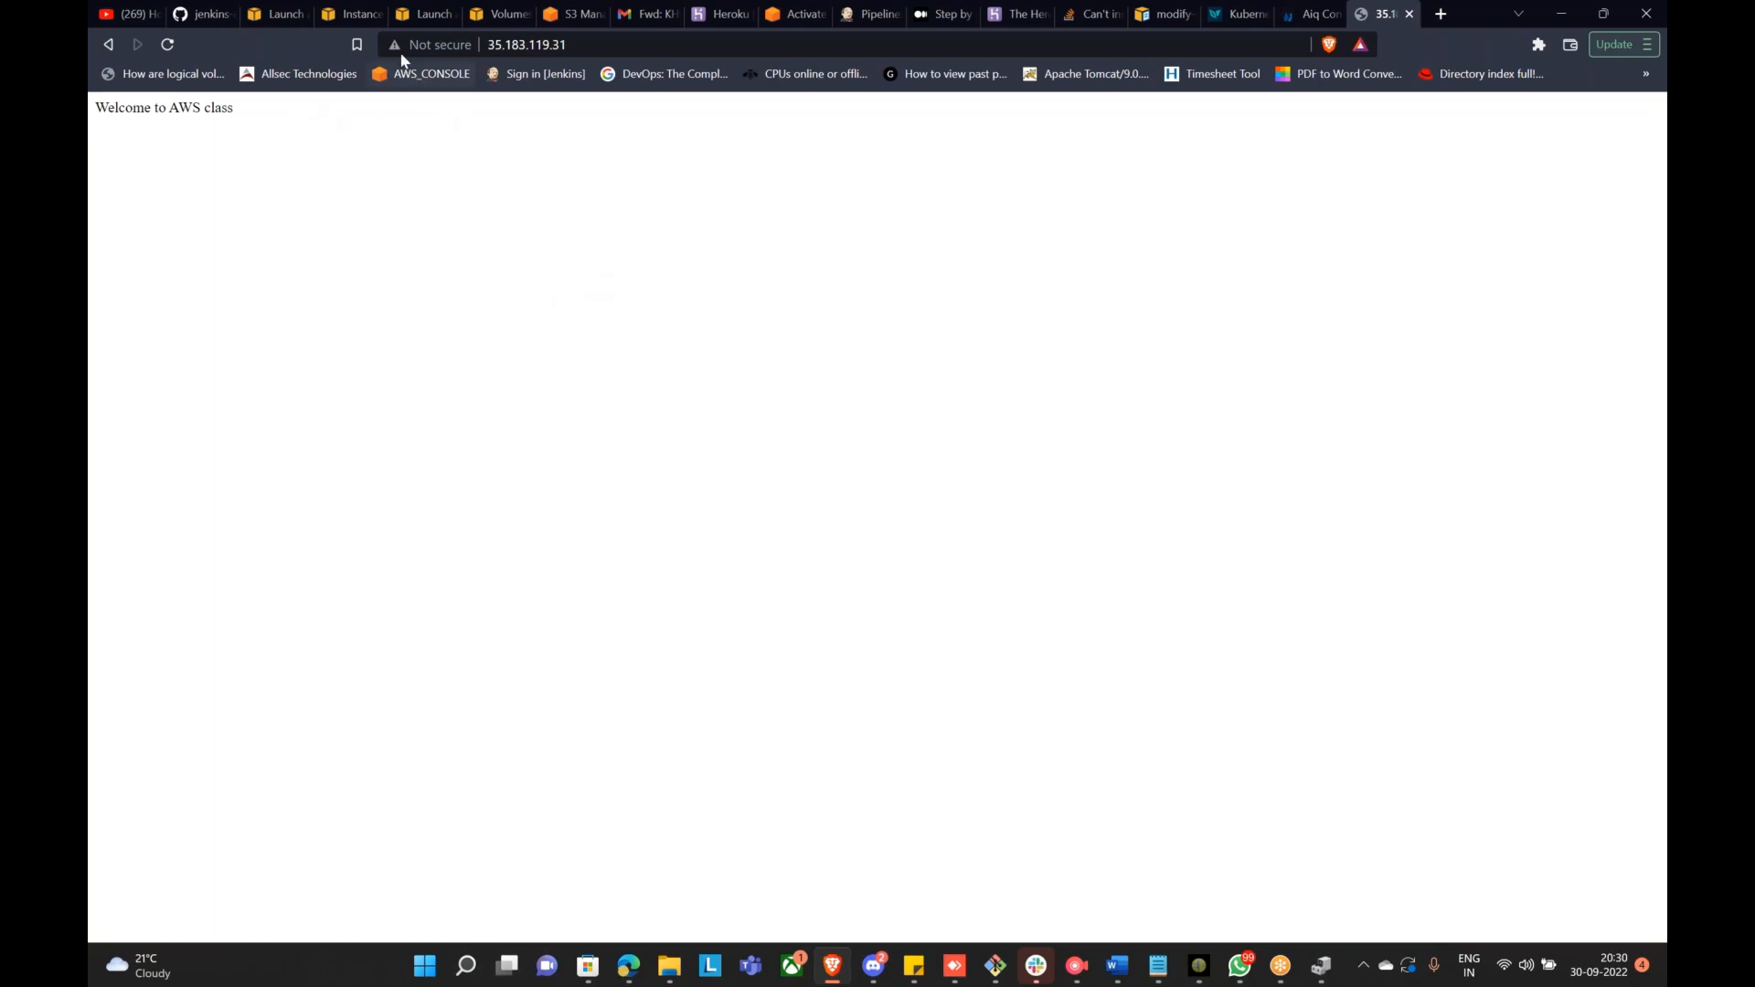
Step: Highlight the Apache web server's instance type in the EC2 console, enlarge the instance information area and recheck the security rules
{"action": "left_click", "coordinate": [349, 14]}
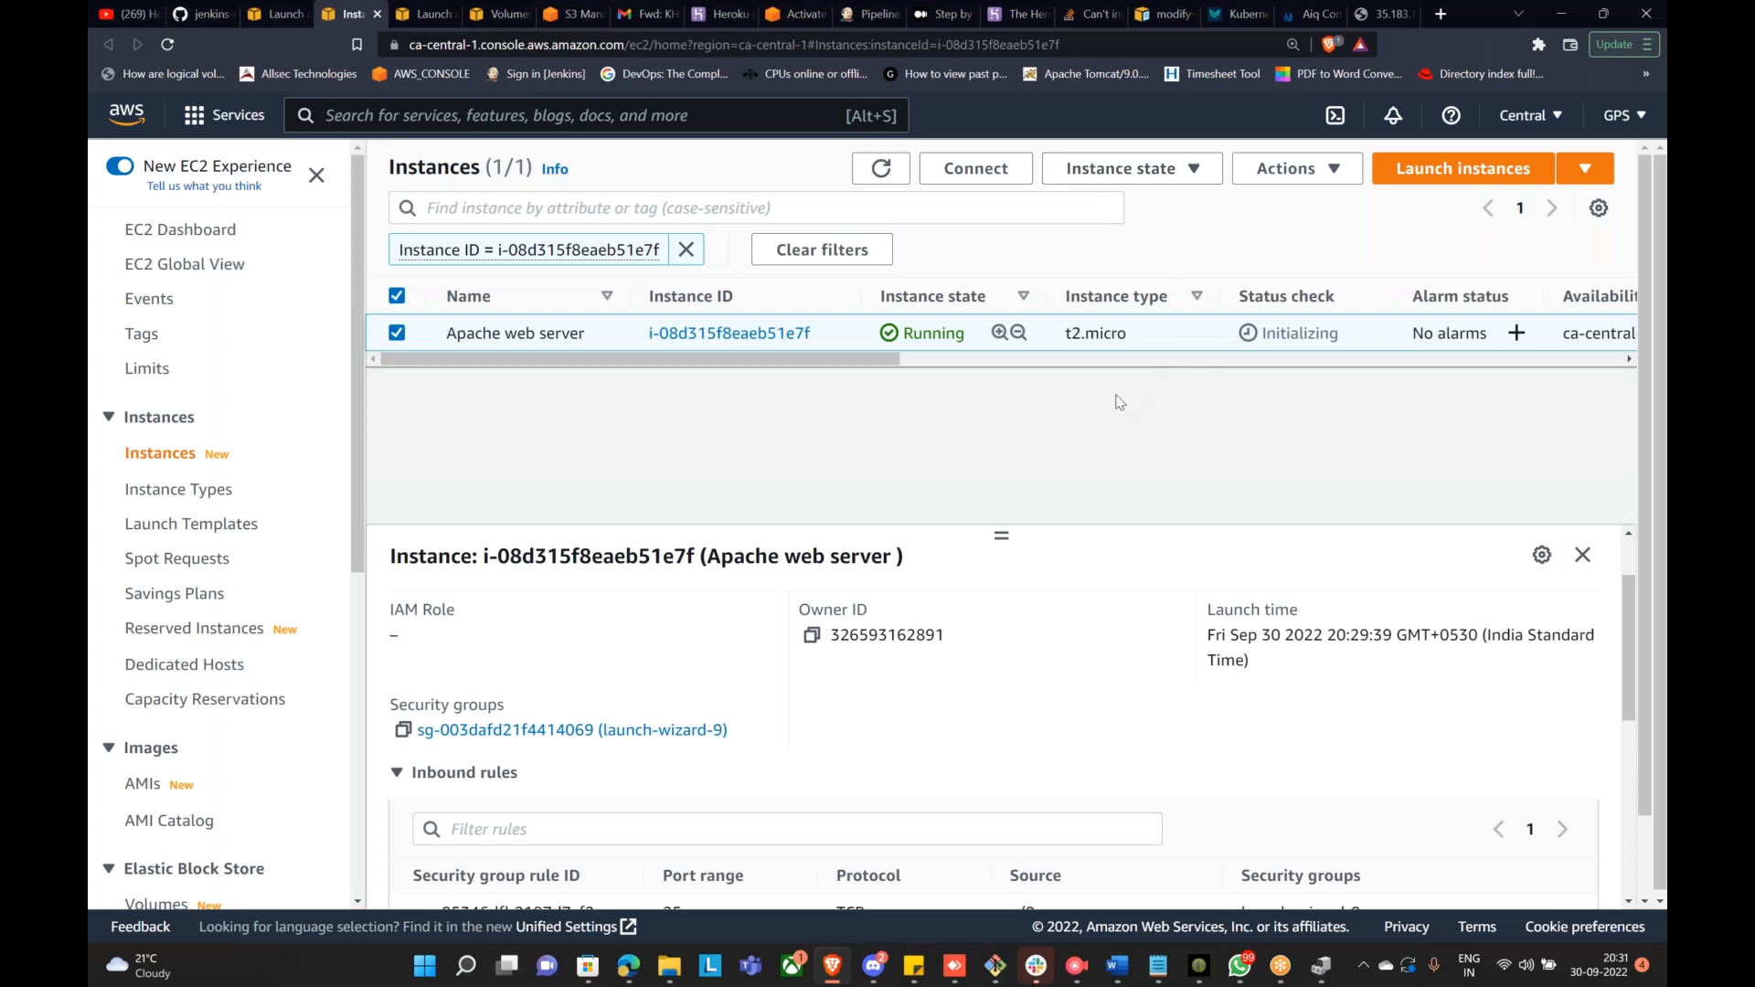
{"action": "left_click_drag", "start_coordinate": [1067, 335], "coordinate": [1148, 340]}
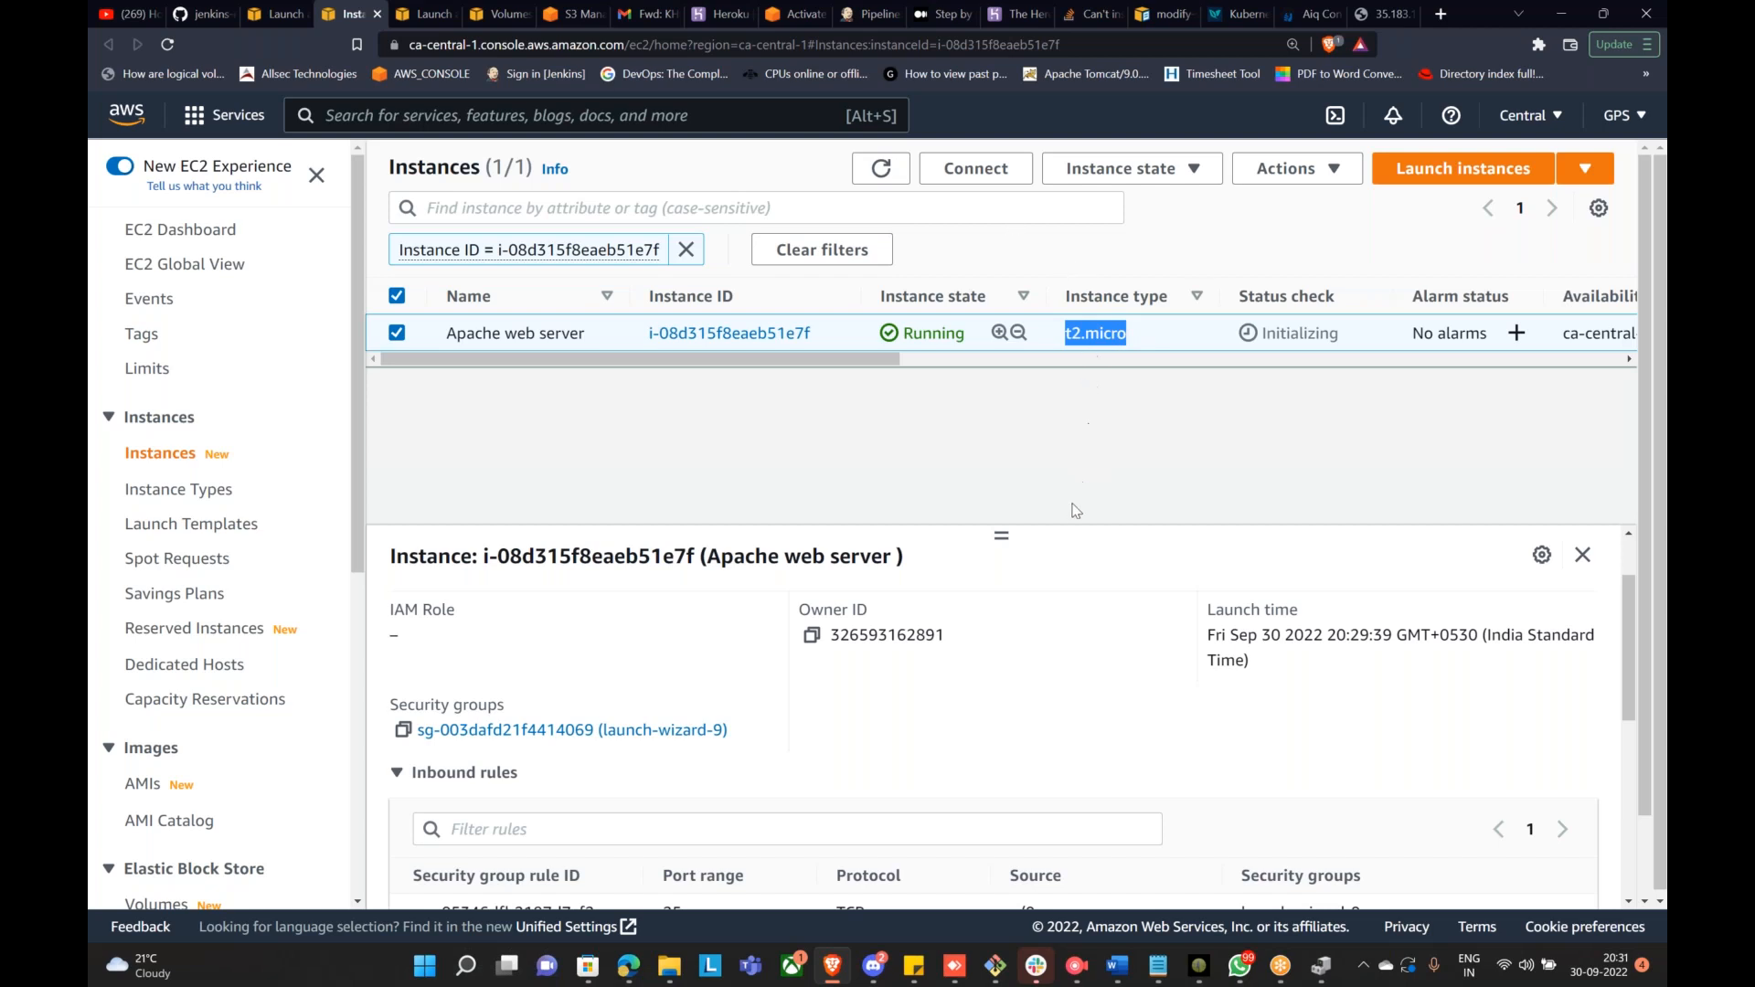
{"action": "scroll", "coordinate": [1072, 511], "scroll_direction": "down", "scroll_amount": 1}
{"action": "scroll", "coordinate": [910, 645], "scroll_direction": "up", "scroll_amount": 1}
{"action": "scroll", "coordinate": [917, 633], "scroll_direction": "down", "scroll_amount": 1}
{"action": "scroll", "coordinate": [783, 470], "scroll_direction": "up", "scroll_amount": 1}
{"action": "left_click_drag", "start_coordinate": [1007, 452], "coordinate": [1002, 426]}
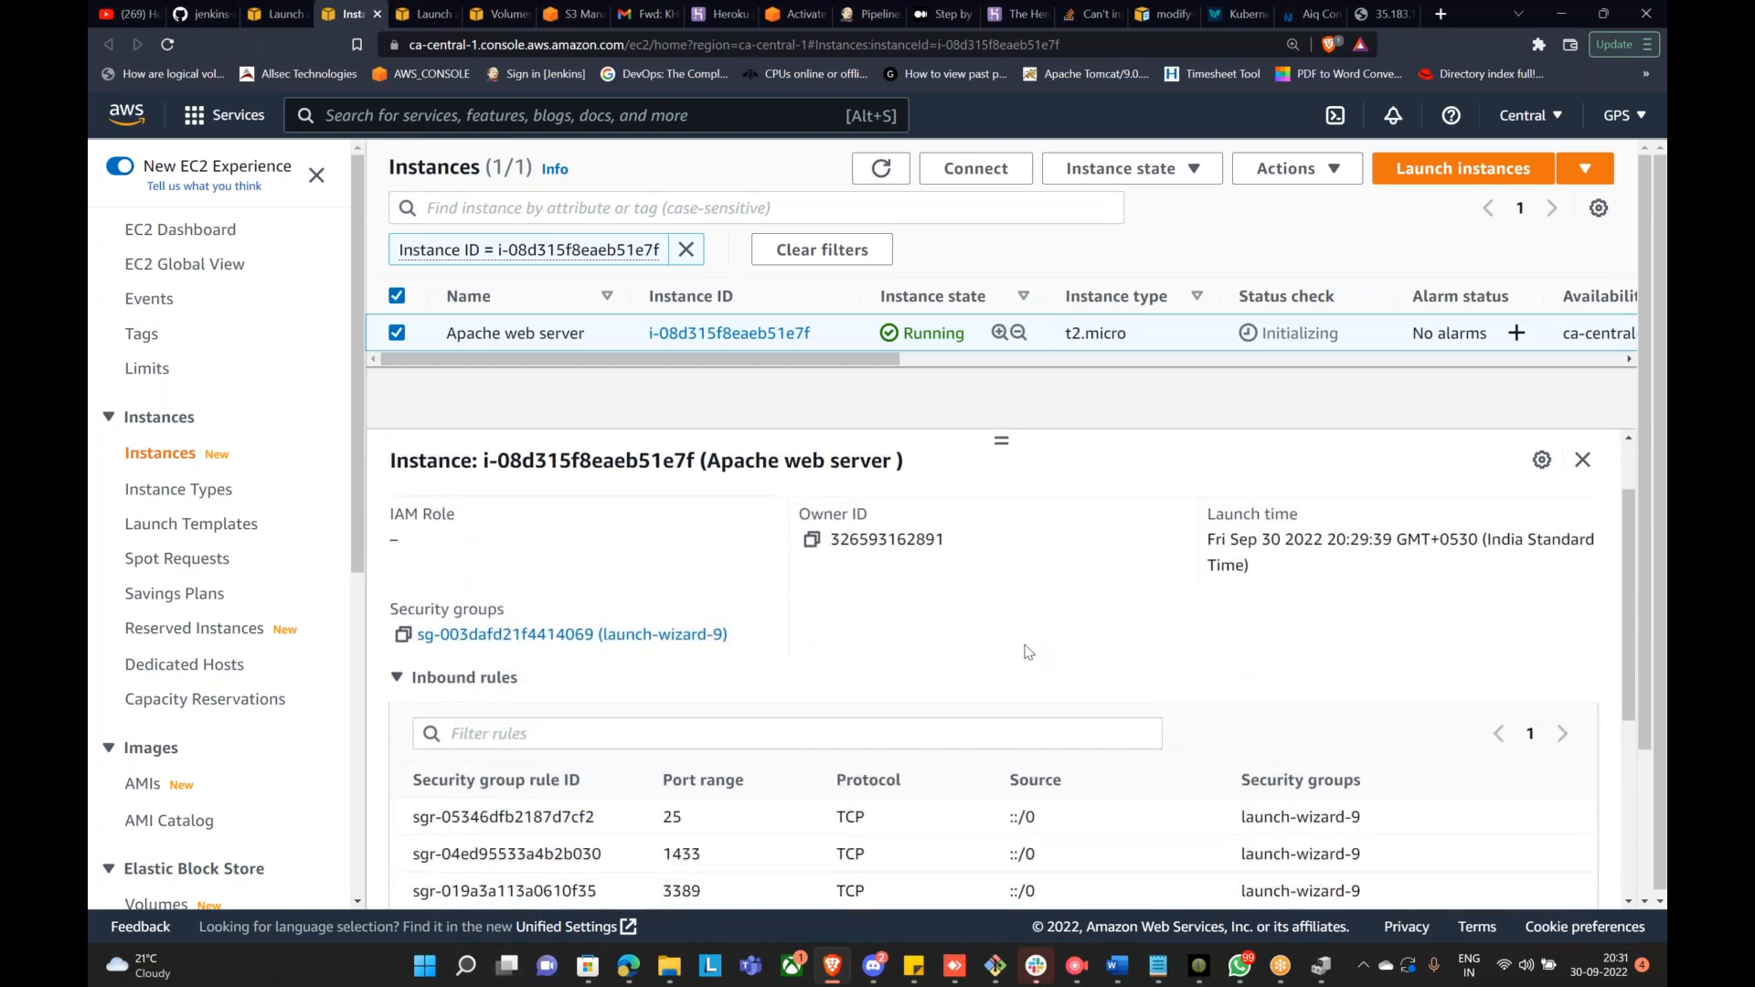
{"action": "scroll", "coordinate": [1005, 613], "scroll_direction": "down", "scroll_amount": 3}
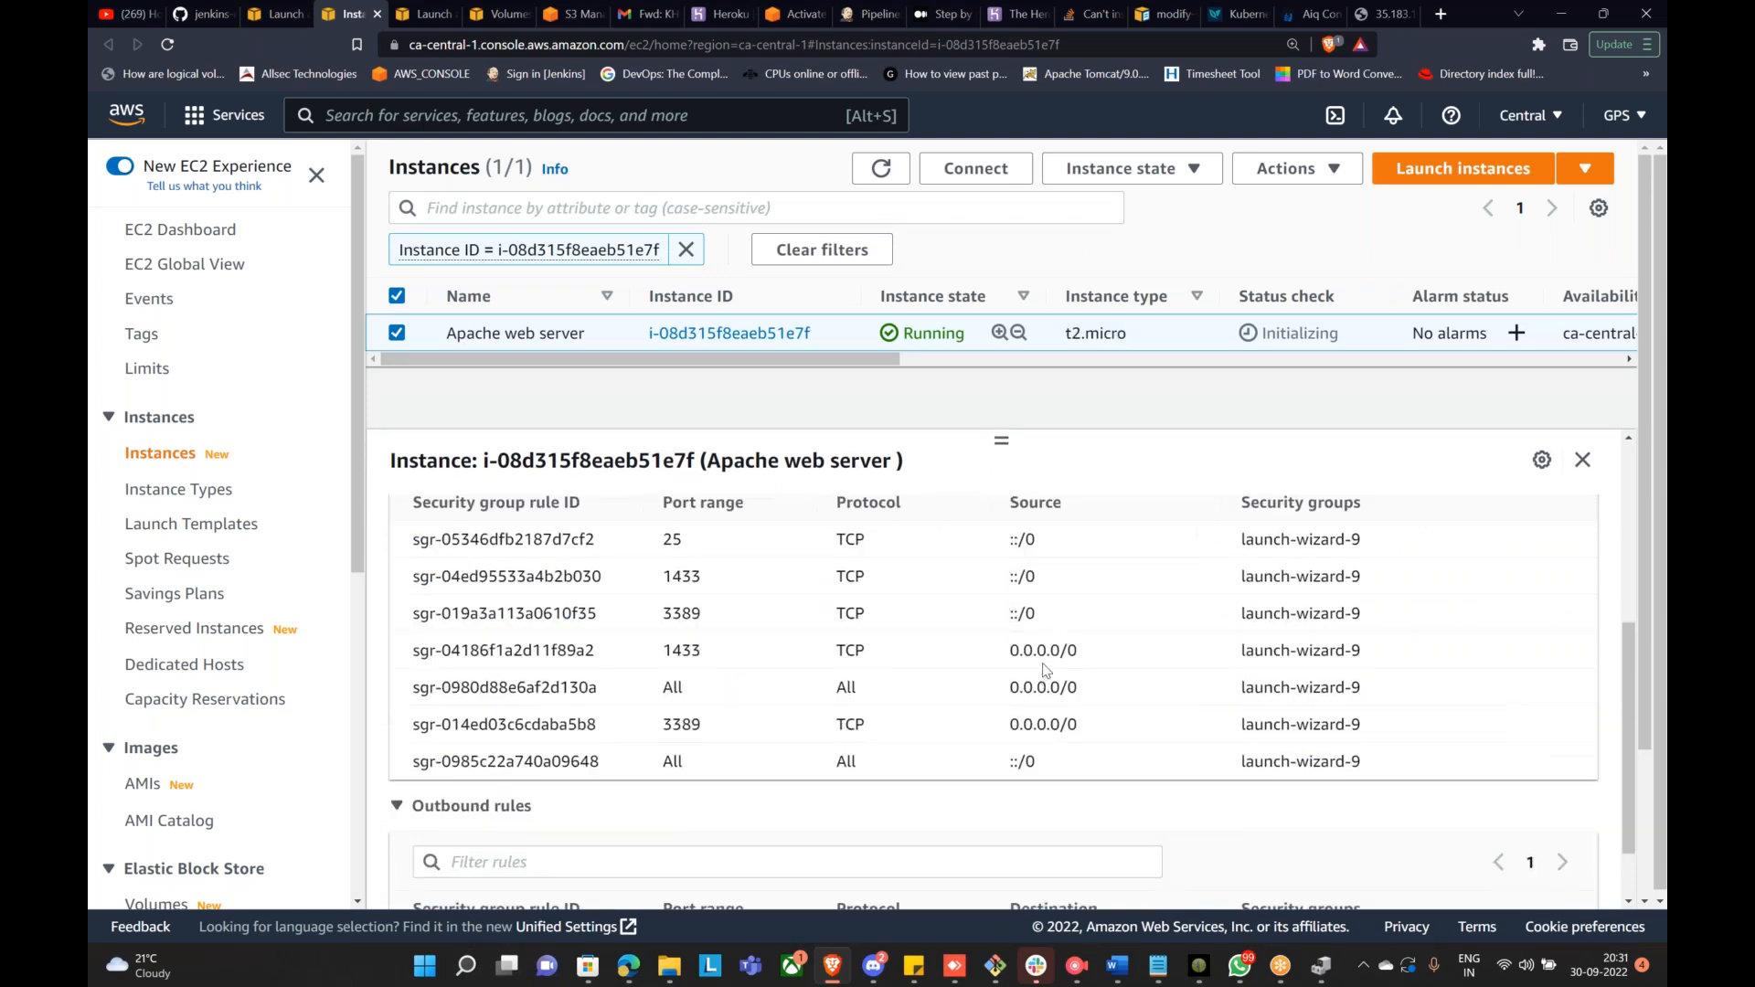
{"action": "scroll", "coordinate": [1024, 614], "scroll_direction": "up", "scroll_amount": 4}
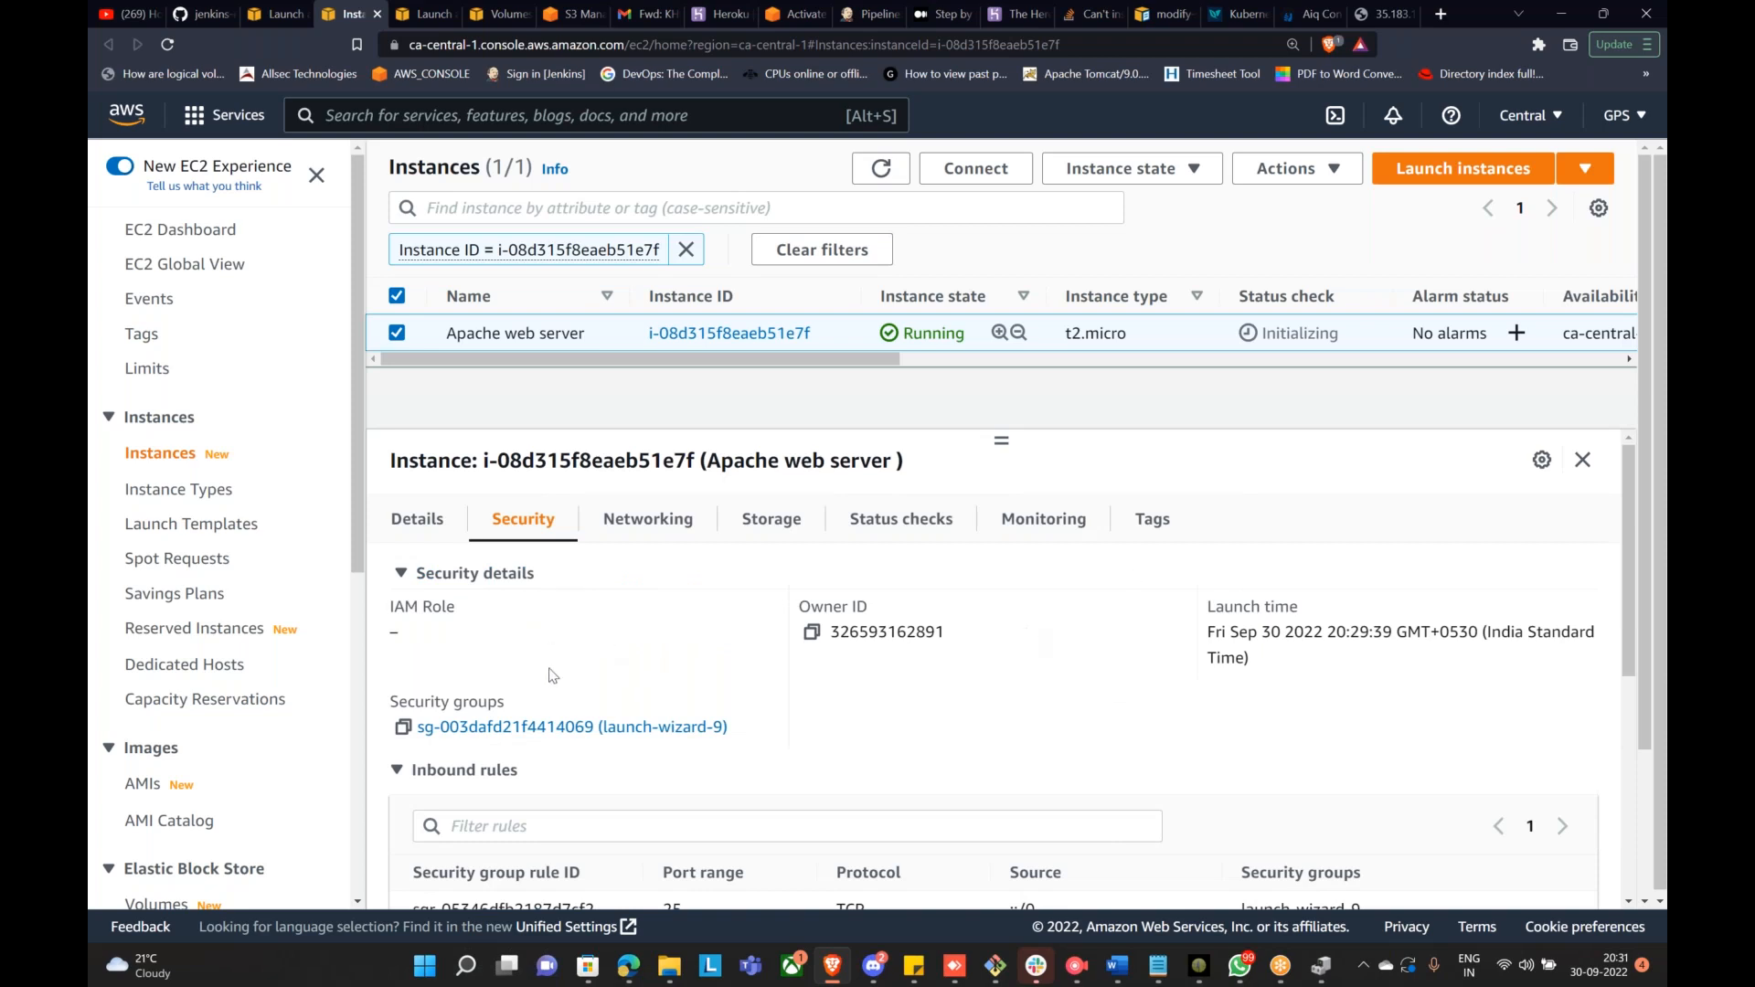
Step: Show the Apache web server's instance summary details and clear the text highlight on the instance type
{"action": "left_click", "coordinate": [435, 535]}
{"action": "left_click", "coordinate": [435, 540]}
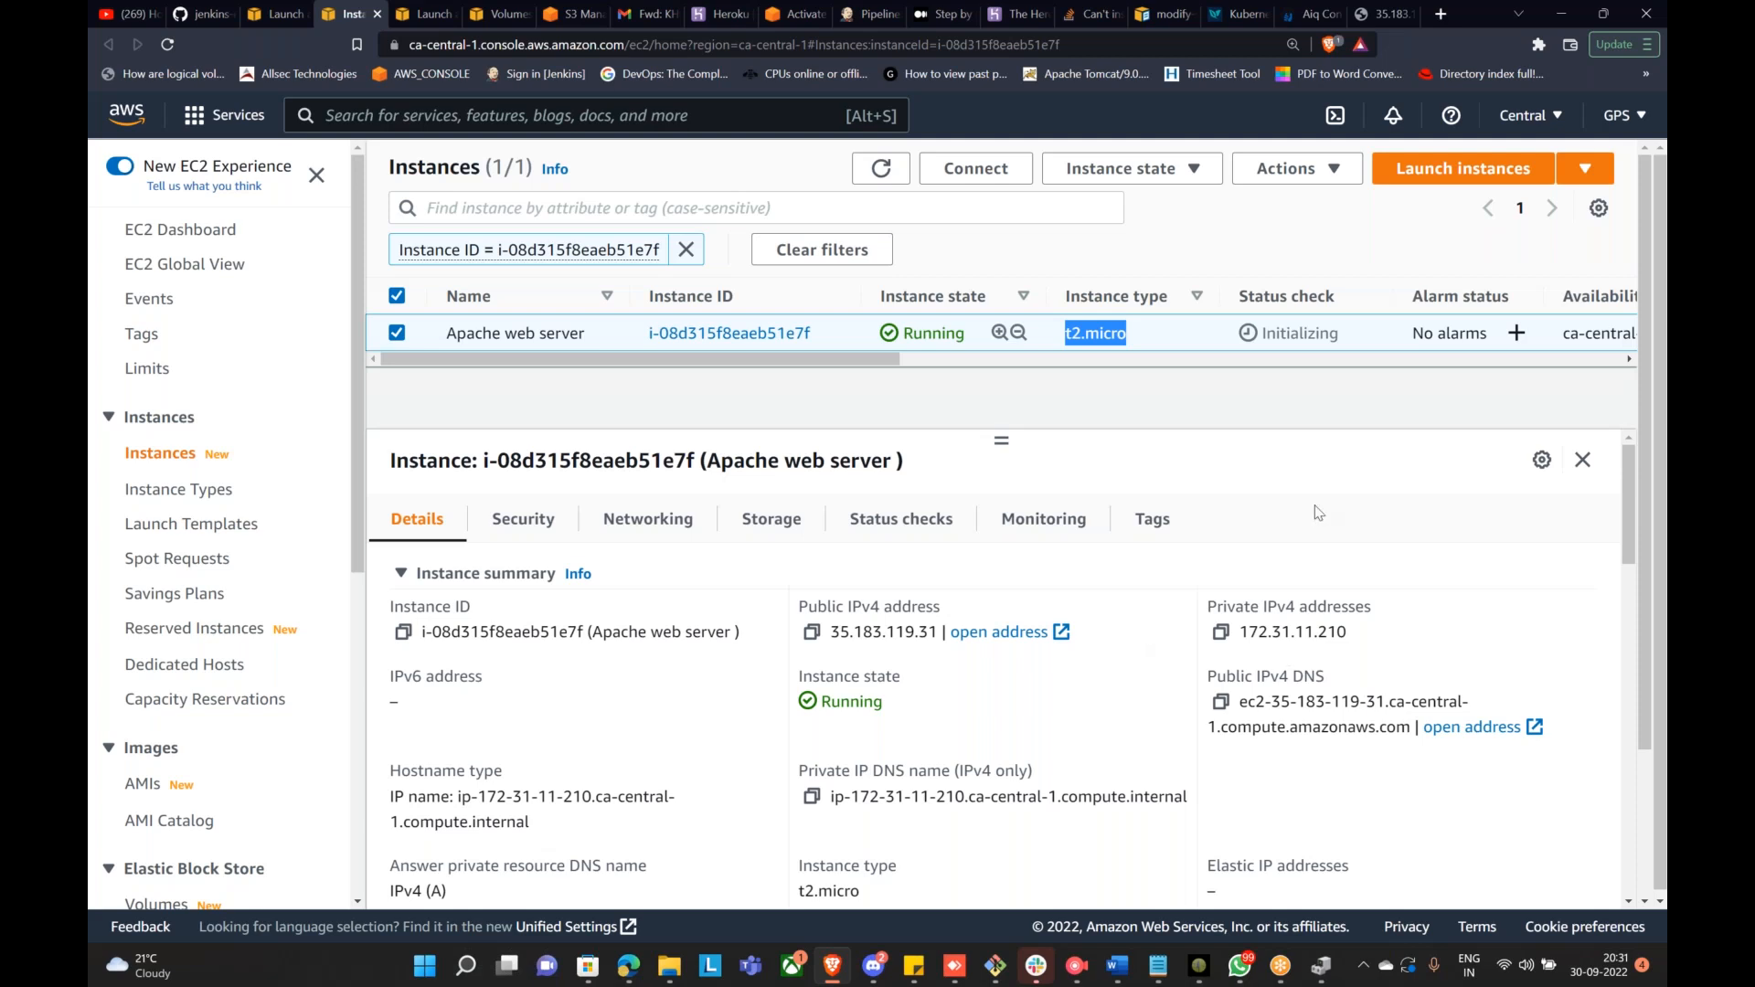
{"action": "left_click", "coordinate": [1196, 392]}
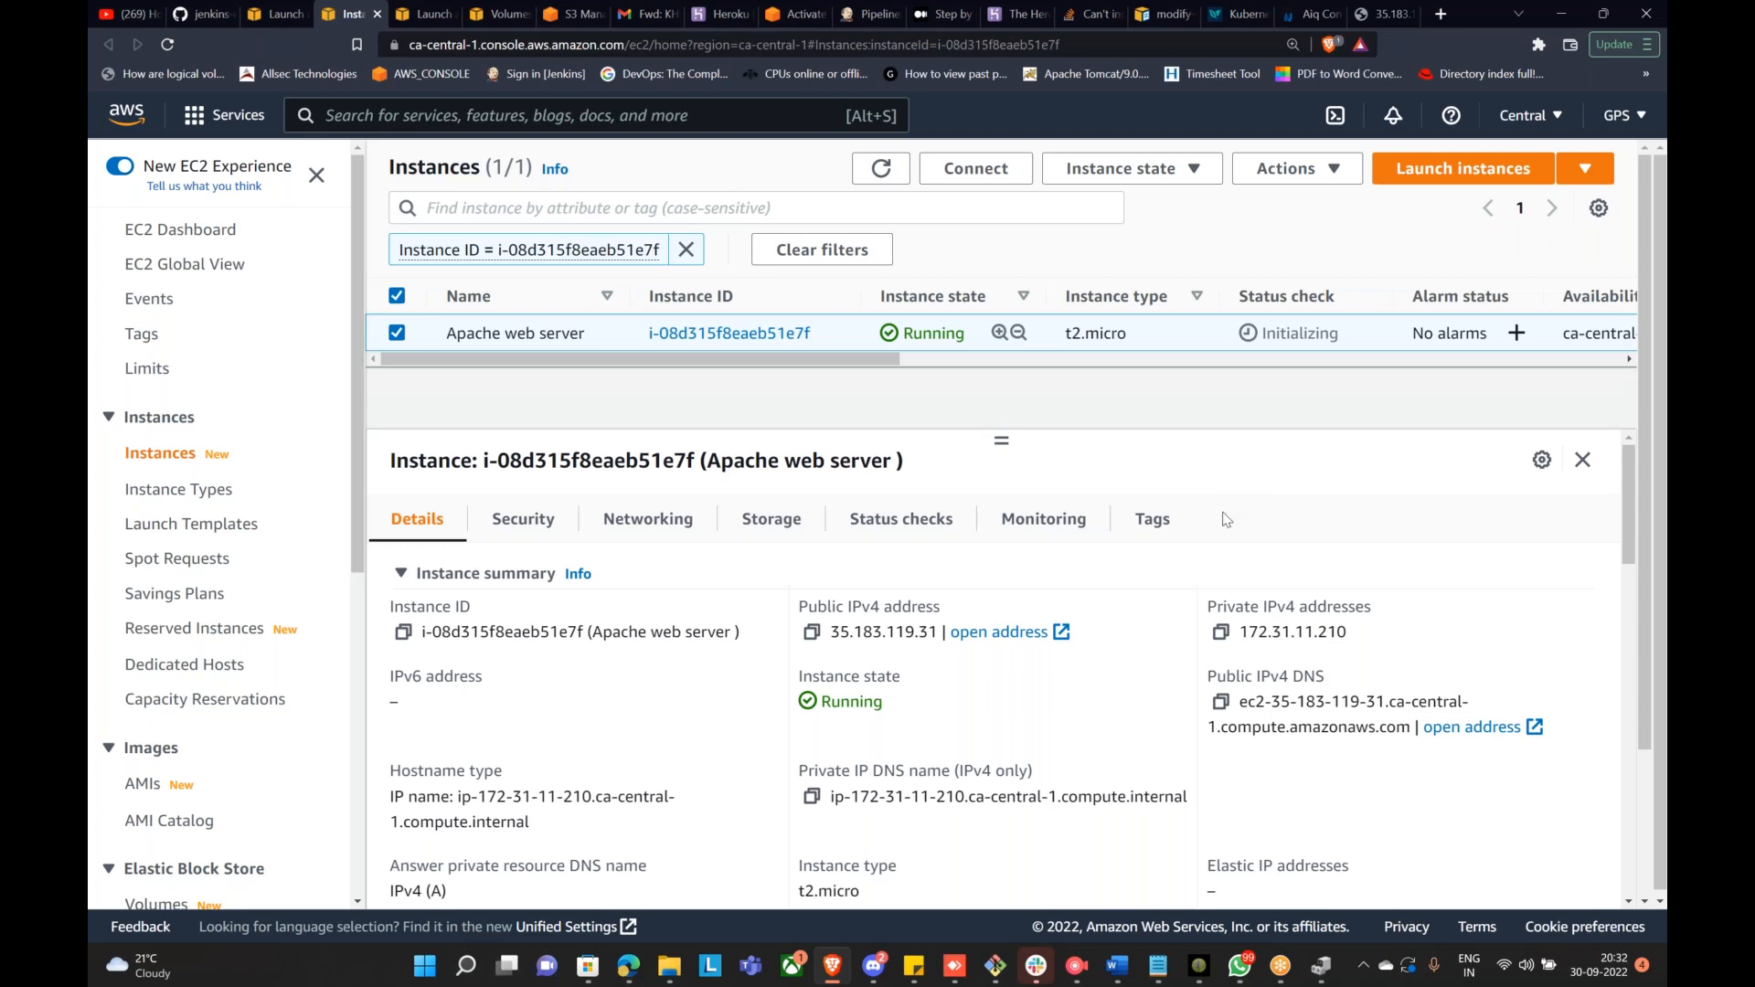
Step: Switch to the draw.io diagram in Edge and examine the EC2 building blocks around the instance type box
{"action": "left_click", "coordinate": [640, 974]}
{"action": "scroll", "coordinate": [914, 502], "scroll_direction": "up", "scroll_amount": 3}
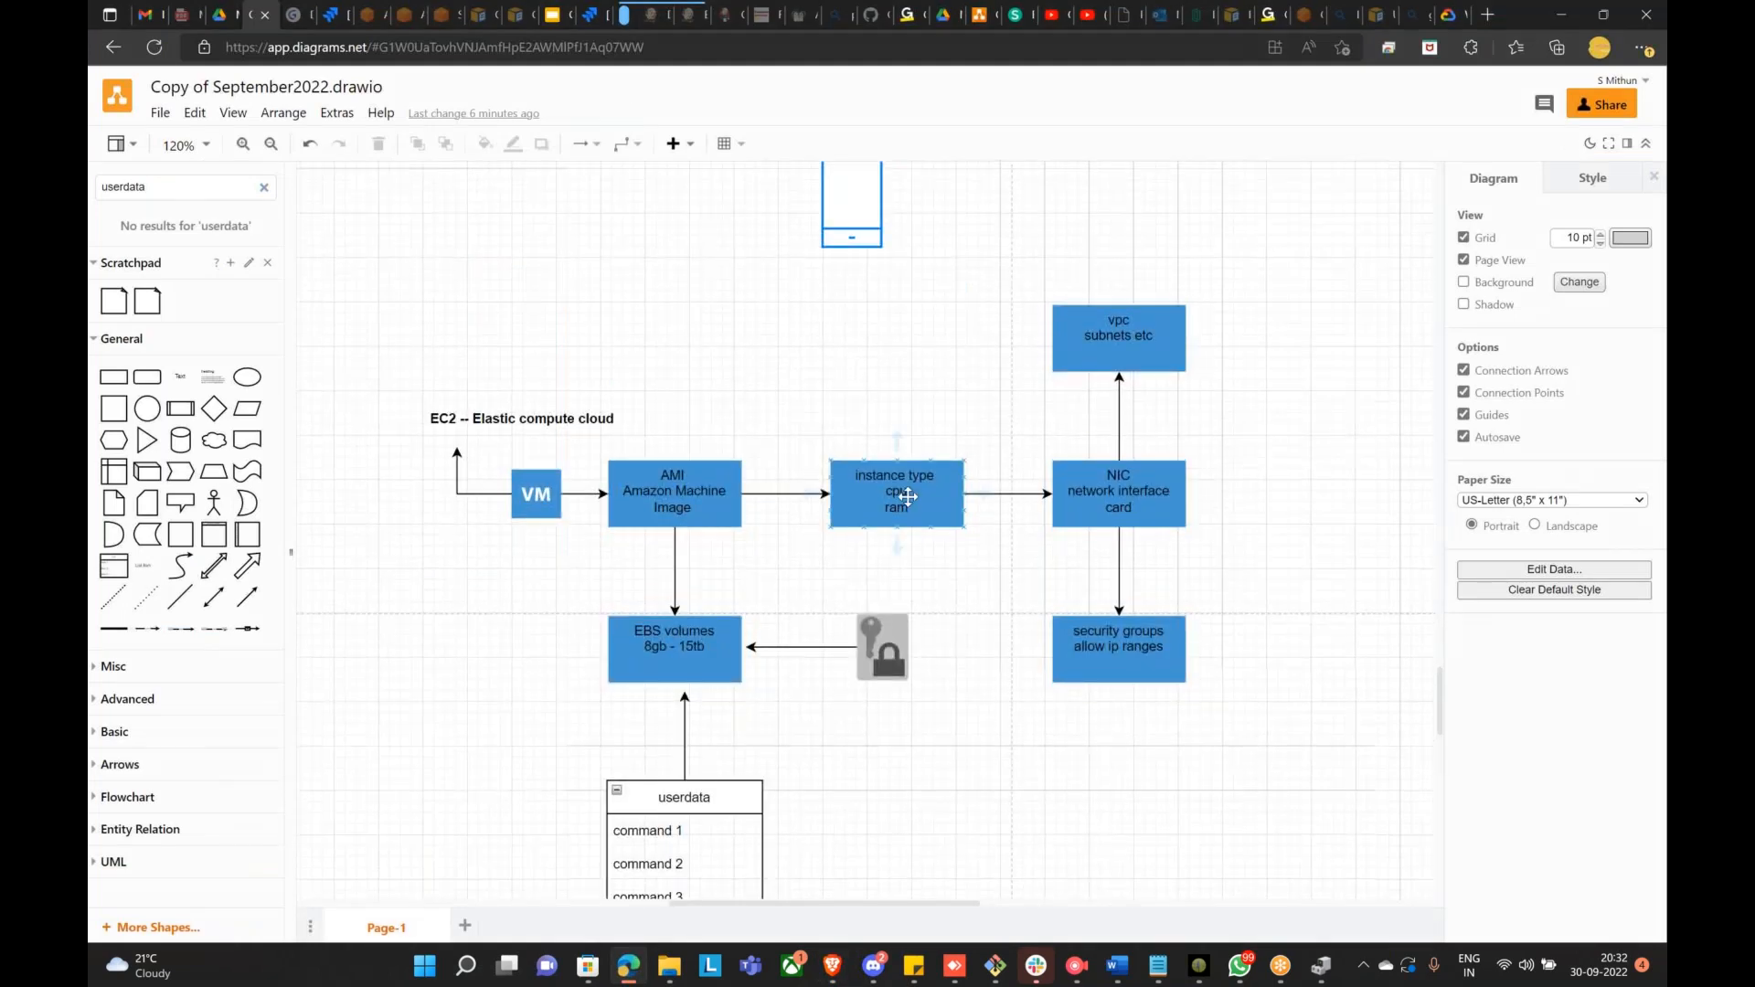